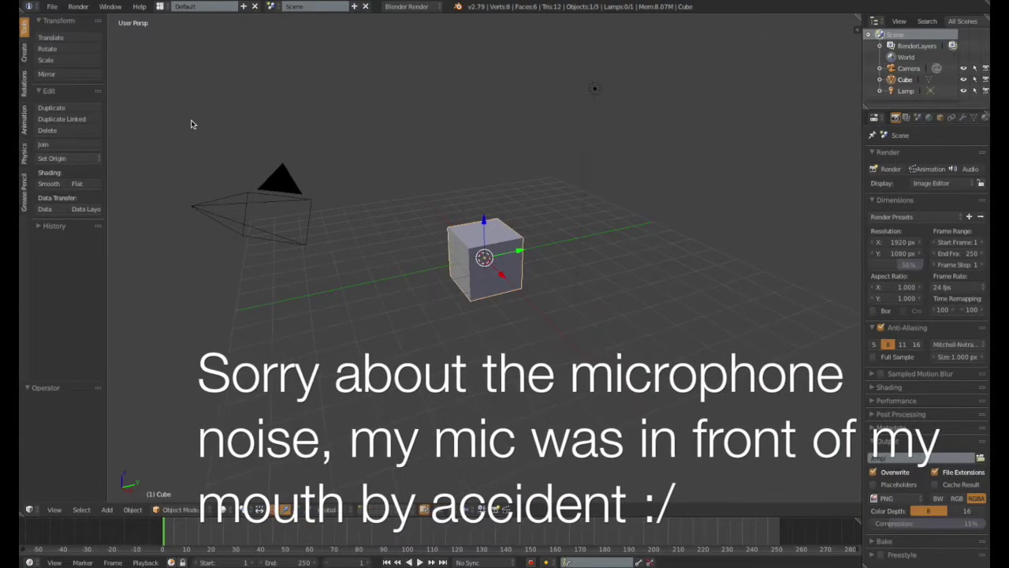
Reload the default start-up file to get a fresh scene
{"action": "left_click", "coordinate": [52, 6]}
{"action": "left_click", "coordinate": [55, 20]}
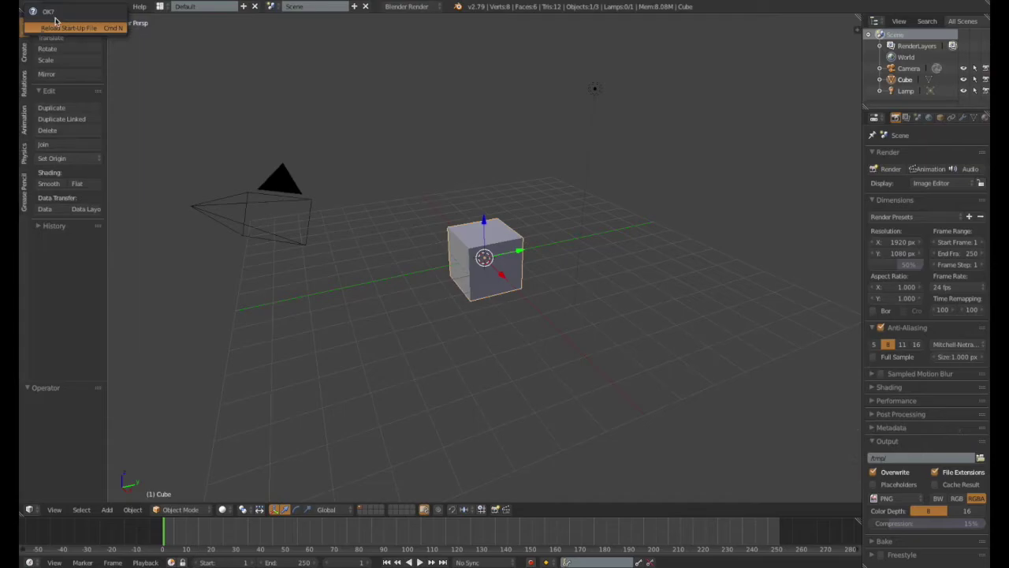
{"action": "left_click", "coordinate": [66, 30]}
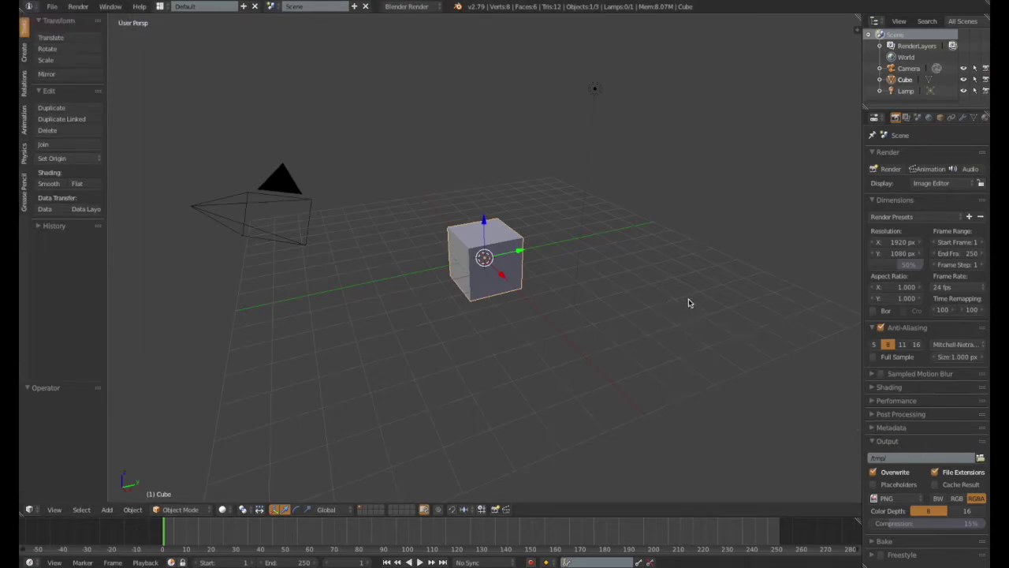
Select the camera and then the lamp while orbiting and zooming around the scene
{"action": "middle_click_drag", "start_coordinate": [688, 303], "coordinate": [451, 153]}
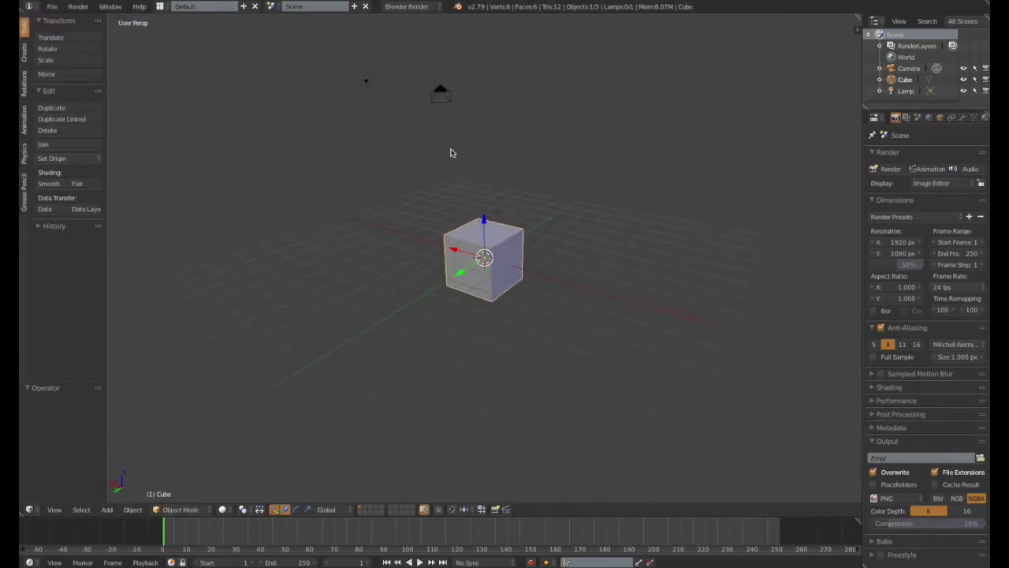
{"action": "right_click", "coordinate": [439, 94]}
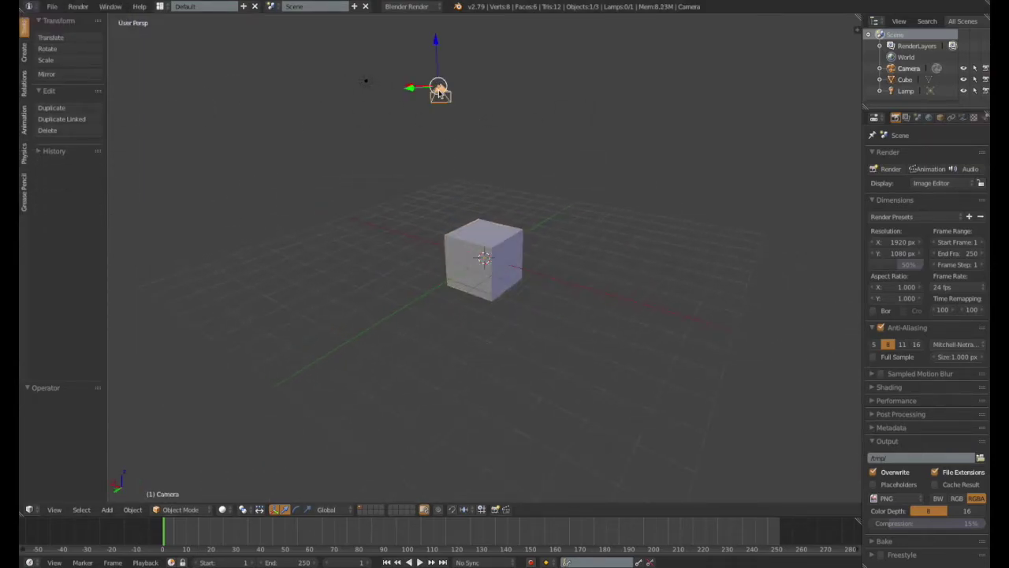
{"action": "right_click", "coordinate": [377, 77]}
{"action": "middle_click_drag", "start_coordinate": [541, 288], "coordinate": [773, 279]}
{"action": "scroll", "coordinate": [749, 290], "scroll_direction": "up", "scroll_amount": 6}
{"action": "scroll", "coordinate": [725, 284], "scroll_direction": "down", "scroll_amount": 15}
{"action": "scroll", "coordinate": [662, 292], "scroll_direction": "up", "scroll_amount": 6}
Check the camera view, then select the cube, camera and lamp in turn
{"action": "key", "text": "KP_0"}
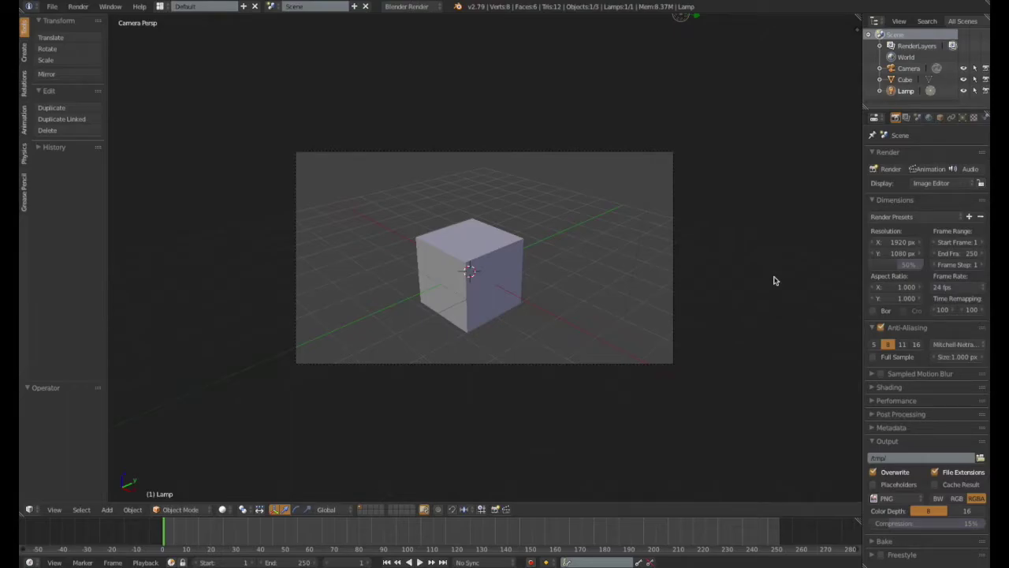
{"action": "key", "text": "KP_0"}
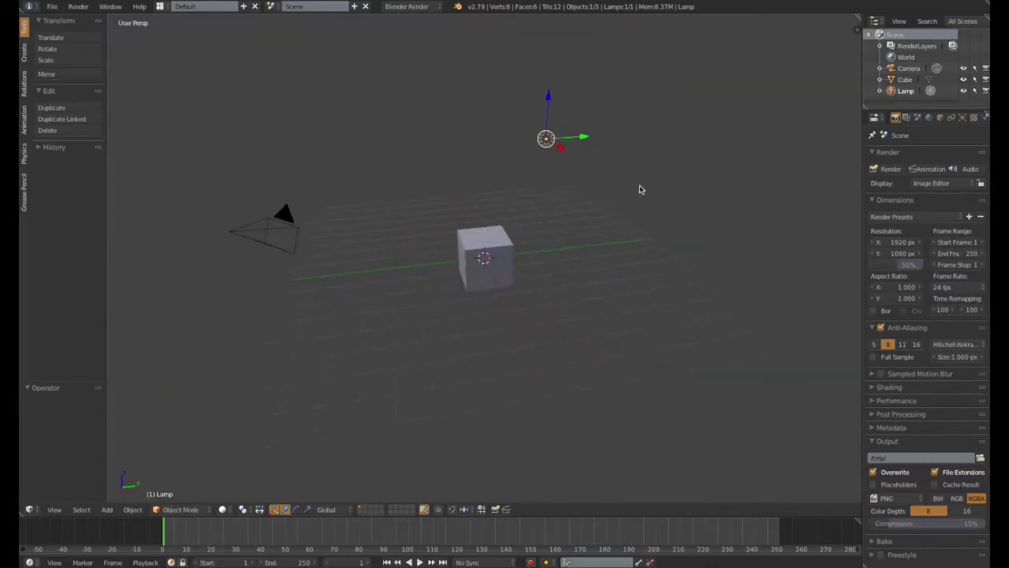
{"action": "middle_click_drag", "start_coordinate": [559, 219], "coordinate": [595, 256]}
{"action": "right_click", "coordinate": [595, 256]}
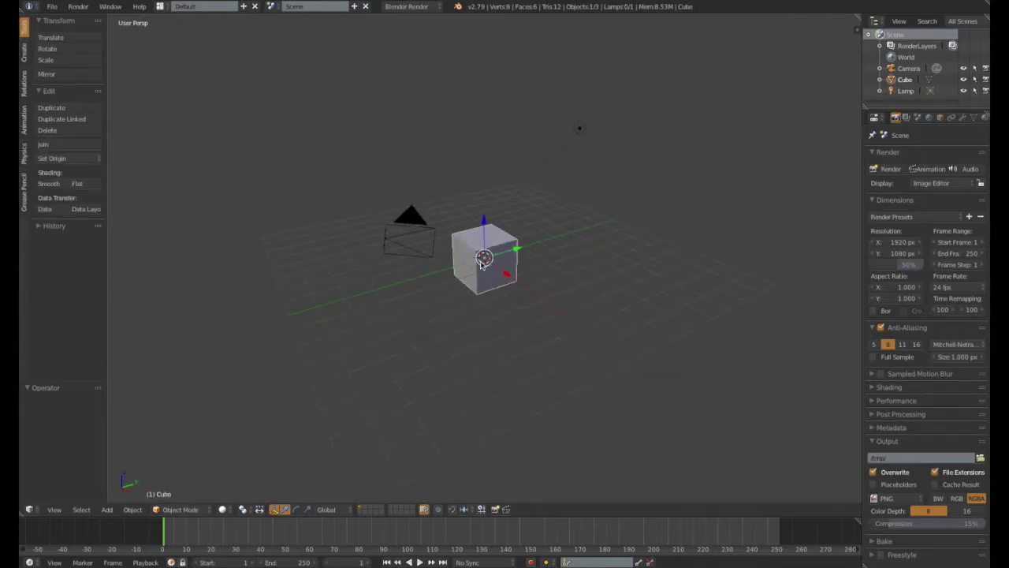
{"action": "right_click", "coordinate": [403, 237]}
{"action": "right_click", "coordinate": [579, 146]}
{"action": "right_click", "coordinate": [379, 248]}
{"action": "right_click", "coordinate": [379, 248]}
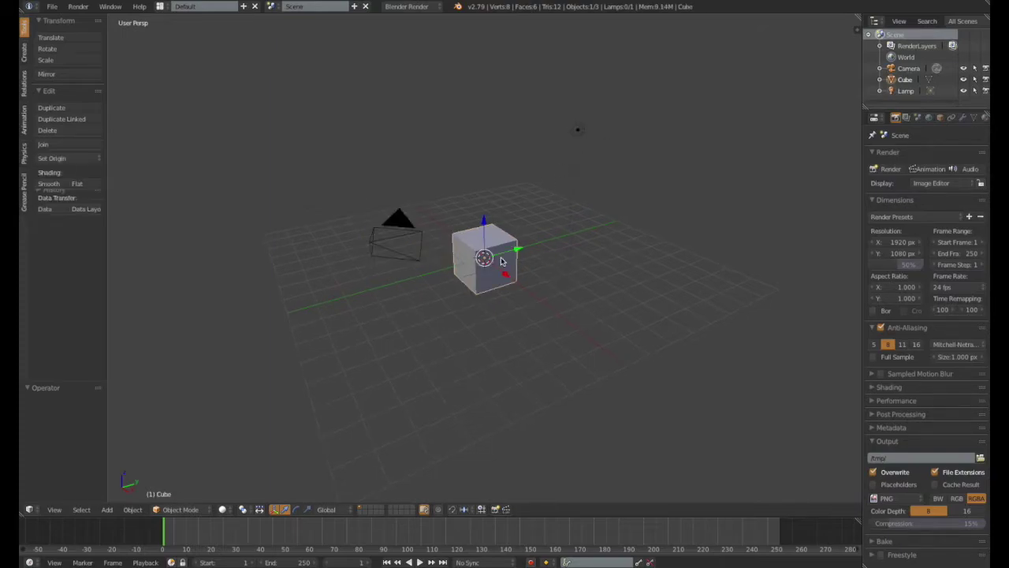
{"action": "right_click", "coordinate": [397, 247]}
{"action": "right_click", "coordinate": [579, 129]}
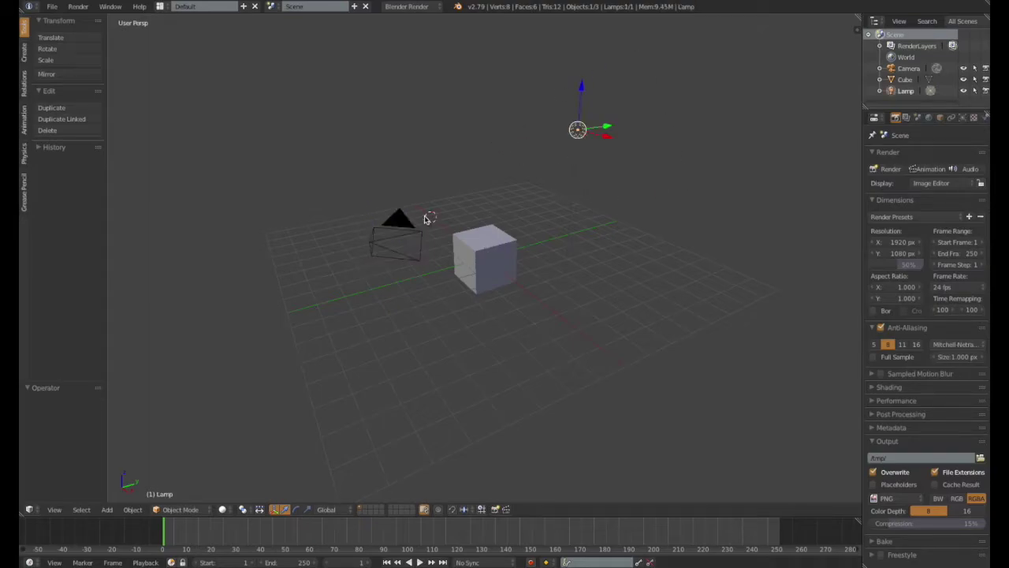
Place the 3D cursor on empty grid to the right of the cube
{"action": "left_click", "coordinate": [374, 321]}
{"action": "left_click", "coordinate": [742, 146]}
{"action": "left_click", "coordinate": [306, 211]}
{"action": "left_click", "coordinate": [697, 195]}
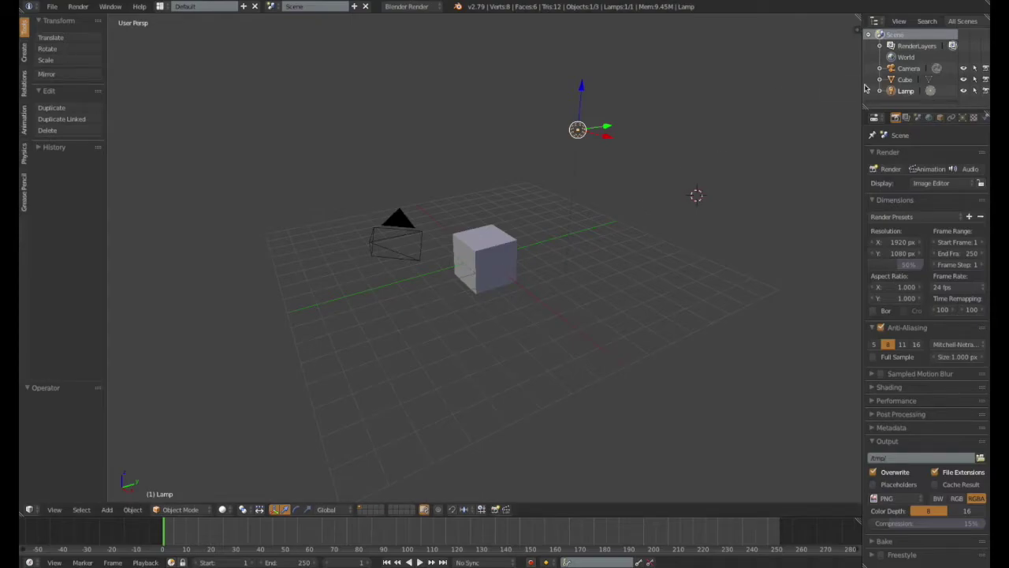
{"action": "left_click", "coordinate": [857, 33]}
Set the 3D cursor location to X 0, Y 0, Z 0 in the sidebar
{"action": "key", "text": "n"}
{"action": "left_click", "coordinate": [858, 33]}
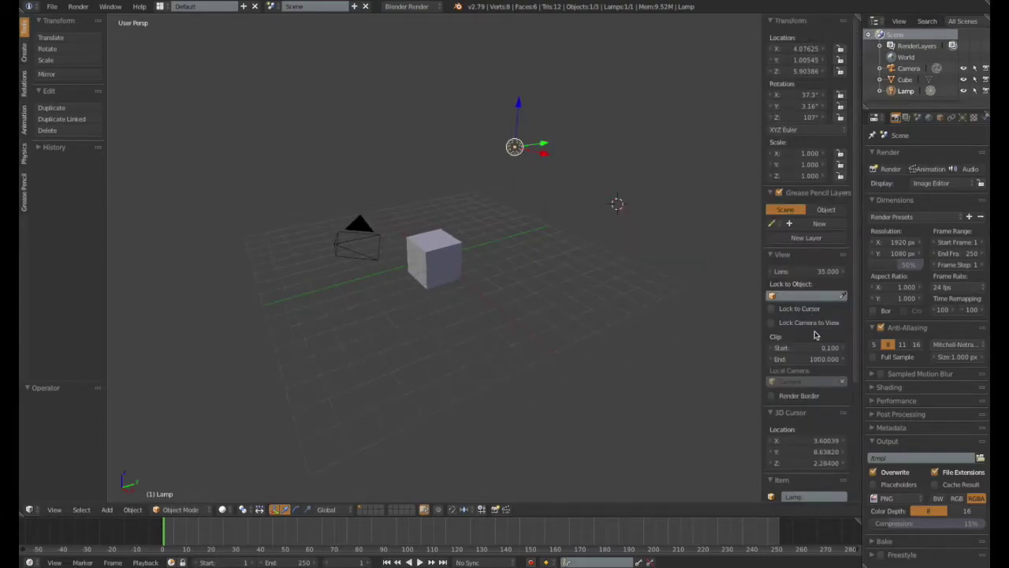
{"action": "scroll", "coordinate": [812, 407], "scroll_direction": "down", "scroll_amount": 2}
{"action": "scroll", "coordinate": [812, 408], "scroll_direction": "down", "scroll_amount": 4}
{"action": "left_click", "coordinate": [825, 305]}
{"action": "type", "text": "0"}
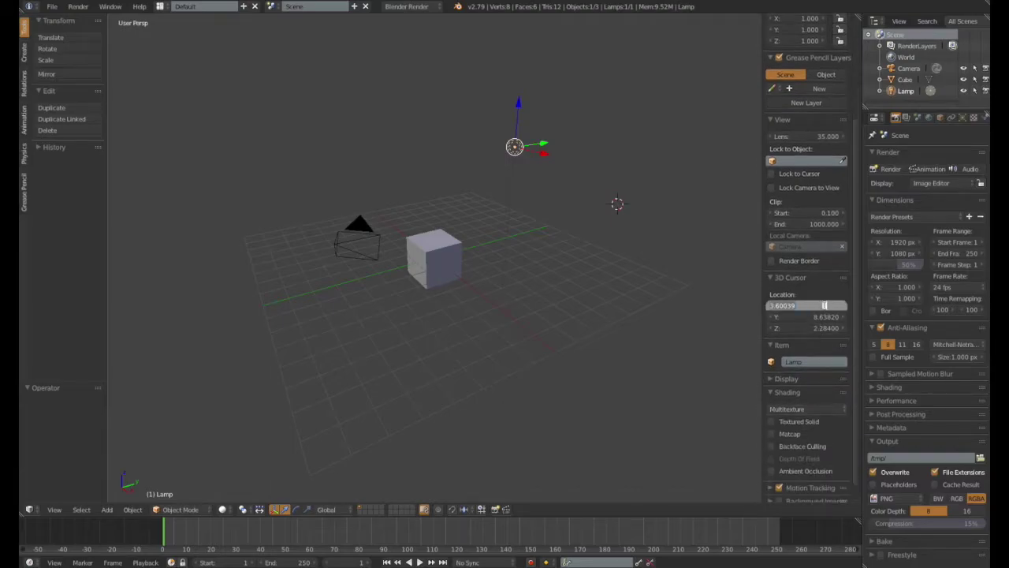
{"action": "key", "text": "Tab"}
{"action": "type", "text": "0"}
{"action": "key", "text": "Tab"}
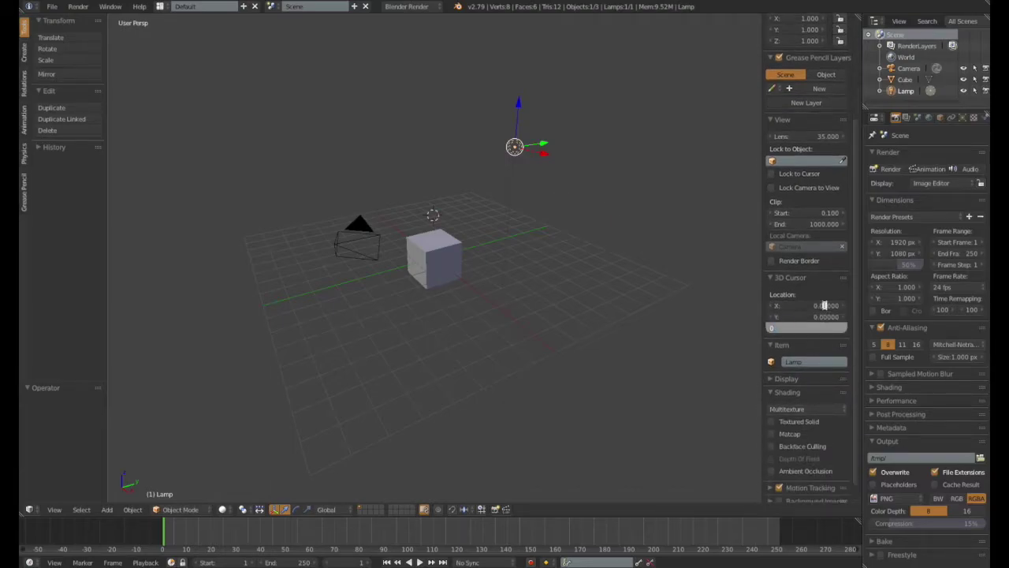
{"action": "type", "text": "0"}
{"action": "key", "text": "Return"}
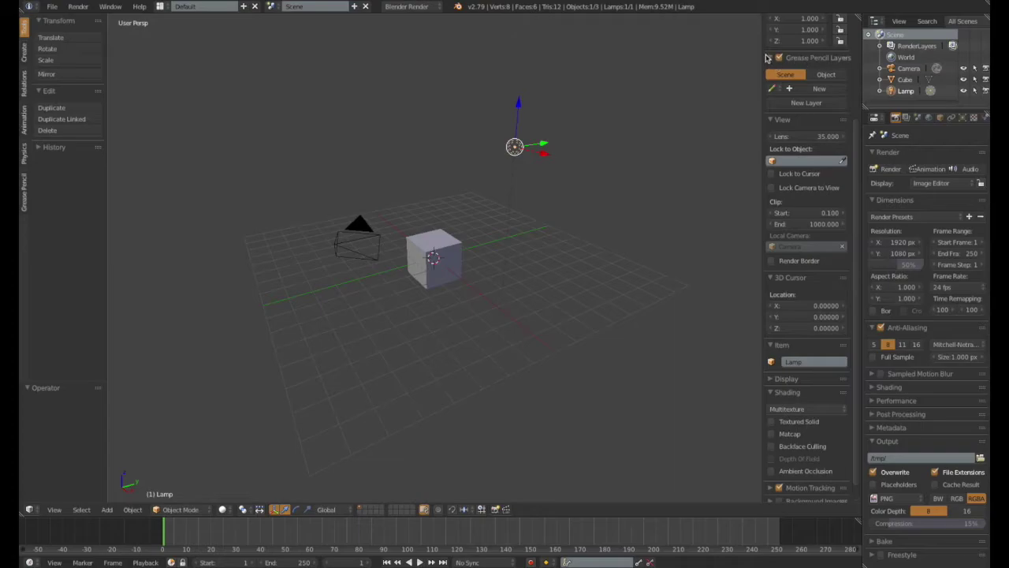
{"action": "left_click_drag", "start_coordinate": [764, 56], "coordinate": [895, 57]}
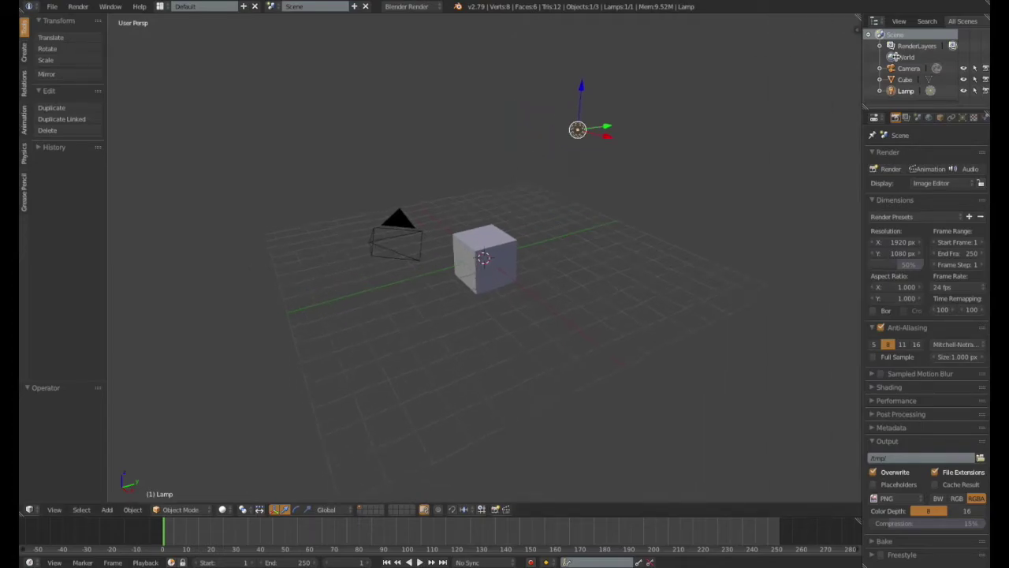
{"action": "right_click", "coordinate": [503, 255]}
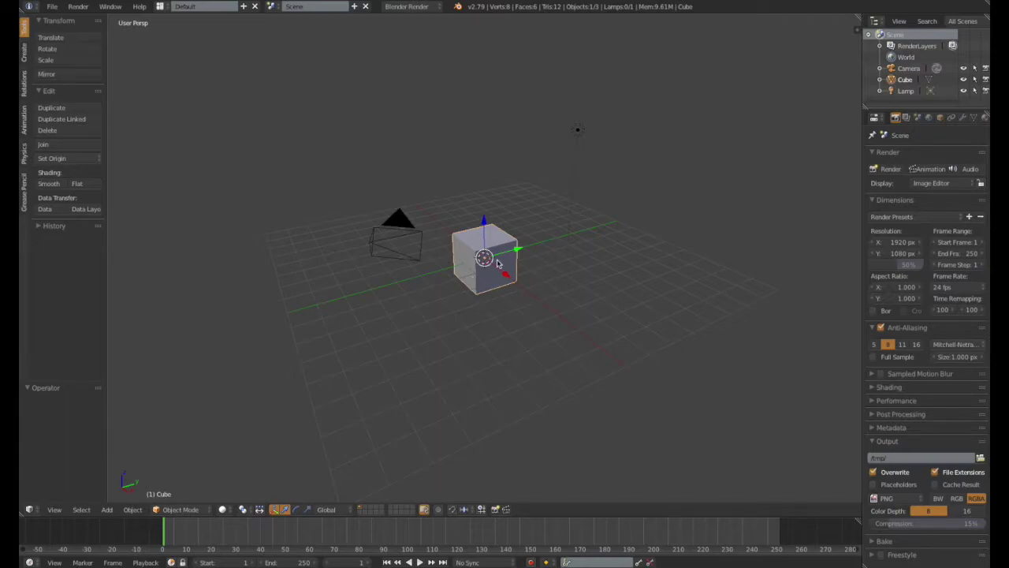
Delete the default cube and add a mesh plane at location 0, 0, 0
{"action": "key", "text": "x"}
{"action": "key", "text": "x"}
{"action": "left_click", "coordinate": [493, 268]}
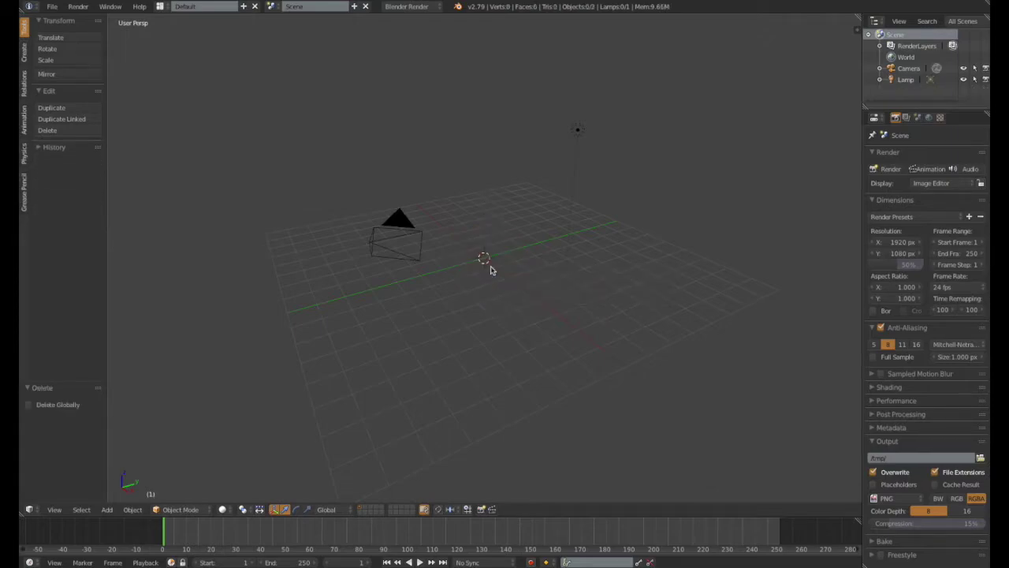
{"action": "left_click", "coordinate": [106, 510]}
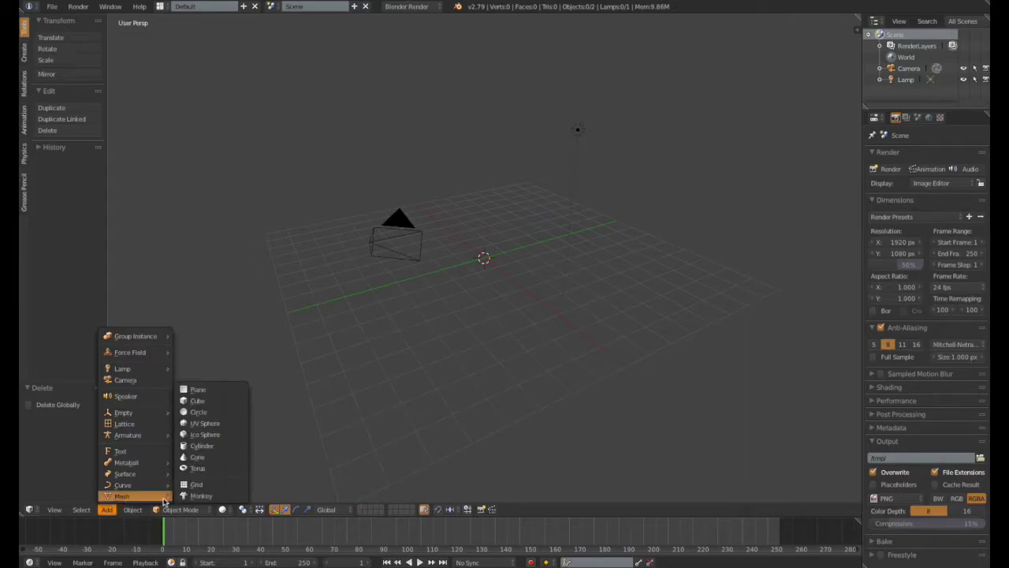
{"action": "mouse_move", "coordinate": [119, 510]}
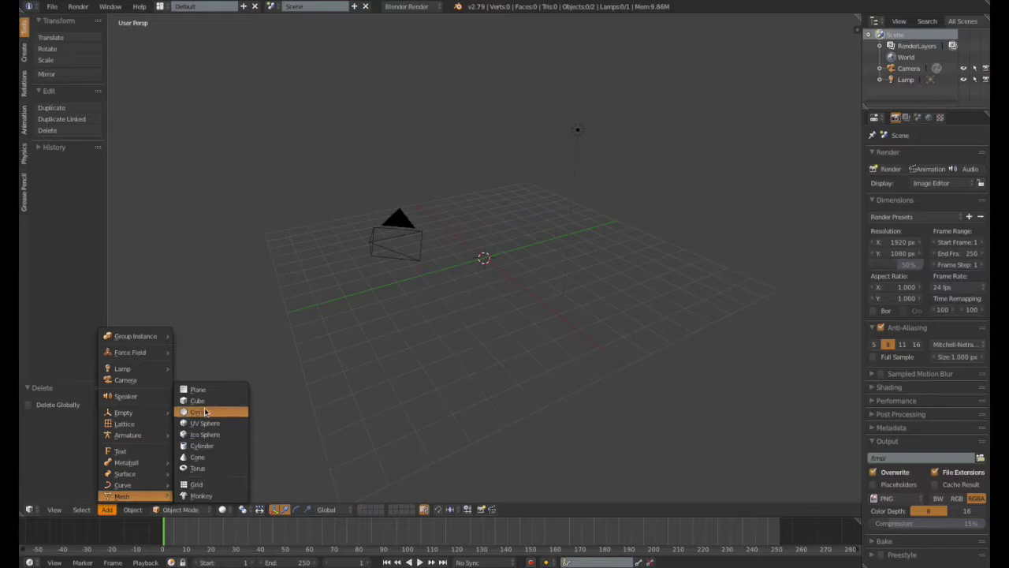
{"action": "left_click", "coordinate": [202, 391]}
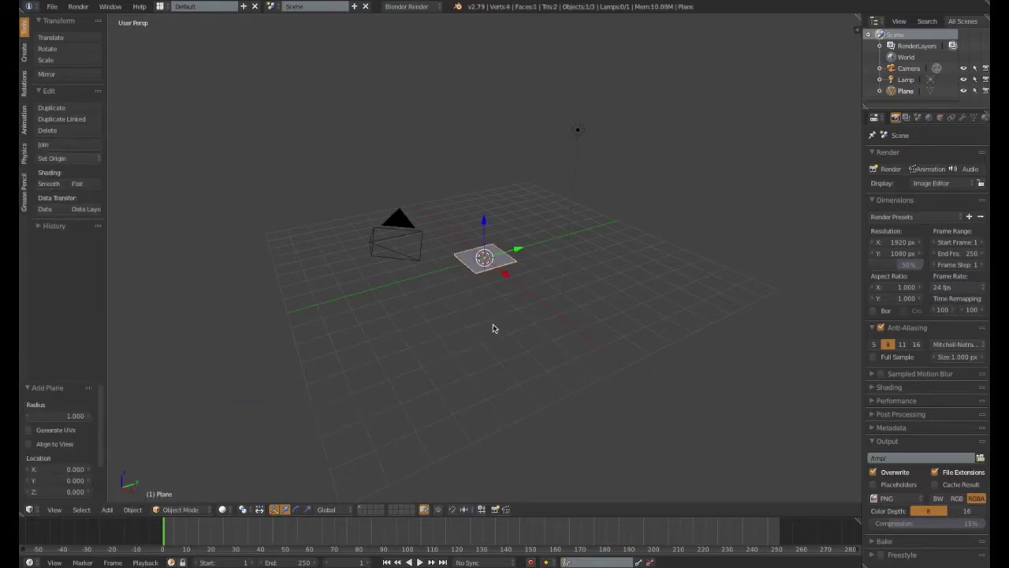
{"action": "mouse_move", "coordinate": [526, 308]}
{"action": "middle_mouse_down"}
{"action": "mouse_move", "coordinate": [509, 355]}
{"action": "mouse_move", "coordinate": [496, 203]}
{"action": "mouse_move", "coordinate": [560, 252]}
{"action": "mouse_move", "coordinate": [408, 378]}
{"action": "mouse_move", "coordinate": [522, 336]}
{"action": "mouse_move", "coordinate": [525, 316]}
{"action": "middle_mouse_up"}
{"action": "scroll", "coordinate": [525, 318], "scroll_direction": "up", "scroll_amount": 4}
{"action": "scroll", "coordinate": [544, 317], "scroll_direction": "down", "scroll_amount": 7}
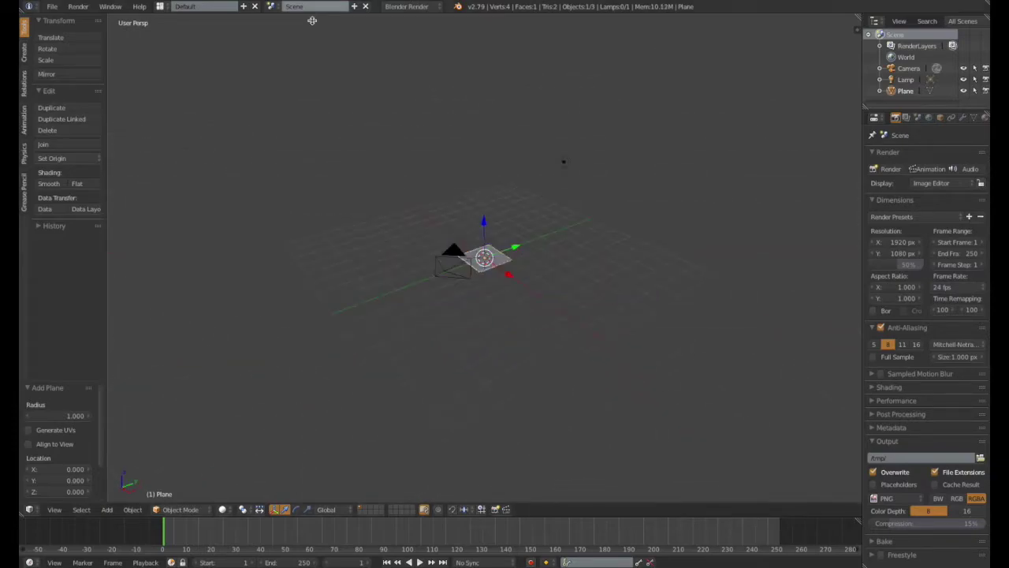
{"action": "scroll", "coordinate": [604, 331], "scroll_direction": "up", "scroll_amount": 3}
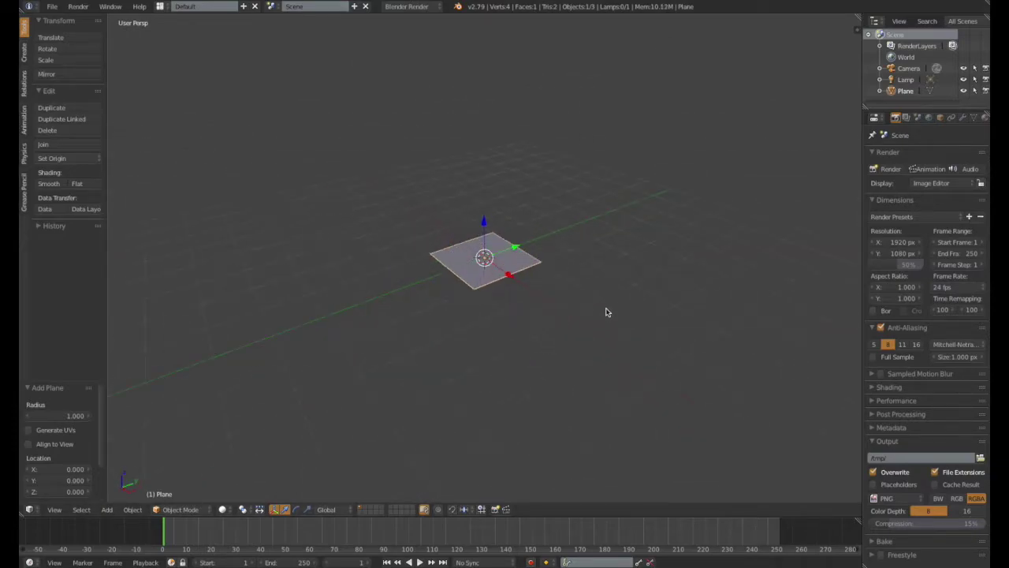
{"action": "middle_click_drag", "start_coordinate": [604, 310], "coordinate": [567, 342]}
{"action": "scroll", "coordinate": [595, 342], "scroll_direction": "down", "scroll_amount": 4}
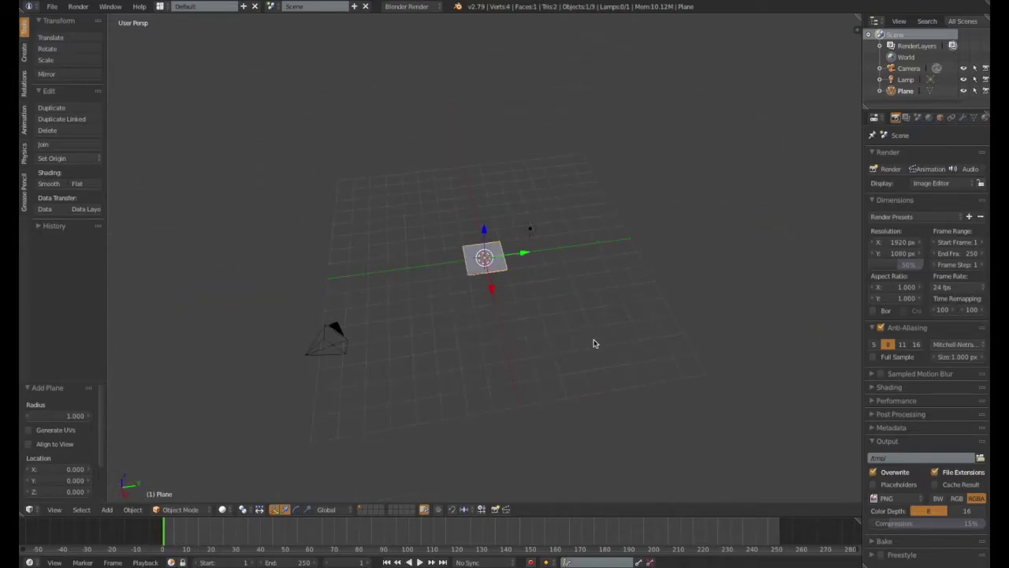
Scale the plane by 15 on every axis
{"action": "key", "text": "s"}
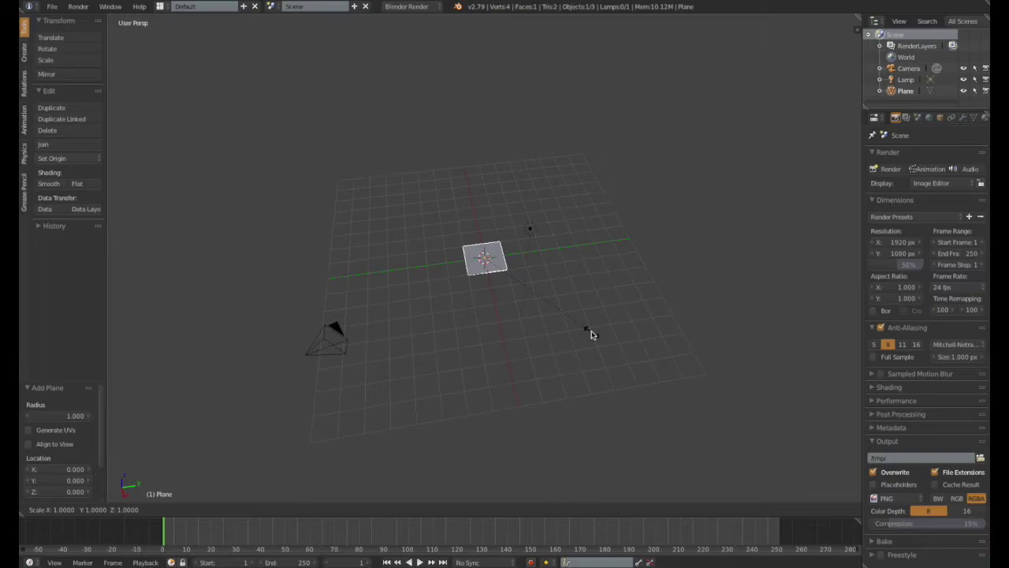
{"action": "type", "text": "15"}
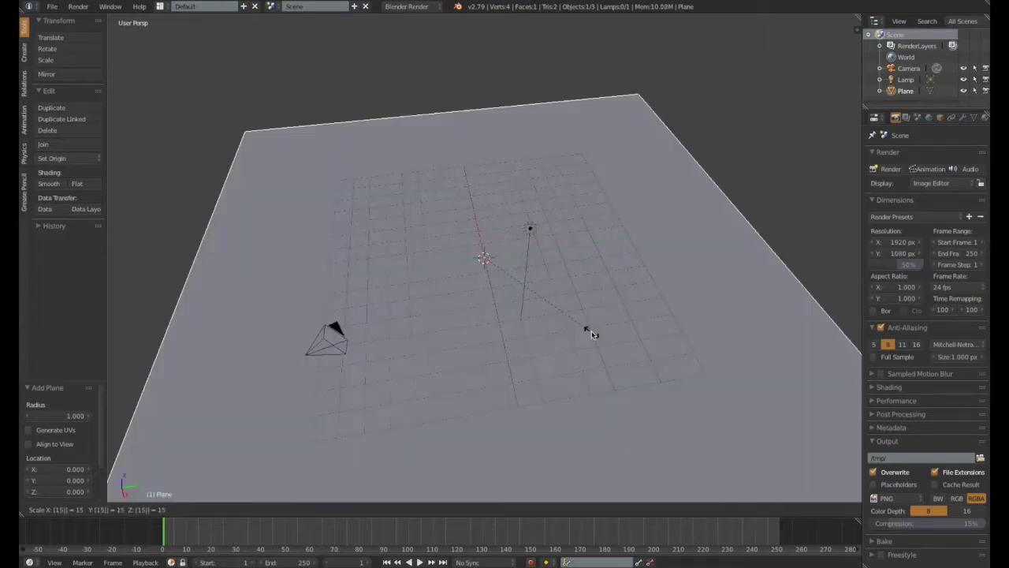
{"action": "key", "text": "Return"}
Orbit and zoom around the enlarged plane, including a low-angle view
{"action": "scroll", "coordinate": [557, 341], "scroll_direction": "down", "scroll_amount": 7}
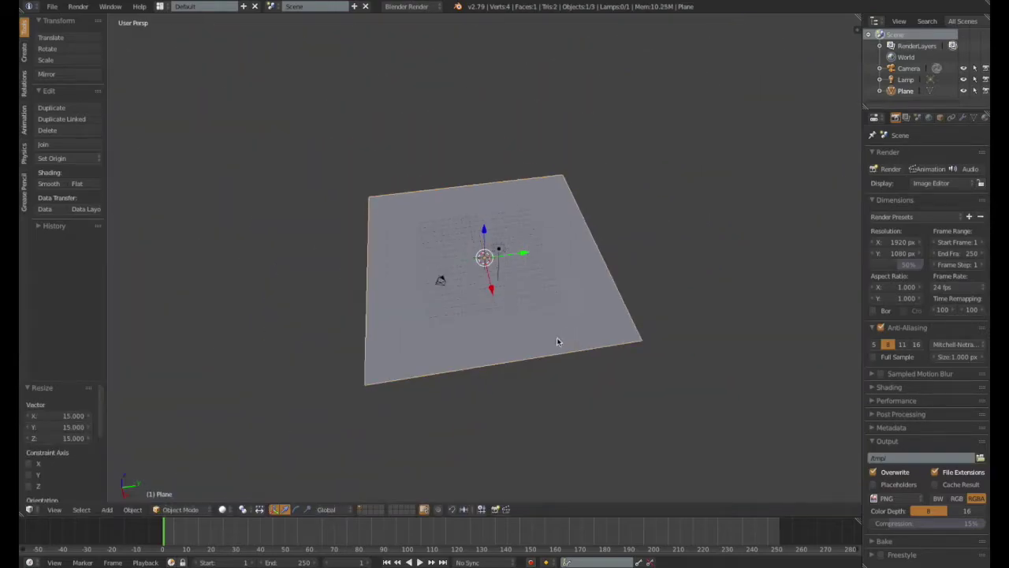
{"action": "middle_click_drag", "start_coordinate": [557, 341], "coordinate": [642, 352]}
{"action": "scroll", "coordinate": [583, 374], "scroll_direction": "up", "scroll_amount": 5}
{"action": "scroll", "coordinate": [623, 367], "scroll_direction": "down", "scroll_amount": 4}
{"action": "scroll", "coordinate": [641, 352], "scroll_direction": "up", "scroll_amount": 2}
{"action": "scroll", "coordinate": [651, 352], "scroll_direction": "down", "scroll_amount": 1}
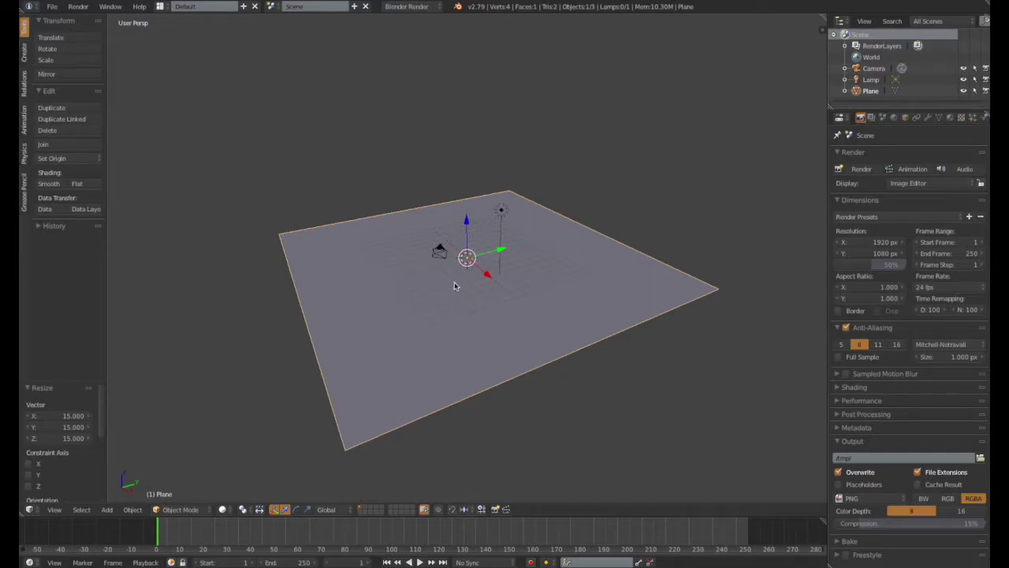
{"action": "mouse_move", "coordinate": [407, 426]}
{"action": "middle_mouse_down"}
{"action": "mouse_move", "coordinate": [465, 393]}
{"action": "mouse_move", "coordinate": [401, 436]}
{"action": "middle_mouse_up"}
{"action": "scroll", "coordinate": [489, 387], "scroll_direction": "up", "scroll_amount": 2}
{"action": "scroll", "coordinate": [490, 388], "scroll_direction": "down", "scroll_amount": 3}
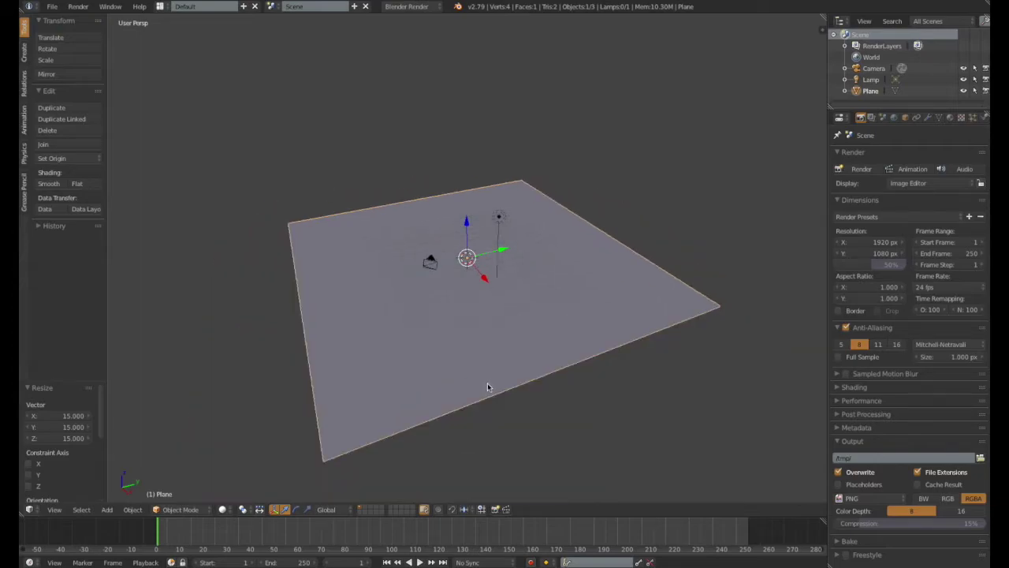
{"action": "scroll", "coordinate": [488, 385], "scroll_direction": "up", "scroll_amount": 5}
{"action": "scroll", "coordinate": [488, 385], "scroll_direction": "down", "scroll_amount": 1}
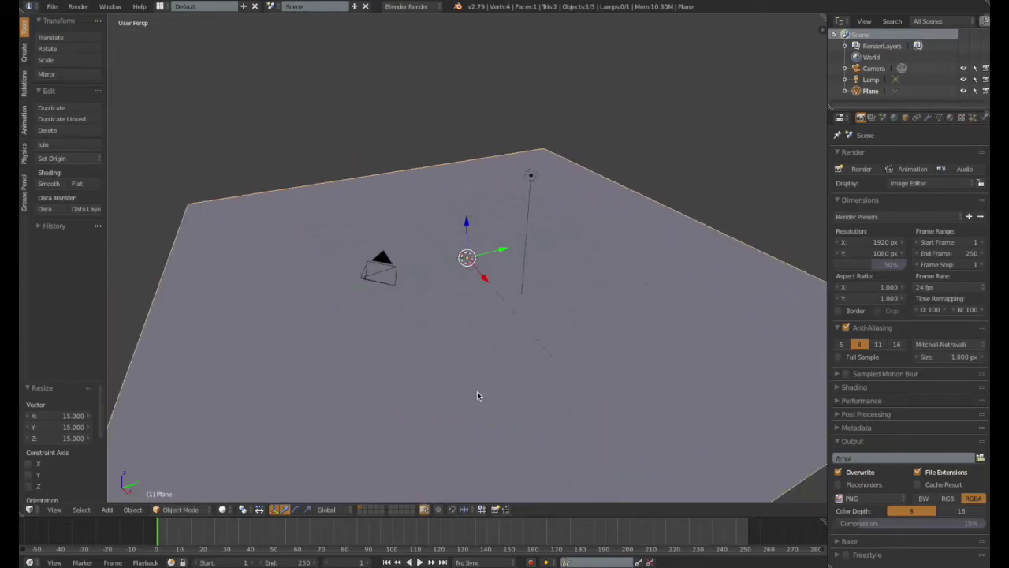
{"action": "middle_click_drag", "start_coordinate": [478, 397], "coordinate": [566, 315]}
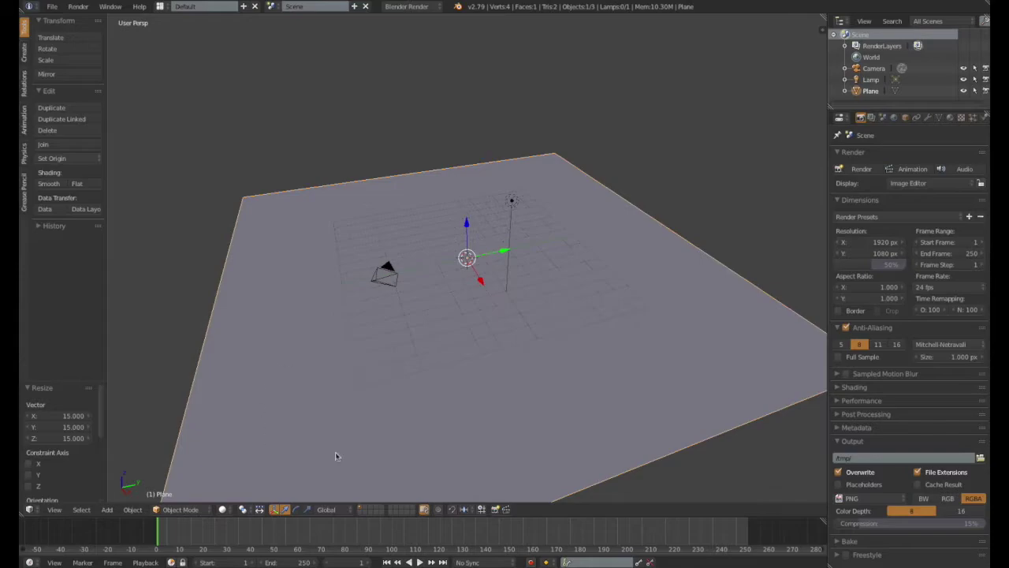
Switch the plane into Edit Mode, toggling modes while orbiting the view
{"action": "left_click", "coordinate": [177, 510]}
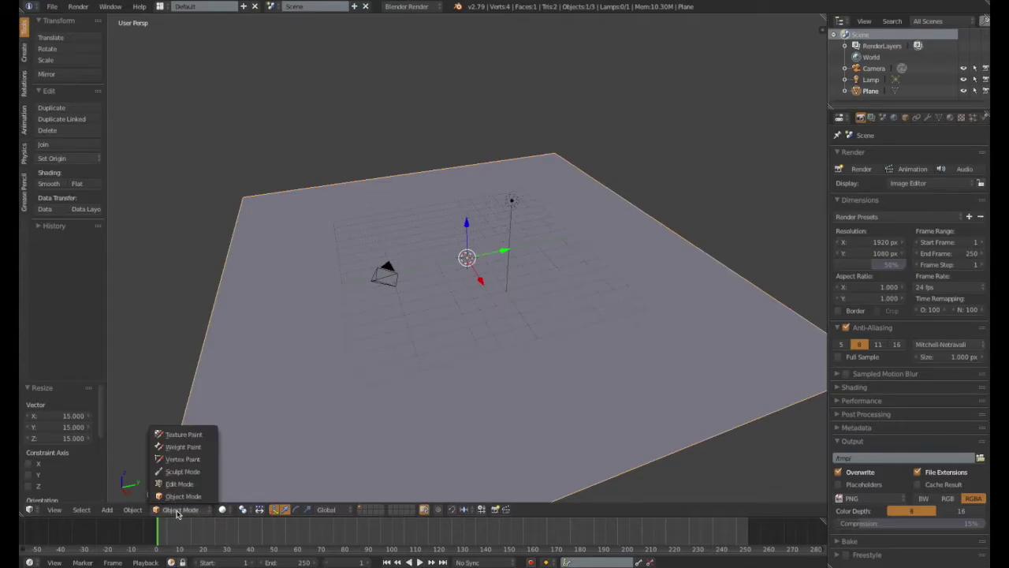
{"action": "left_click", "coordinate": [180, 483]}
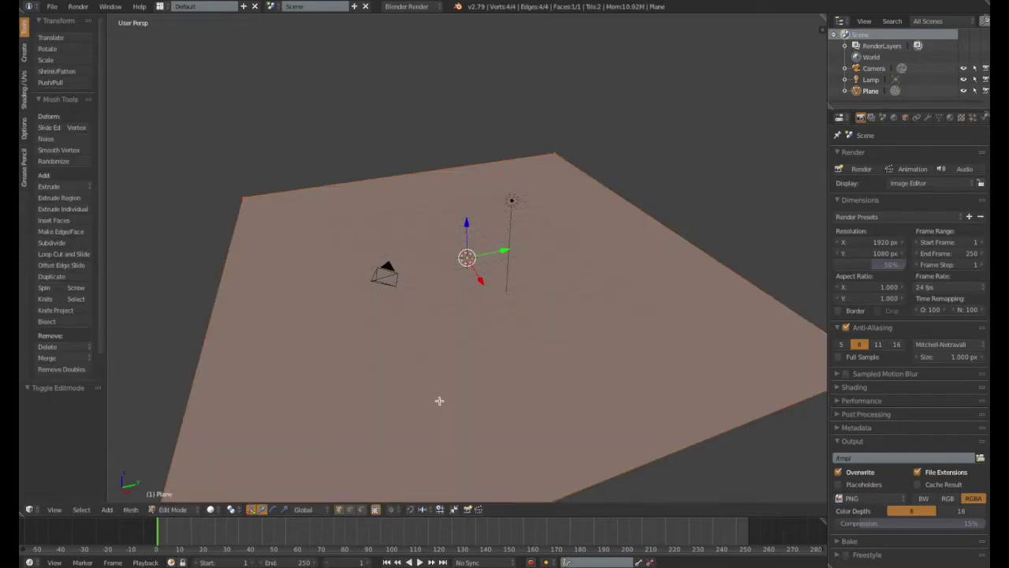
{"action": "scroll", "coordinate": [439, 401], "scroll_direction": "down", "scroll_amount": 5}
{"action": "mouse_move", "coordinate": [475, 381]}
{"action": "middle_mouse_down"}
{"action": "mouse_move", "coordinate": [439, 352]}
{"action": "mouse_move", "coordinate": [470, 379]}
{"action": "middle_mouse_up"}
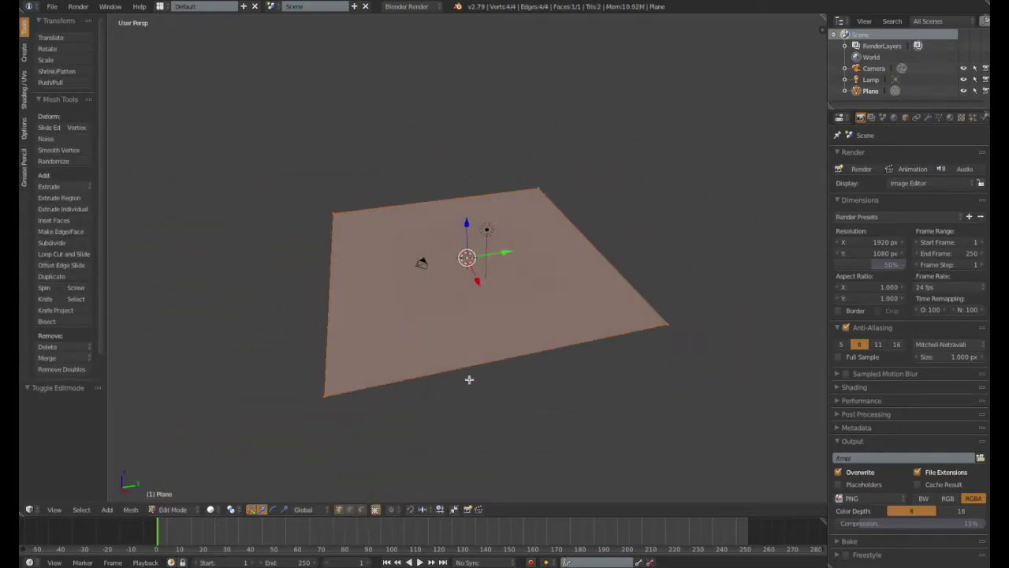
{"action": "key", "text": "Tab"}
{"action": "key", "text": "Tab"}
{"action": "key", "text": "Tab"}
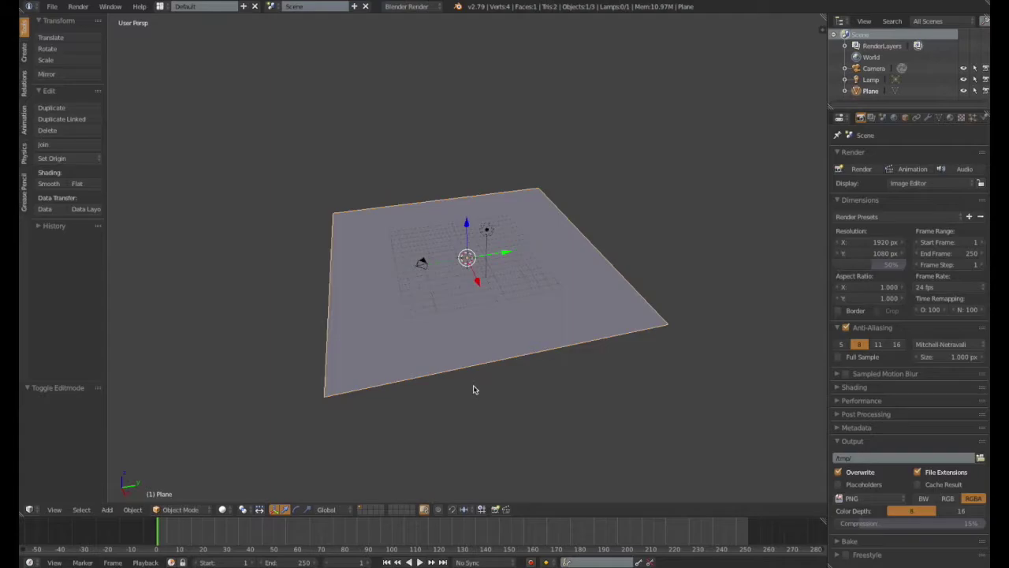
{"action": "key", "text": "Tab"}
{"action": "middle_click_drag", "start_coordinate": [511, 360], "coordinate": [411, 468]}
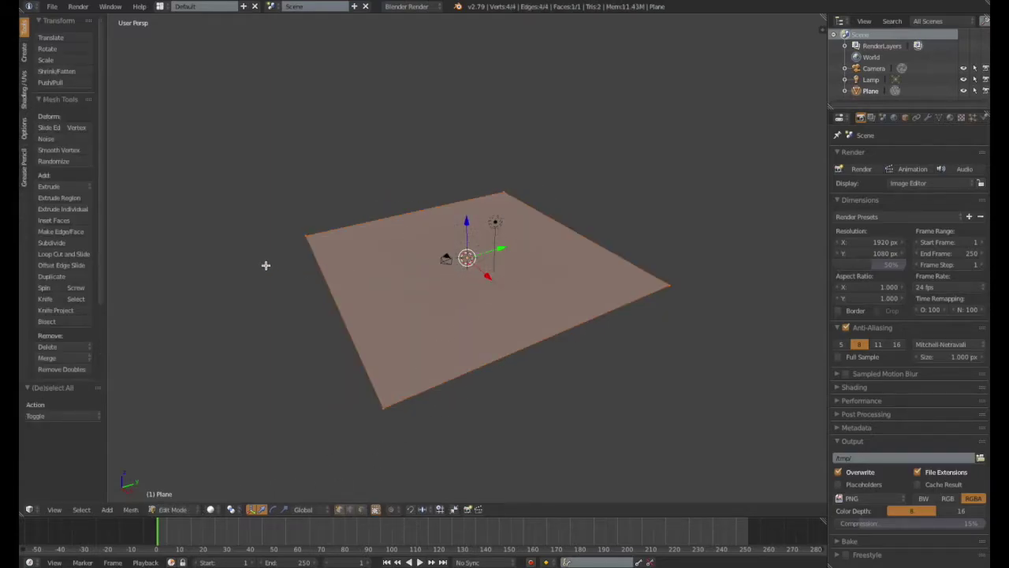
Subdivide the plane's mesh with 10 cuts, giving 121 faces and 144 vertices
{"action": "left_click", "coordinate": [52, 243]}
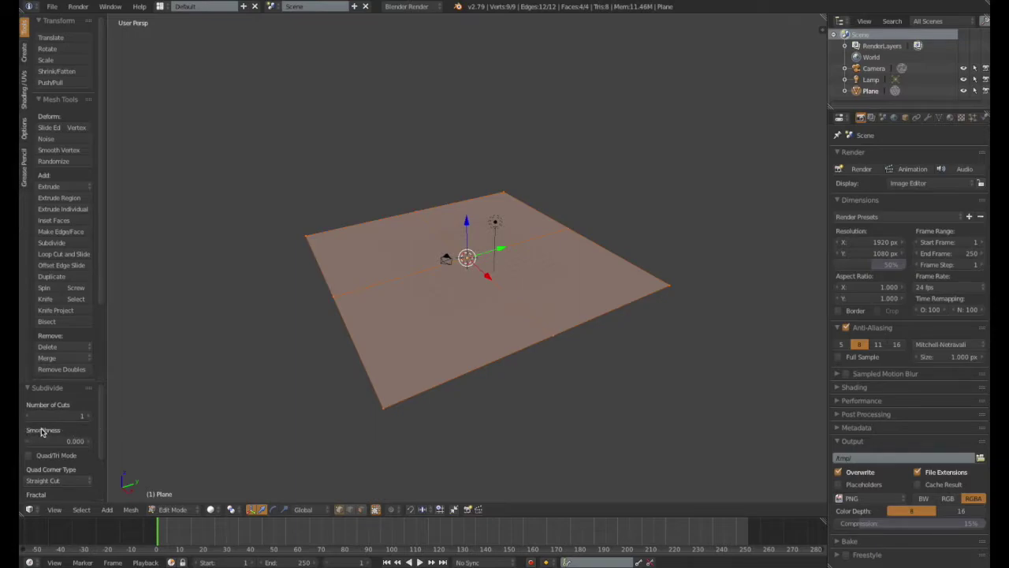
{"action": "left_click", "coordinate": [48, 415]}
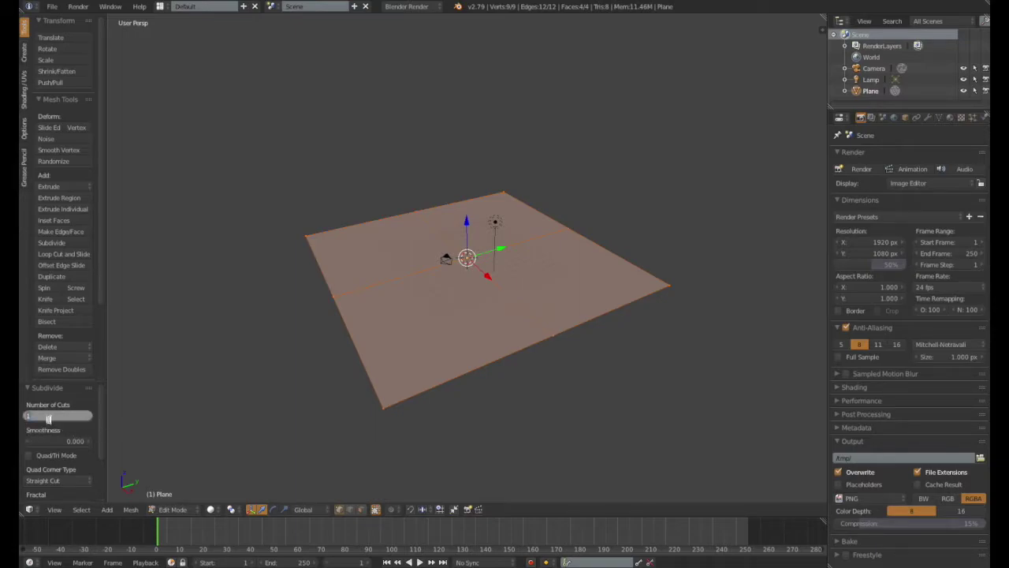
{"action": "type", "text": "10"}
{"action": "key", "text": "Return"}
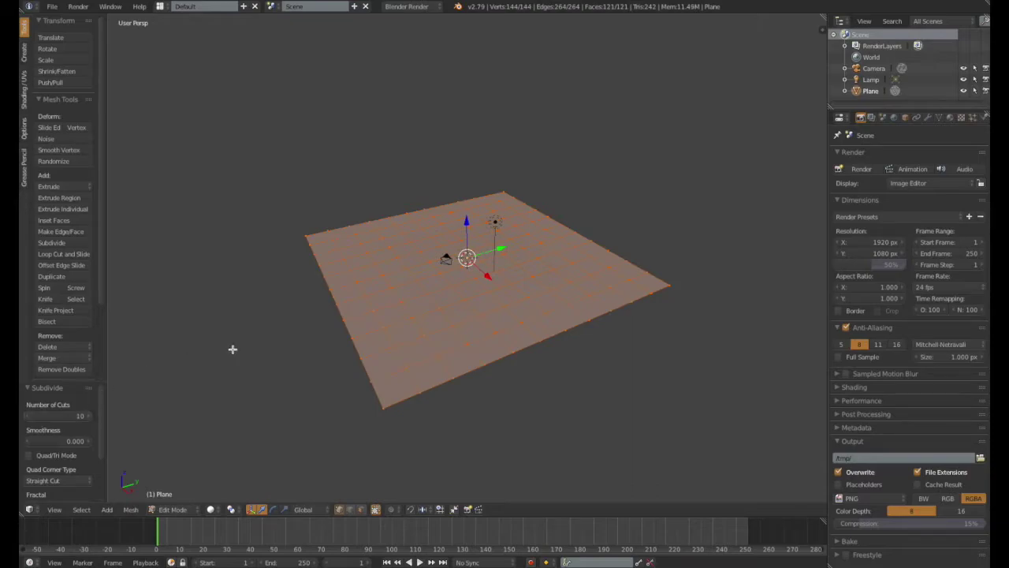
{"action": "middle_click_drag", "start_coordinate": [232, 349], "coordinate": [530, 383]}
Subdivide the mesh again to 484 faces and 529 vertices, then reselect all in Edit Mode
{"action": "scroll", "coordinate": [514, 371], "scroll_direction": "down", "scroll_amount": 5}
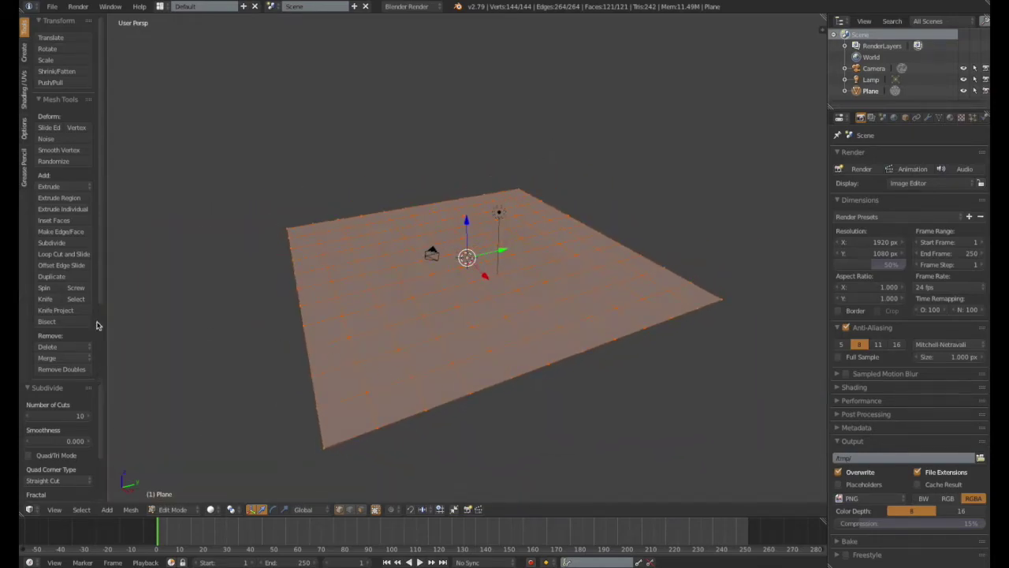
{"action": "left_click", "coordinate": [52, 243]}
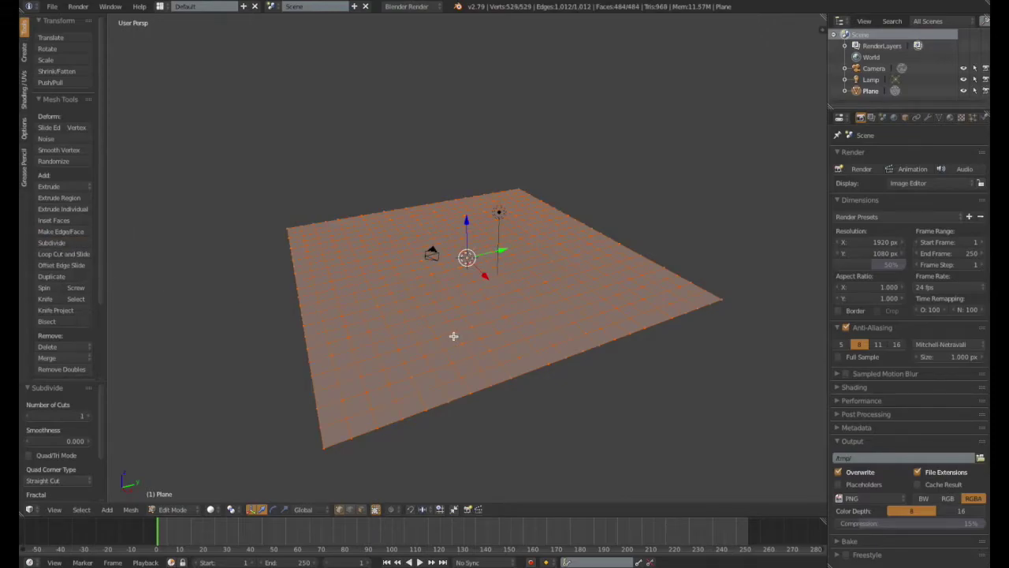
{"action": "key", "text": "a"}
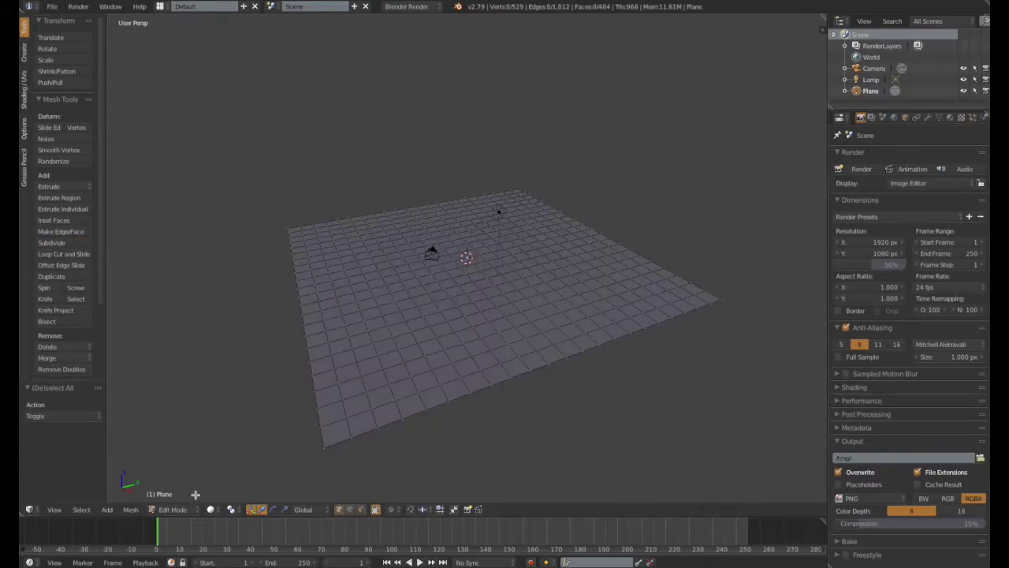
{"action": "left_click", "coordinate": [172, 508]}
{"action": "left_click", "coordinate": [173, 431]}
{"action": "middle_click_drag", "start_coordinate": [575, 377], "coordinate": [596, 371]}
{"action": "key", "text": "Tab"}
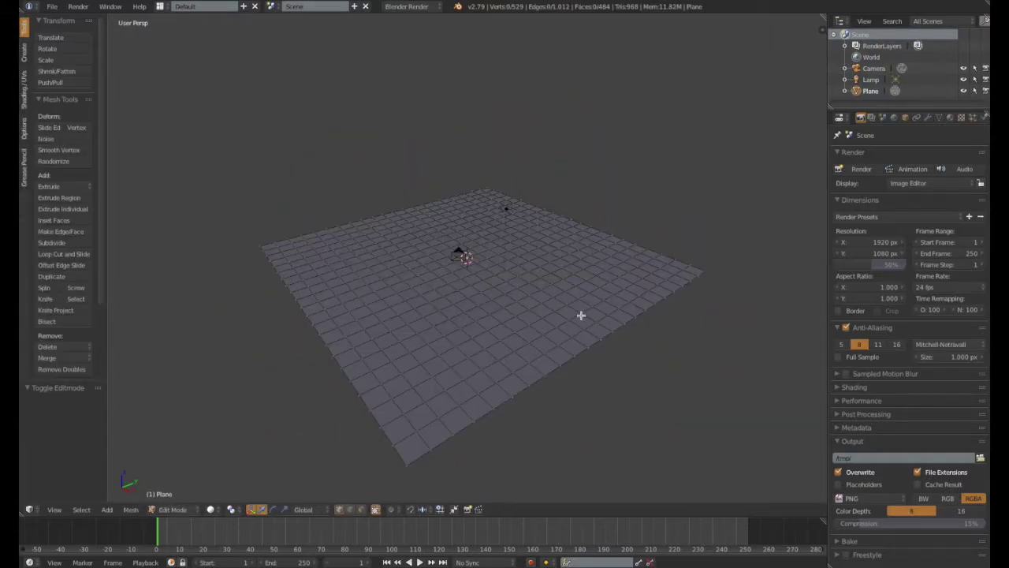
{"action": "key", "text": "a"}
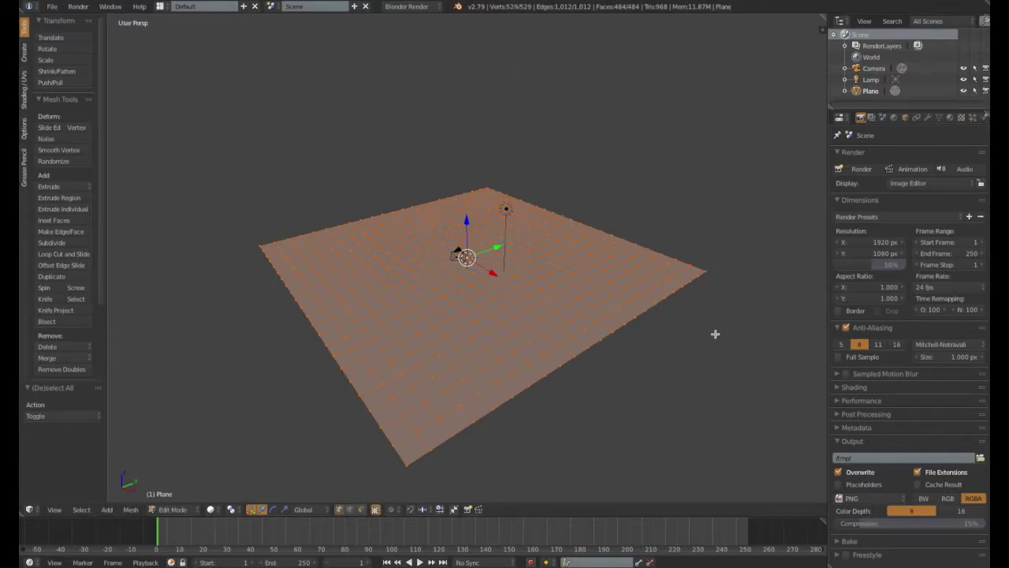
{"action": "middle_click_drag", "start_coordinate": [715, 334], "coordinate": [547, 377]}
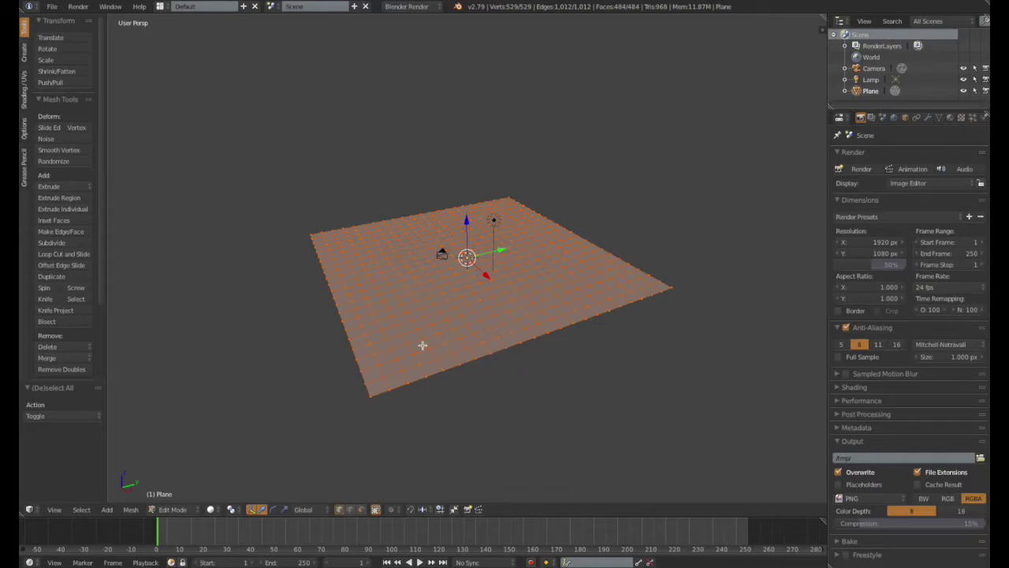
{"action": "scroll", "coordinate": [642, 384], "scroll_direction": "up", "scroll_amount": 3}
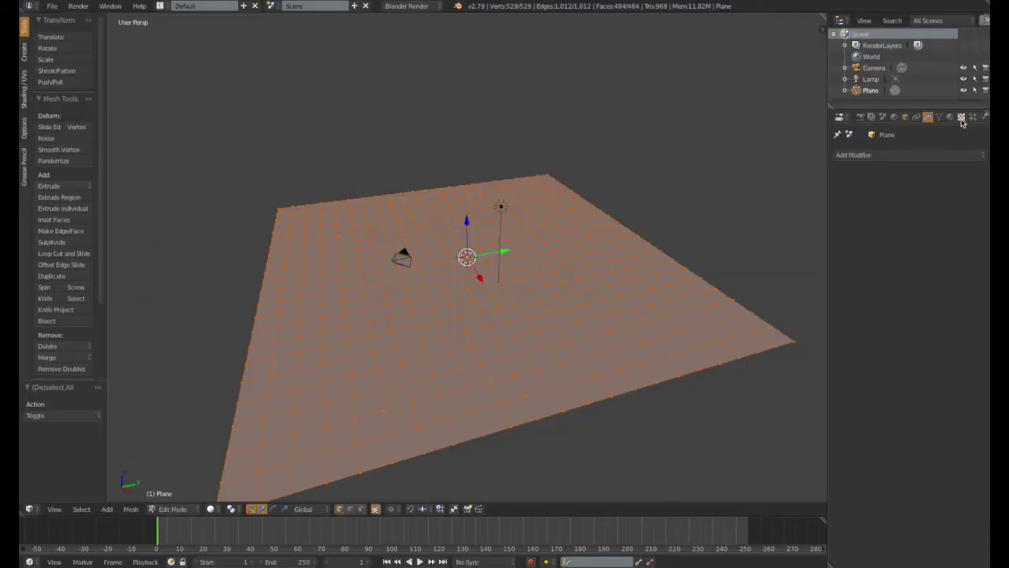
Create a new Image or Movie texture named Texture and return to Object Mode
{"action": "left_click", "coordinate": [962, 118]}
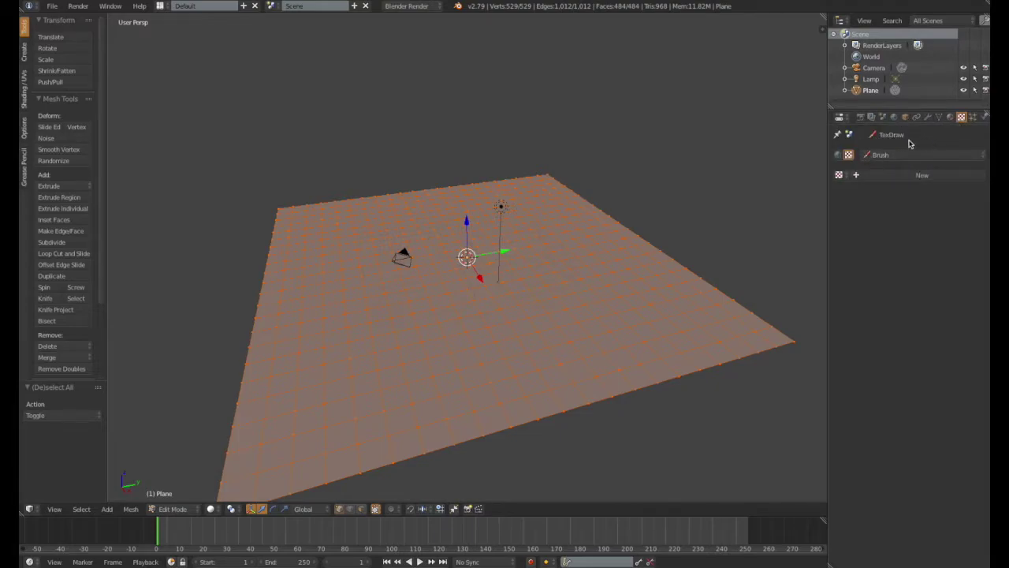
{"action": "left_click", "coordinate": [920, 177]}
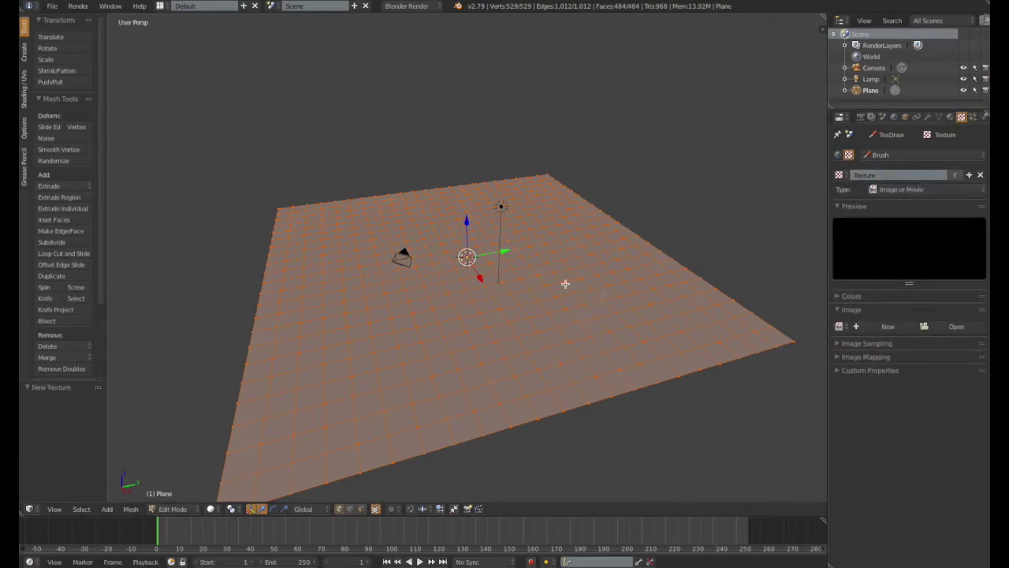
{"action": "key", "text": "Tab"}
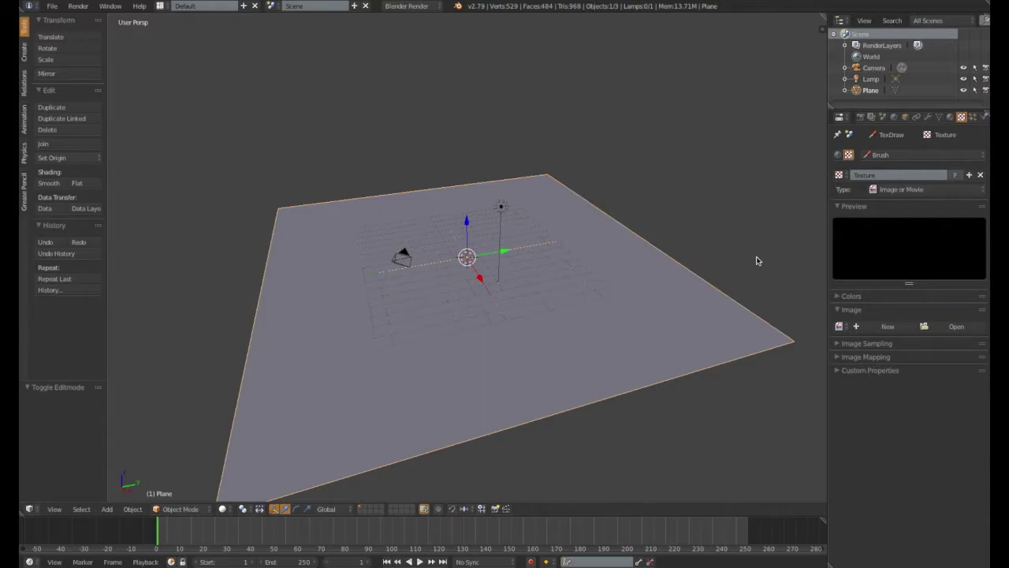
{"action": "scroll", "coordinate": [660, 334], "scroll_direction": "up", "scroll_amount": 2}
{"action": "scroll", "coordinate": [615, 264], "scroll_direction": "down", "scroll_amount": 2}
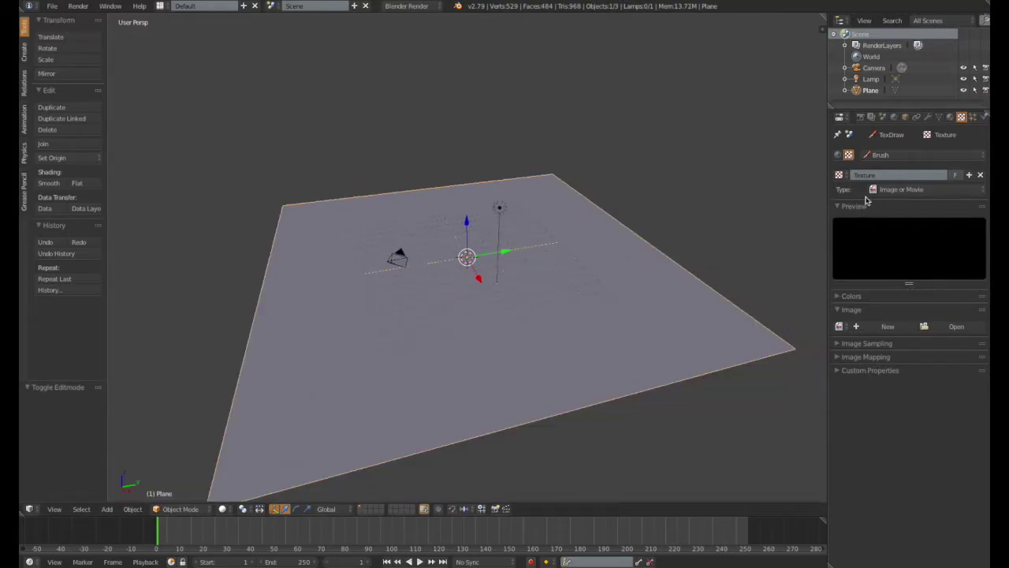
Make the texture a Wood type using Saw wave and Band Noise
{"action": "left_click", "coordinate": [889, 194]}
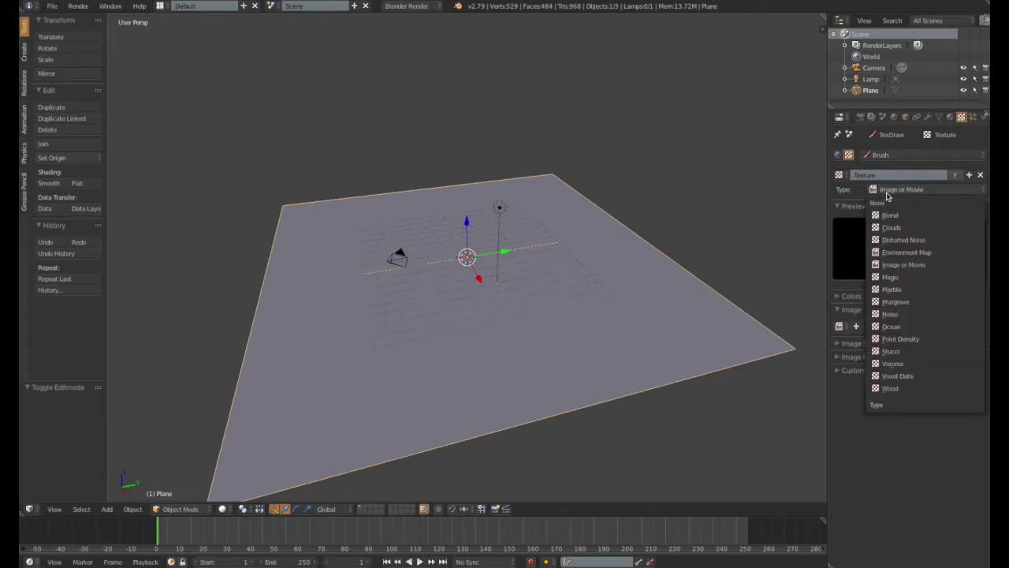
{"action": "left_click", "coordinate": [891, 388]}
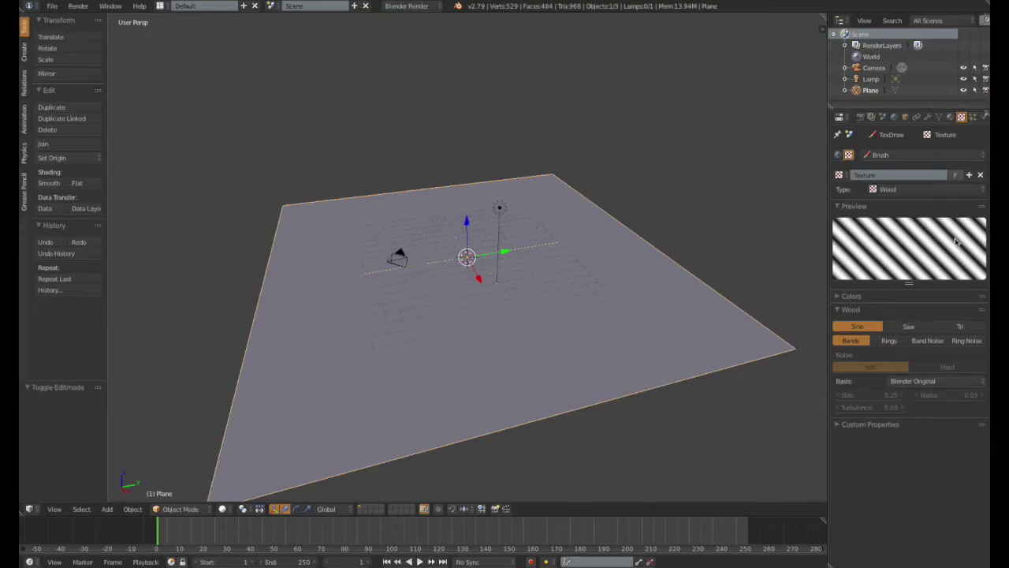
{"action": "left_click", "coordinate": [919, 327]}
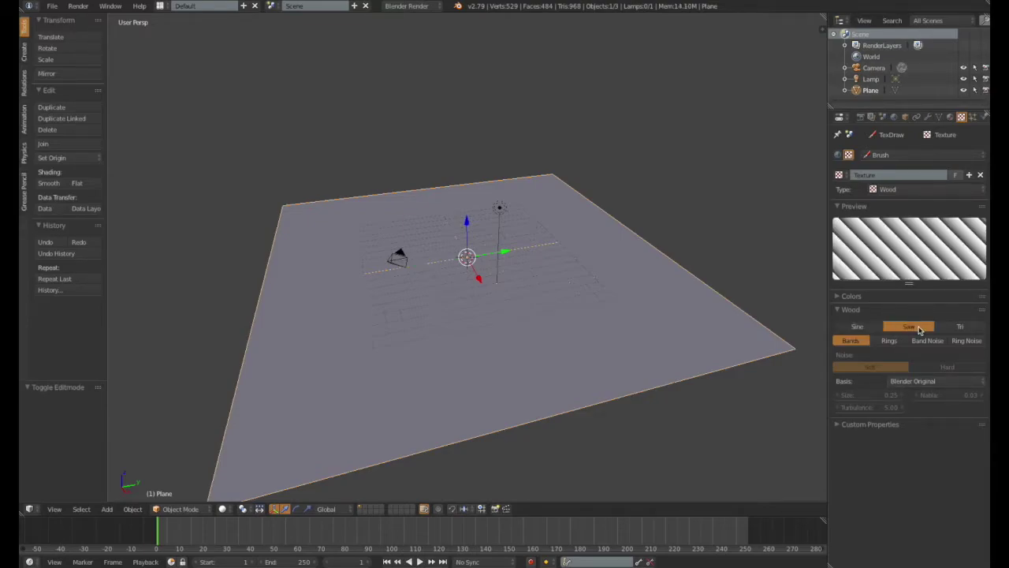
{"action": "left_click", "coordinate": [928, 341]}
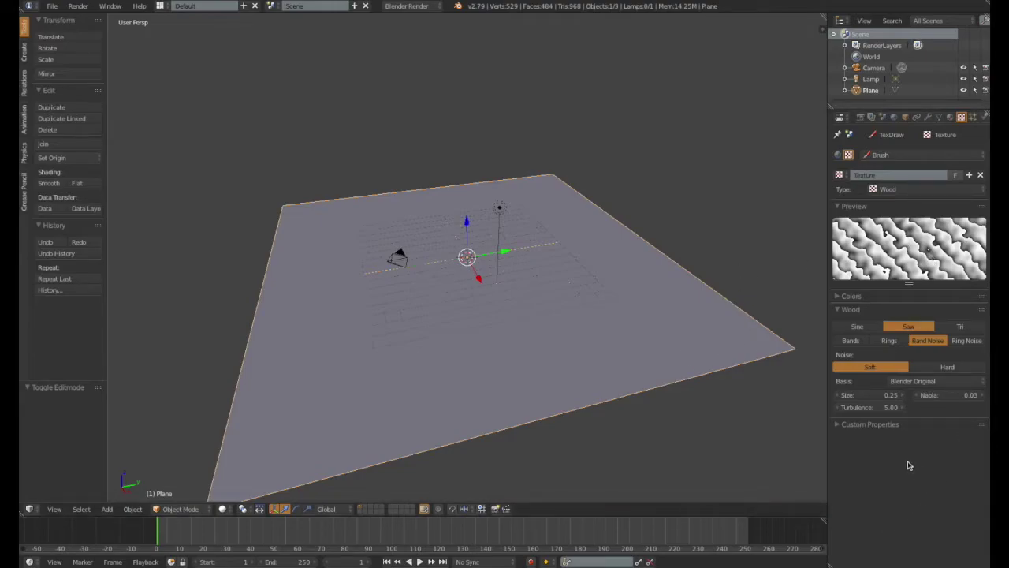
Set the wood texture's turbulence to 3.80
{"action": "left_click", "coordinate": [875, 409]}
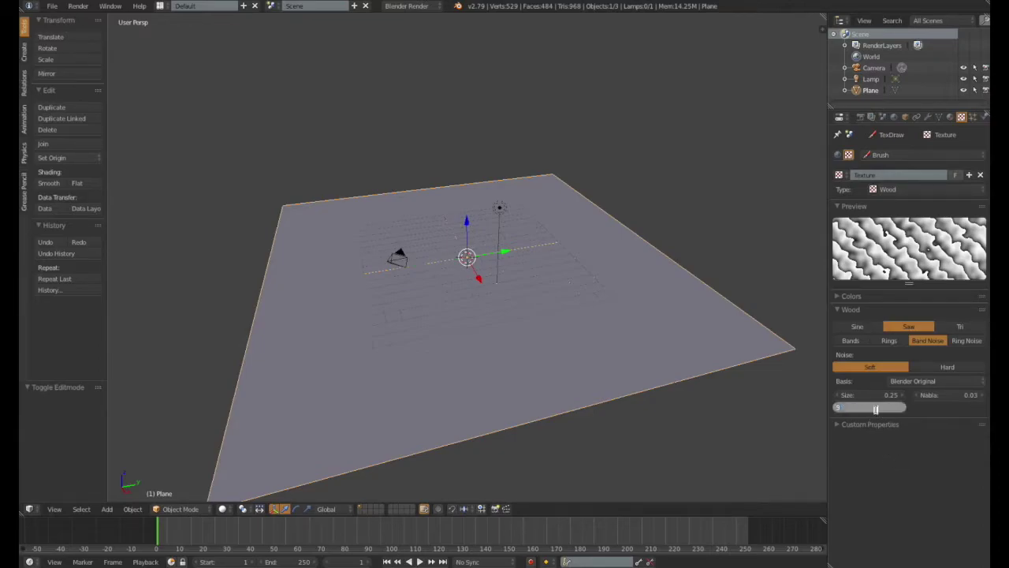
{"action": "type", "text": "3.8"}
{"action": "key", "text": "Return"}
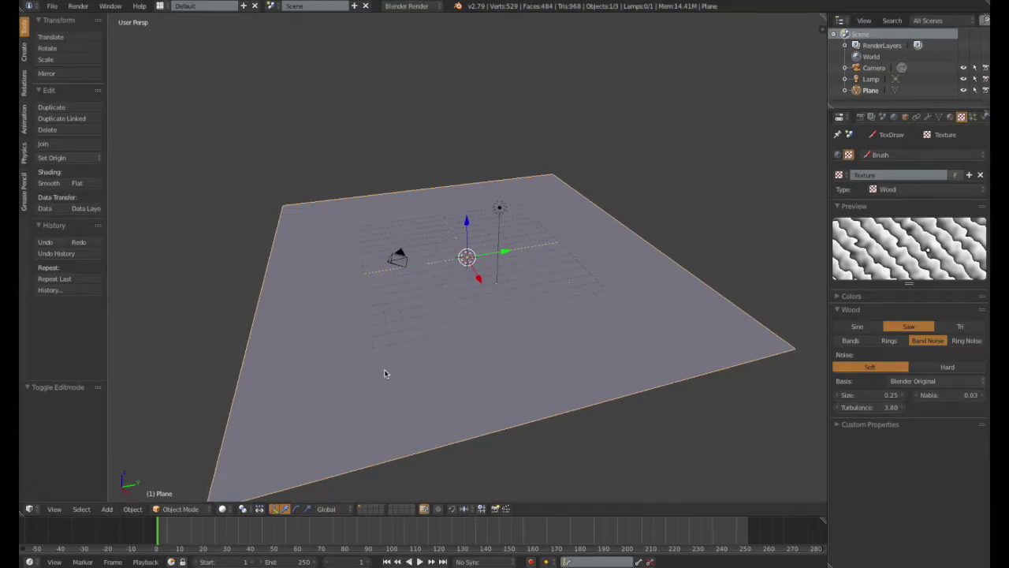
{"action": "scroll", "coordinate": [403, 371], "scroll_direction": "up", "scroll_amount": 2}
{"action": "scroll", "coordinate": [410, 371], "scroll_direction": "down", "scroll_amount": 4}
{"action": "scroll", "coordinate": [421, 369], "scroll_direction": "up", "scroll_amount": 1}
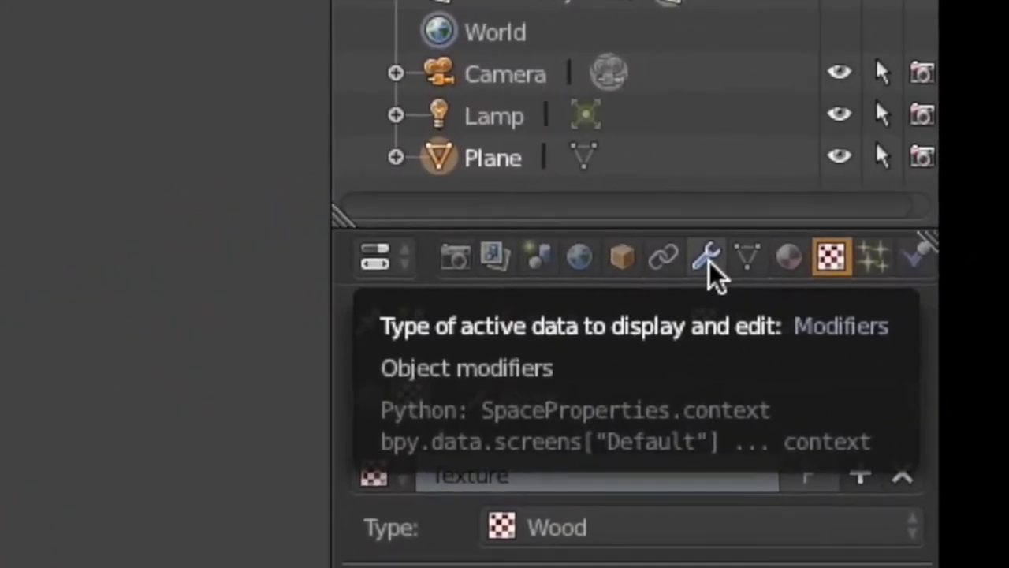
{"action": "left_click", "coordinate": [811, 193]}
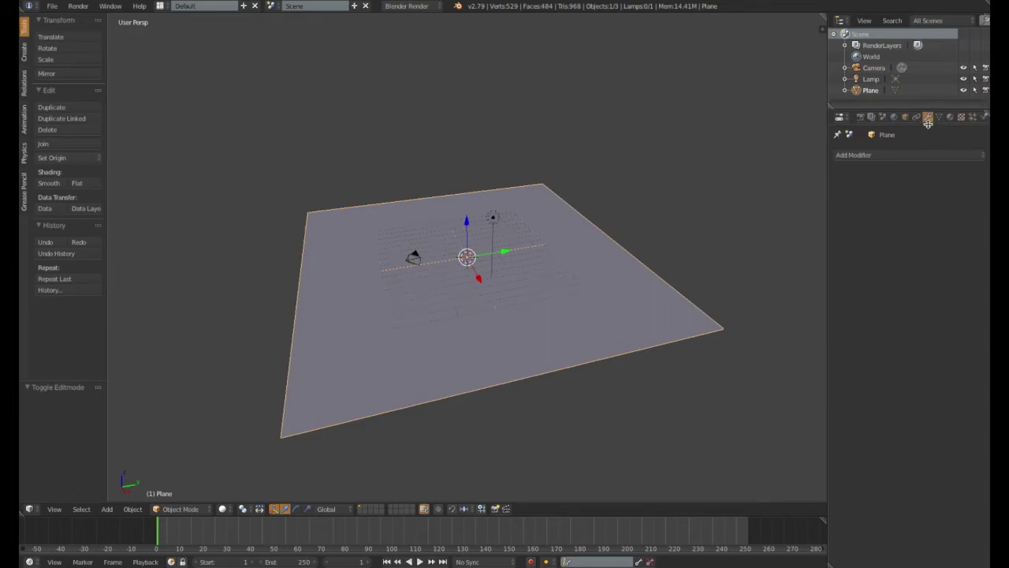
Add a Displace modifier to the plane using the texture named 'Texture'
{"action": "left_click", "coordinate": [884, 155]}
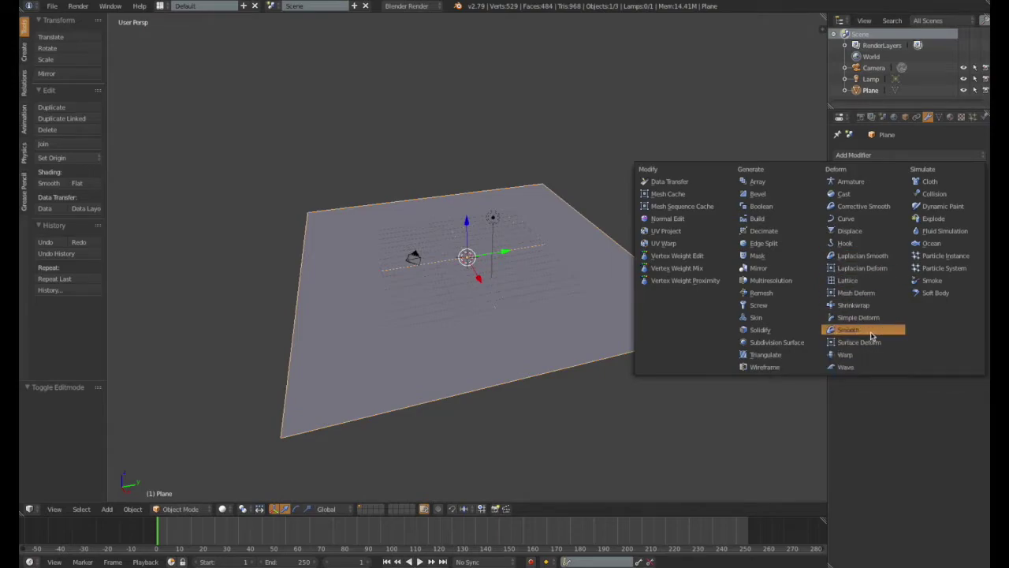
{"action": "left_click", "coordinate": [864, 234]}
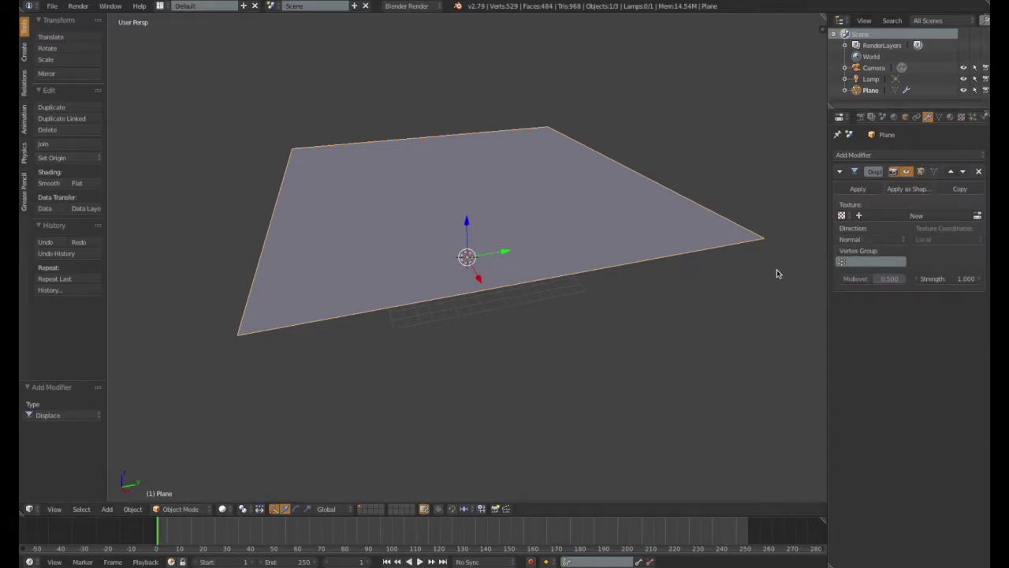
{"action": "middle_click_drag", "start_coordinate": [643, 341], "coordinate": [676, 340]}
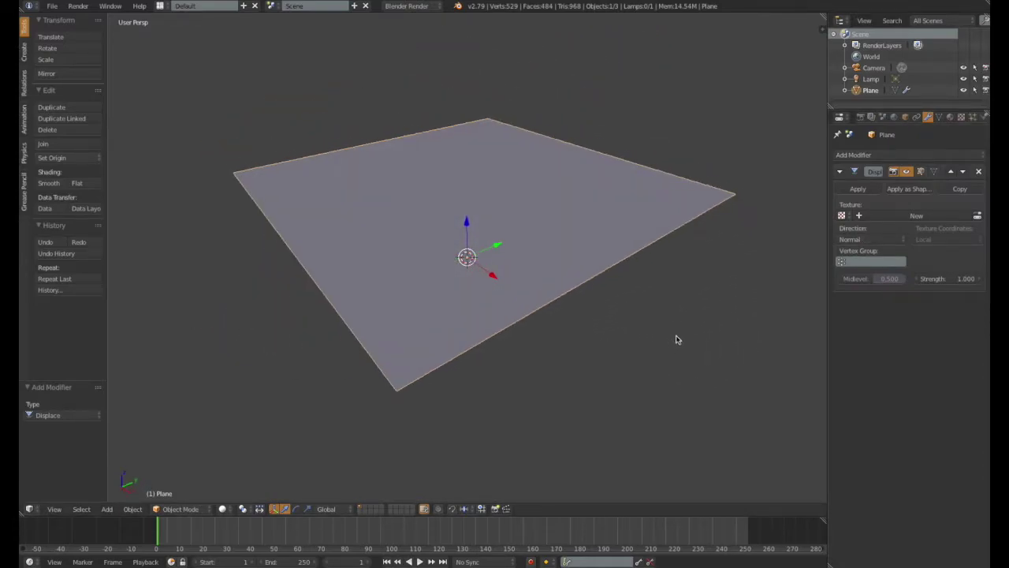
{"action": "left_click", "coordinate": [841, 215]}
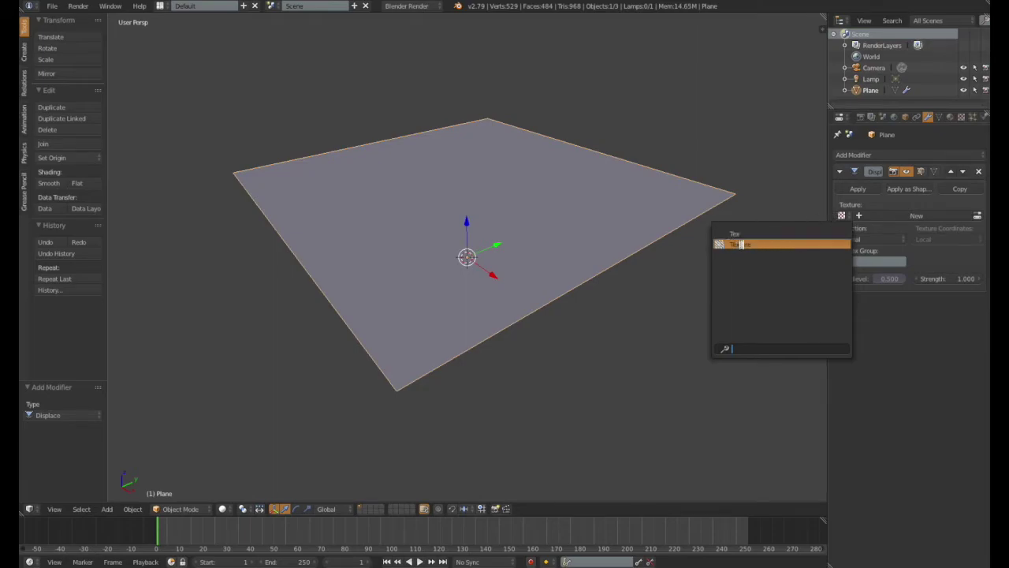
{"action": "left_click", "coordinate": [843, 216]}
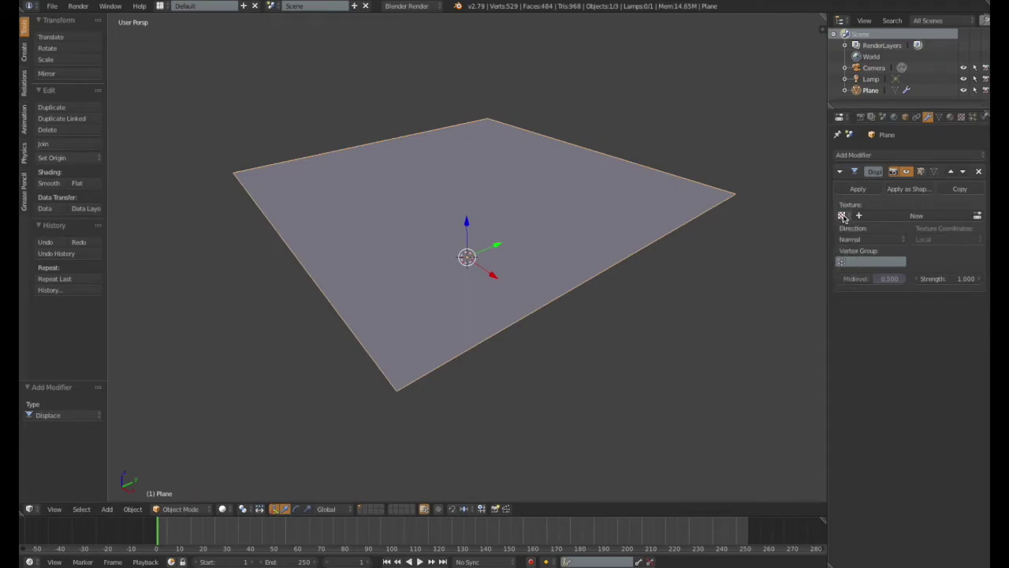
{"action": "left_click", "coordinate": [842, 217]}
{"action": "left_click", "coordinate": [745, 243]}
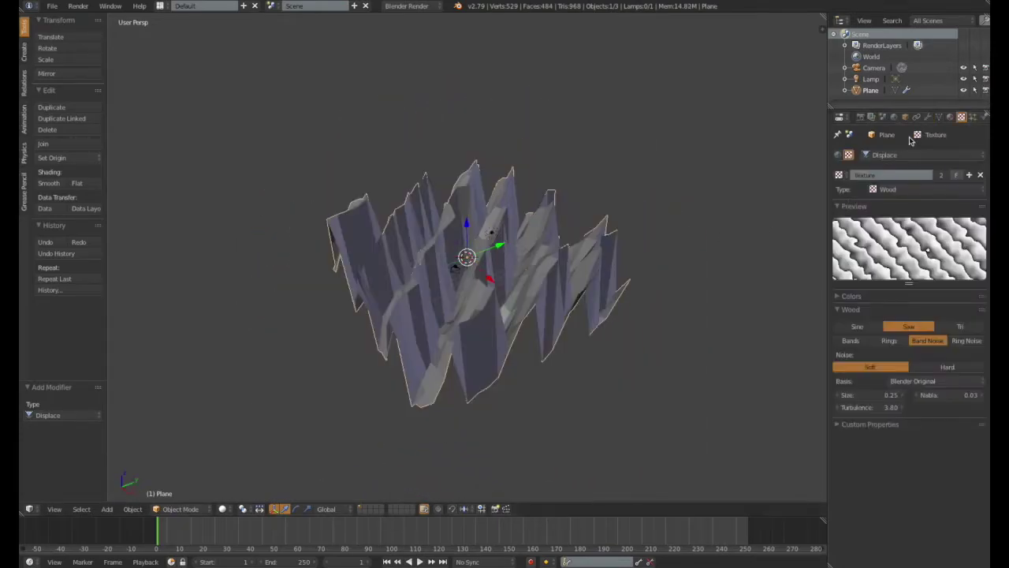
Set the Displace modifier's strength to 0.15, flattening the spikes into low rolling terrain
{"action": "left_click", "coordinate": [928, 117]}
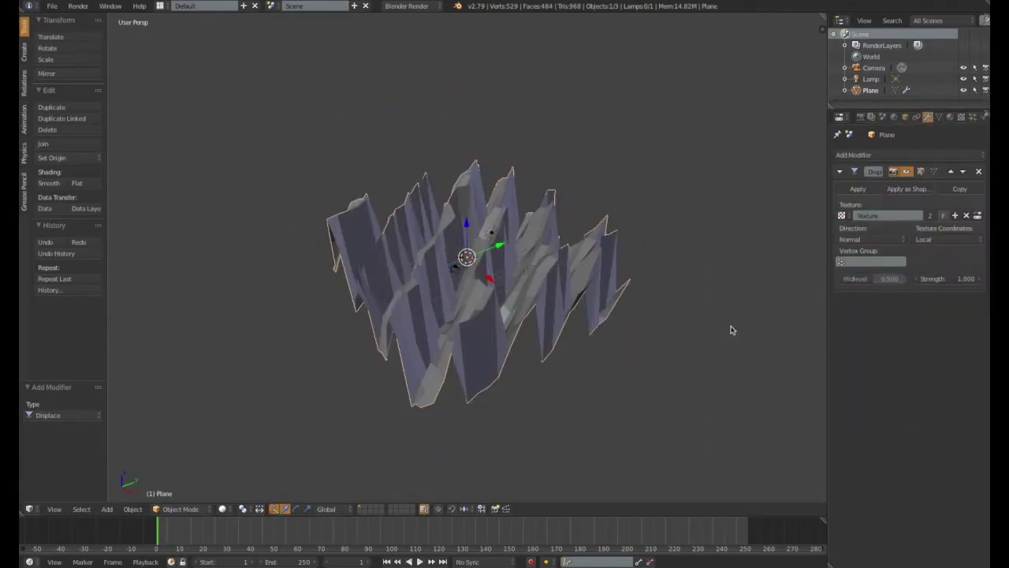
{"action": "middle_click_drag", "start_coordinate": [424, 299], "coordinate": [529, 290]}
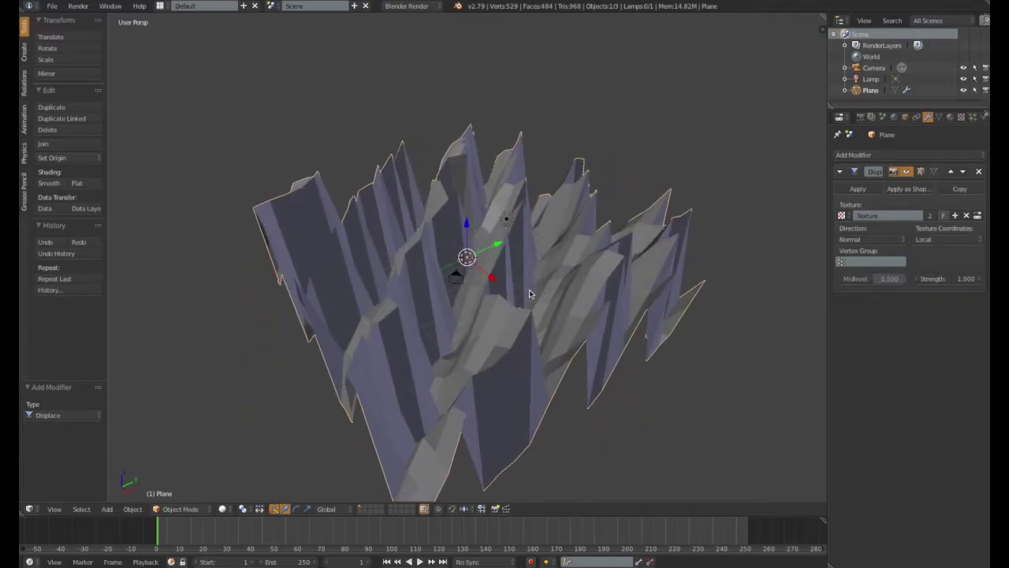
{"action": "scroll", "coordinate": [529, 289], "scroll_direction": "down", "scroll_amount": 2}
{"action": "scroll", "coordinate": [618, 462], "scroll_direction": "up", "scroll_amount": 2}
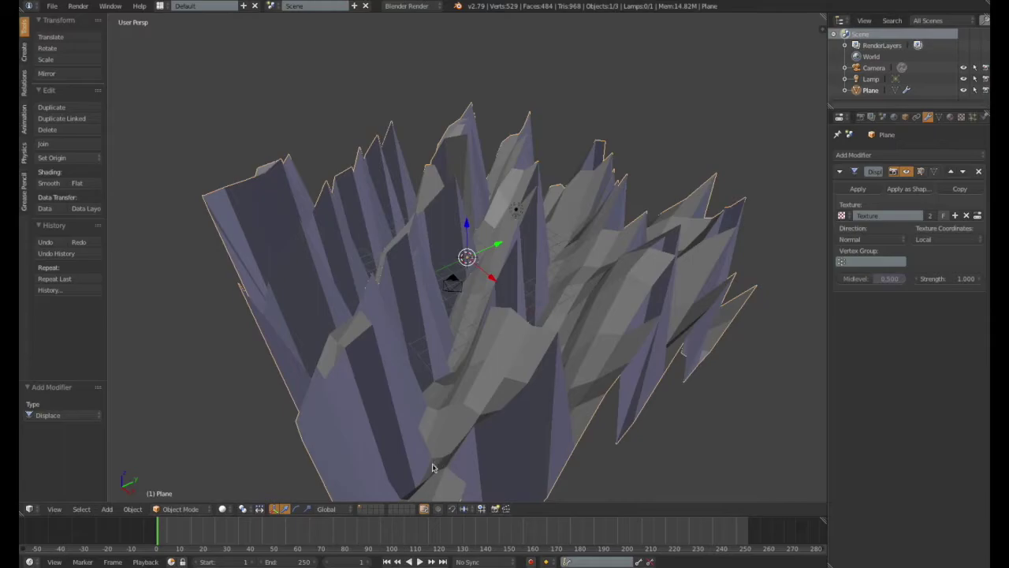
{"action": "mouse_move", "coordinate": [514, 417]}
{"action": "middle_mouse_down"}
{"action": "mouse_move", "coordinate": [552, 368]}
{"action": "mouse_move", "coordinate": [513, 413]}
{"action": "middle_mouse_up"}
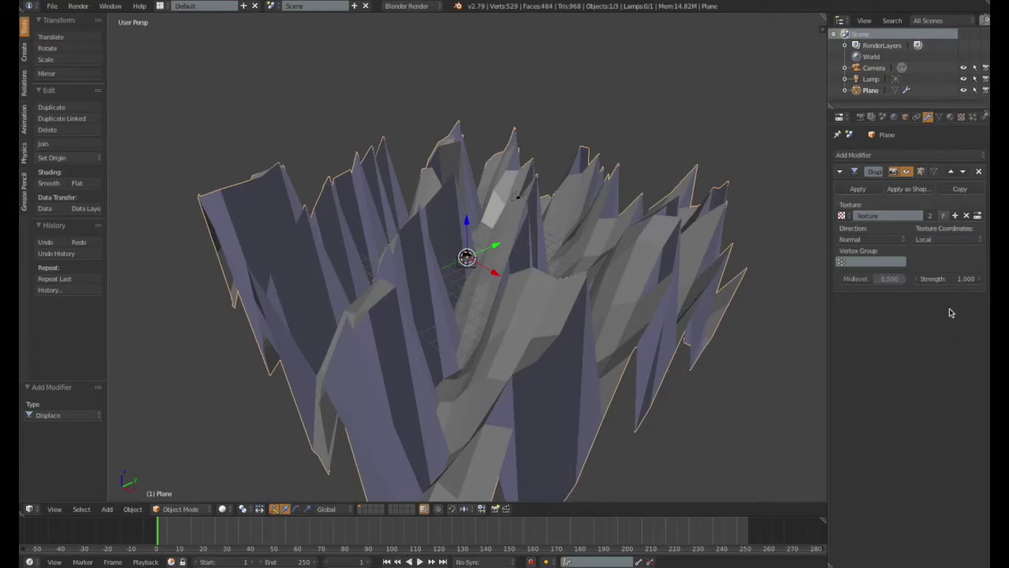
{"action": "left_click", "coordinate": [954, 281]}
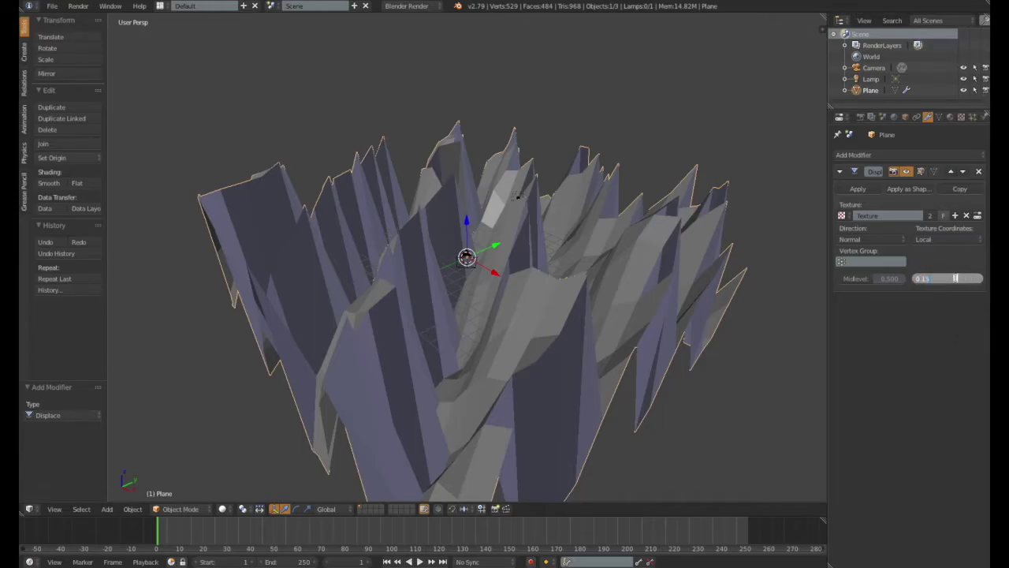
{"action": "key", "text": "Return"}
{"action": "middle_click_drag", "start_coordinate": [637, 354], "coordinate": [332, 388]}
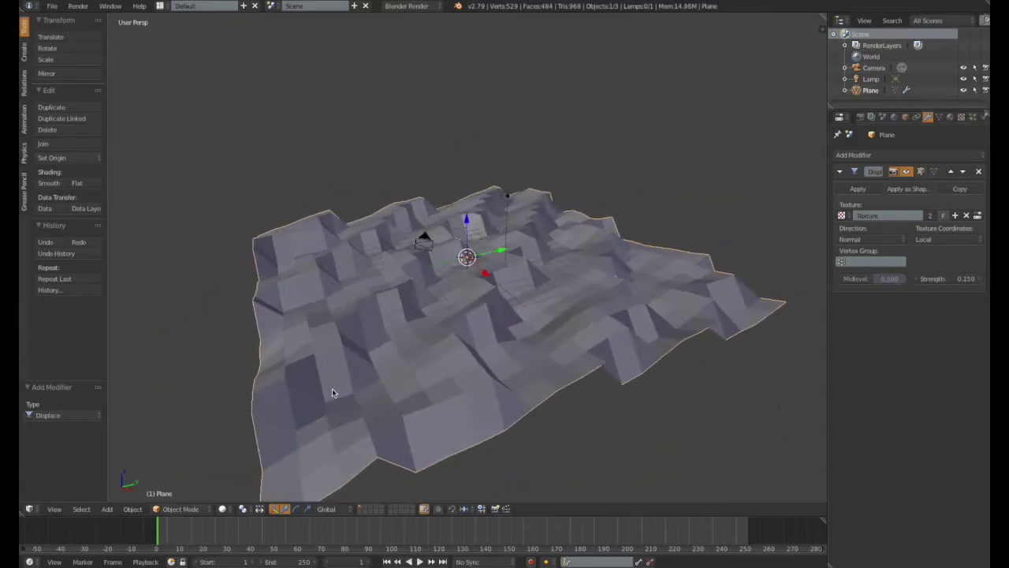
{"action": "left_click", "coordinate": [870, 156]}
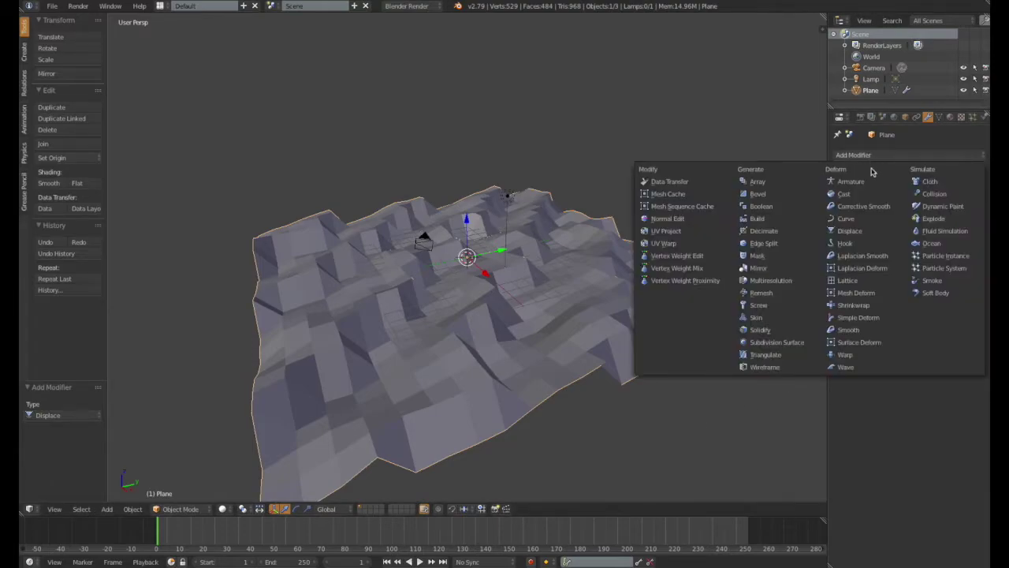
Add a Subdivision Surface modifier to the terrain with viewport level 2
{"action": "left_click", "coordinate": [791, 343]}
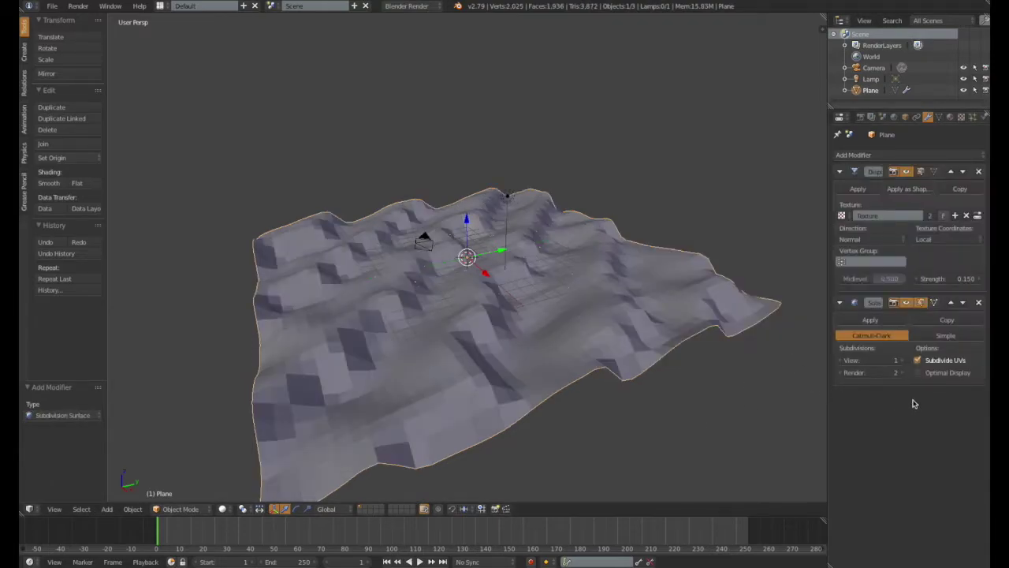
{"action": "left_click", "coordinate": [902, 362]}
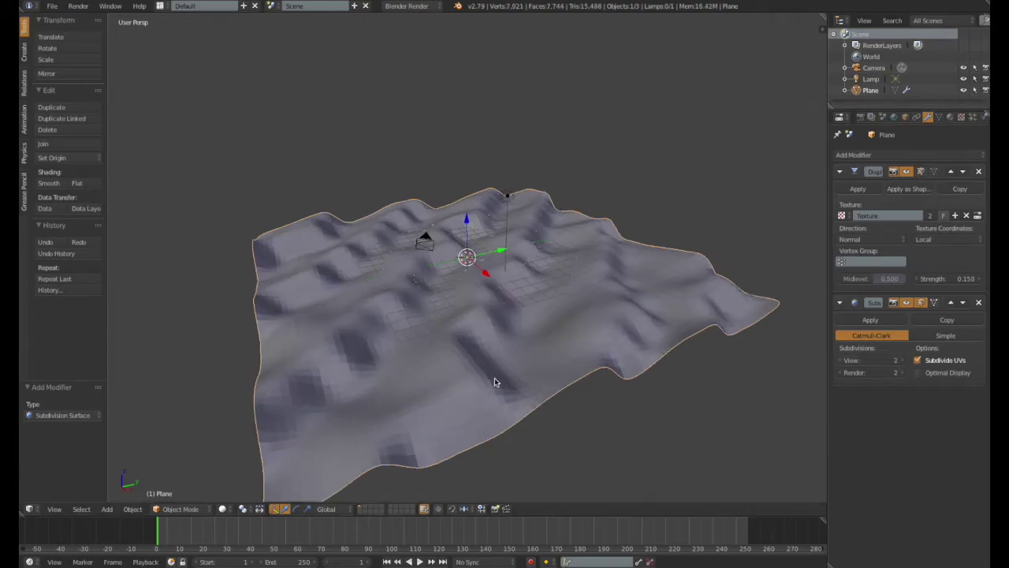
{"action": "middle_click_drag", "start_coordinate": [495, 377], "coordinate": [552, 355]}
{"action": "middle_click_drag", "start_coordinate": [726, 206], "coordinate": [698, 241]}
Raise viewport subdivisions to 5, then settle them back at 3 and inspect the dunes
{"action": "left_click", "coordinate": [901, 360]}
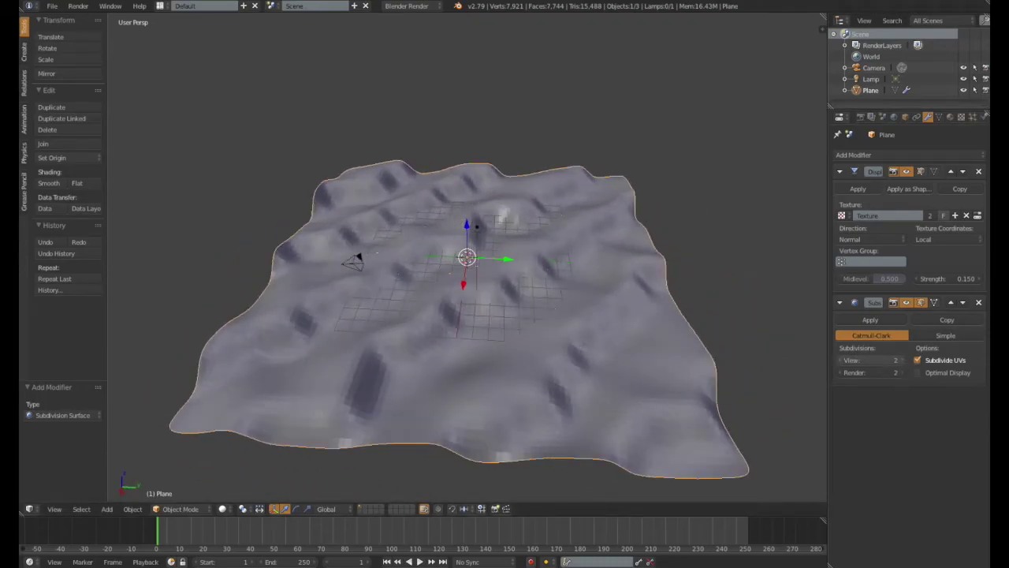
{"action": "left_click", "coordinate": [900, 360]}
{"action": "left_click", "coordinate": [901, 360]}
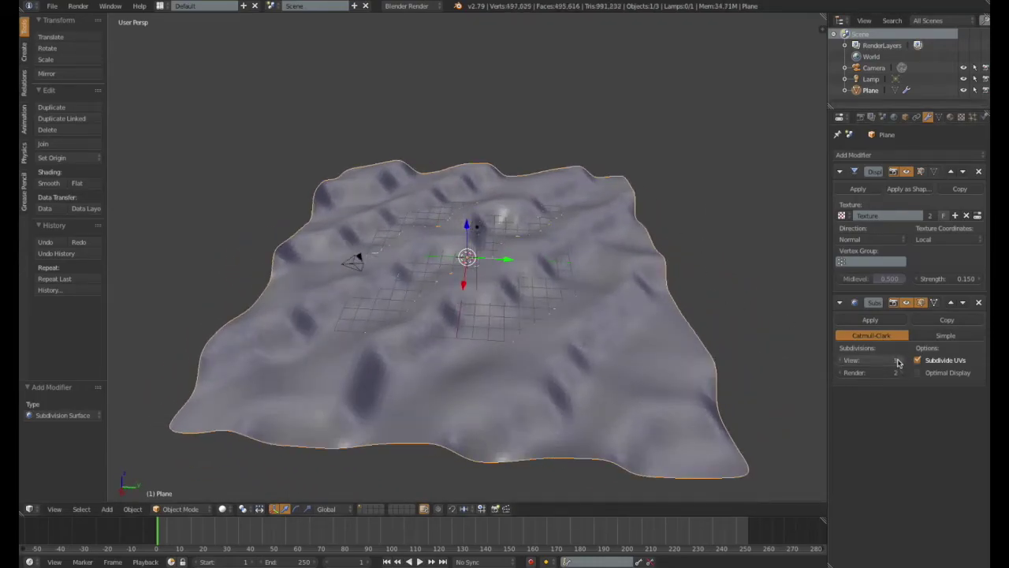
{"action": "middle_click_drag", "start_coordinate": [586, 337], "coordinate": [545, 318]}
{"action": "left_click", "coordinate": [850, 360]}
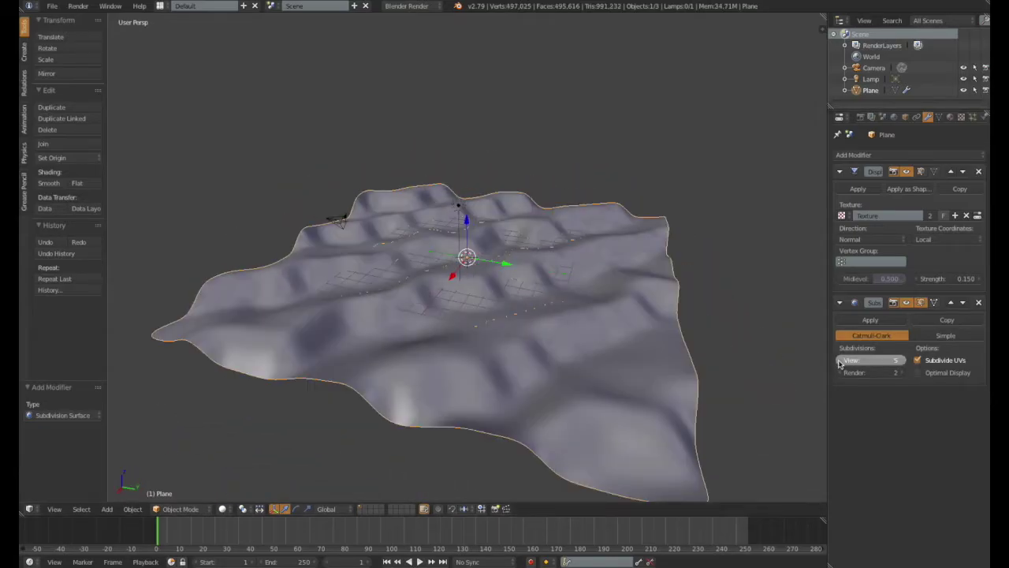
{"action": "left_click", "coordinate": [850, 360]}
{"action": "middle_click_drag", "start_coordinate": [474, 316], "coordinate": [544, 371]}
{"action": "scroll", "coordinate": [385, 382], "scroll_direction": "up", "scroll_amount": 5}
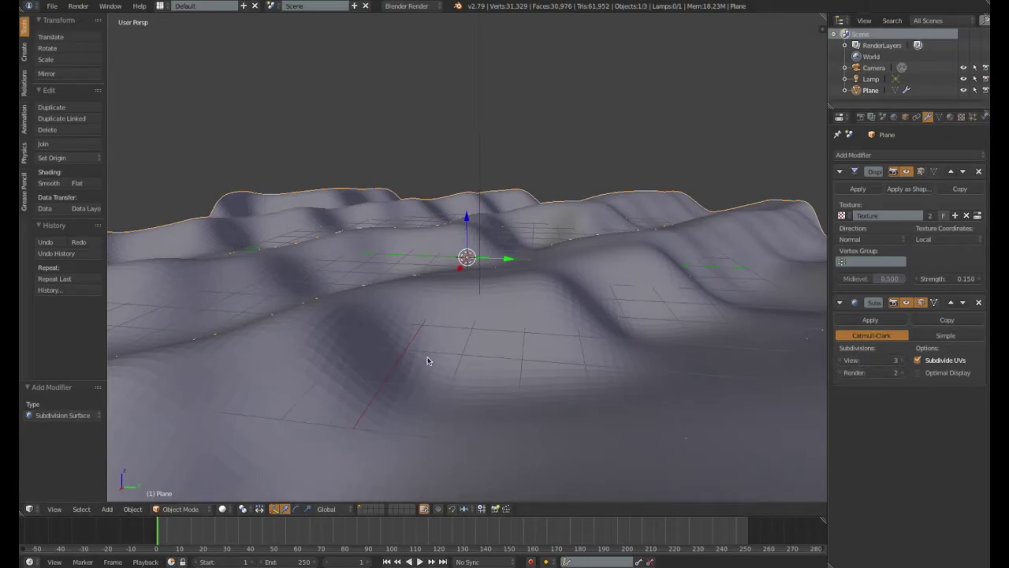
{"action": "middle_click_drag", "start_coordinate": [428, 361], "coordinate": [749, 439]}
{"action": "middle_click_drag", "start_coordinate": [751, 383], "coordinate": [537, 354]}
{"action": "scroll", "coordinate": [540, 350], "scroll_direction": "up", "scroll_amount": 4}
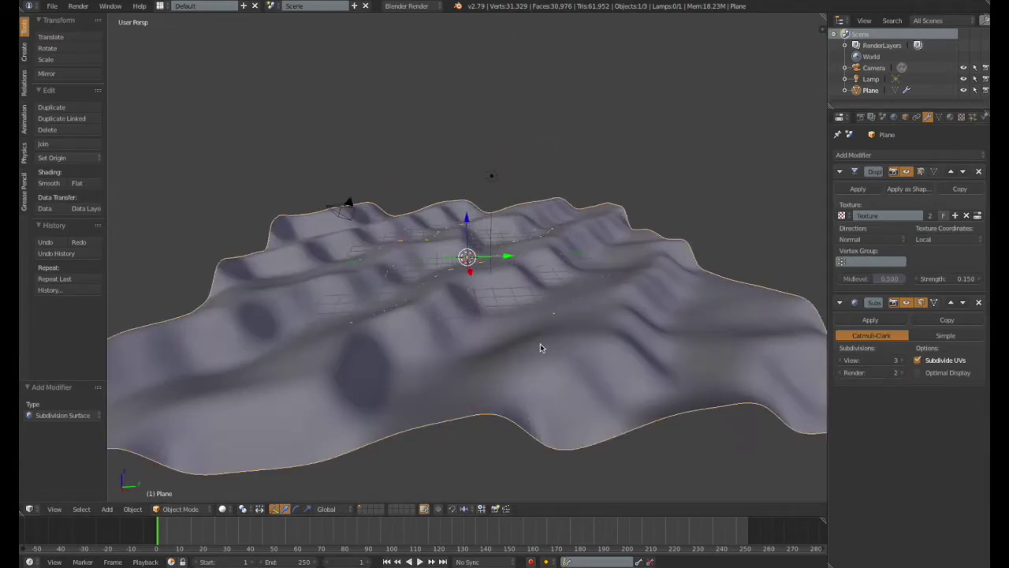
{"action": "left_click", "coordinate": [78, 6]}
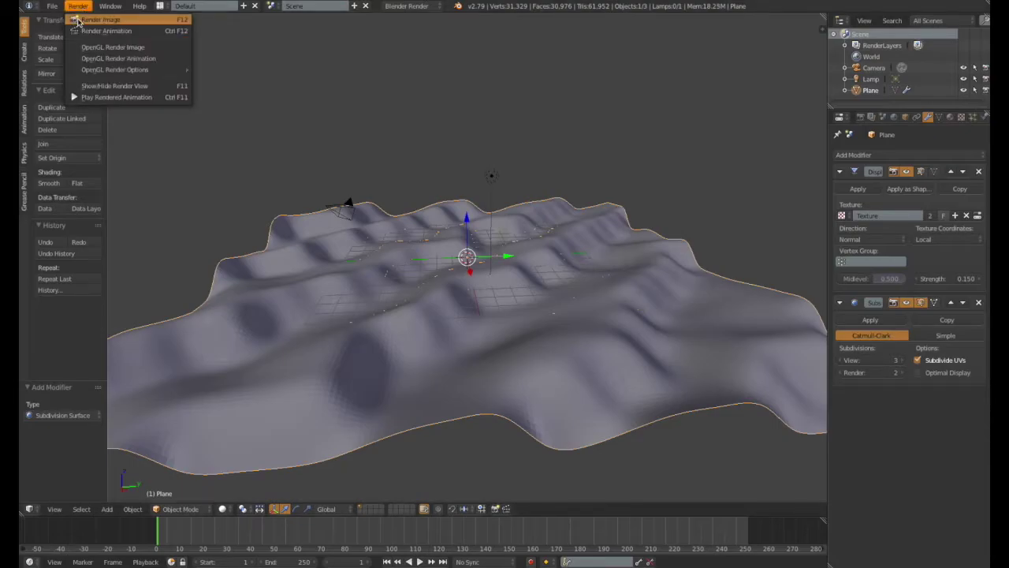
Render a test image of the terrain and return the area to the 3D view
{"action": "left_click", "coordinate": [79, 22]}
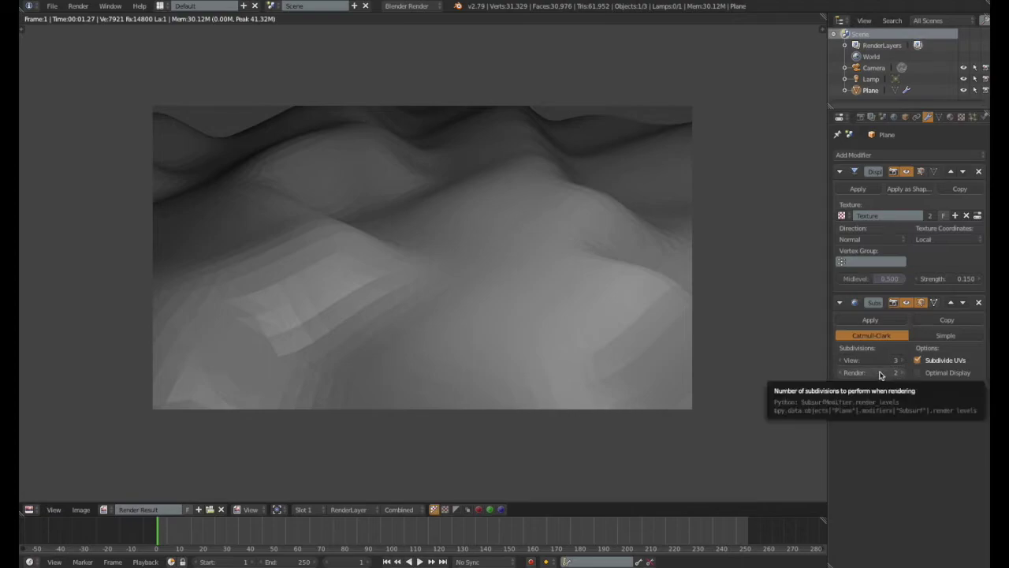
{"action": "left_click", "coordinate": [32, 510]}
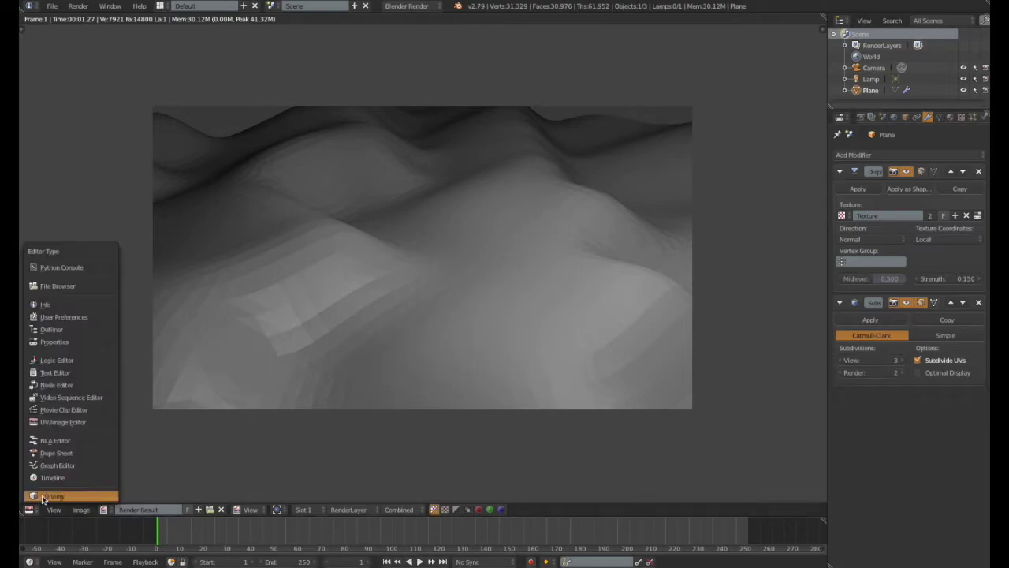
{"action": "left_click", "coordinate": [55, 492]}
{"action": "middle_click_drag", "start_coordinate": [429, 394], "coordinate": [734, 401]}
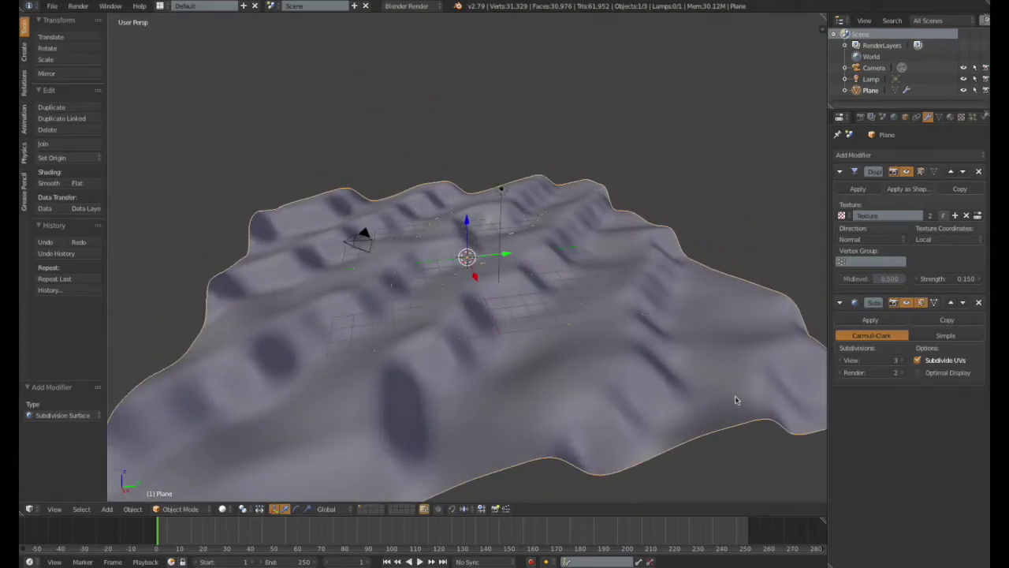
Set the Subdivision Surface render level to 3 and render the terrain again
{"action": "left_click", "coordinate": [844, 360]}
{"action": "left_click", "coordinate": [900, 372]}
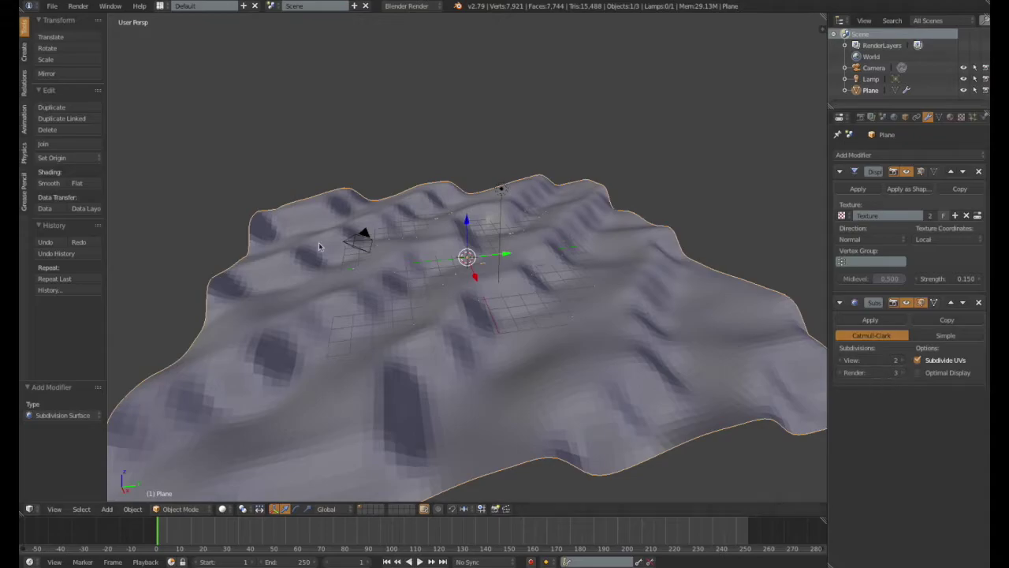
{"action": "left_click", "coordinate": [78, 5]}
{"action": "left_click", "coordinate": [93, 21]}
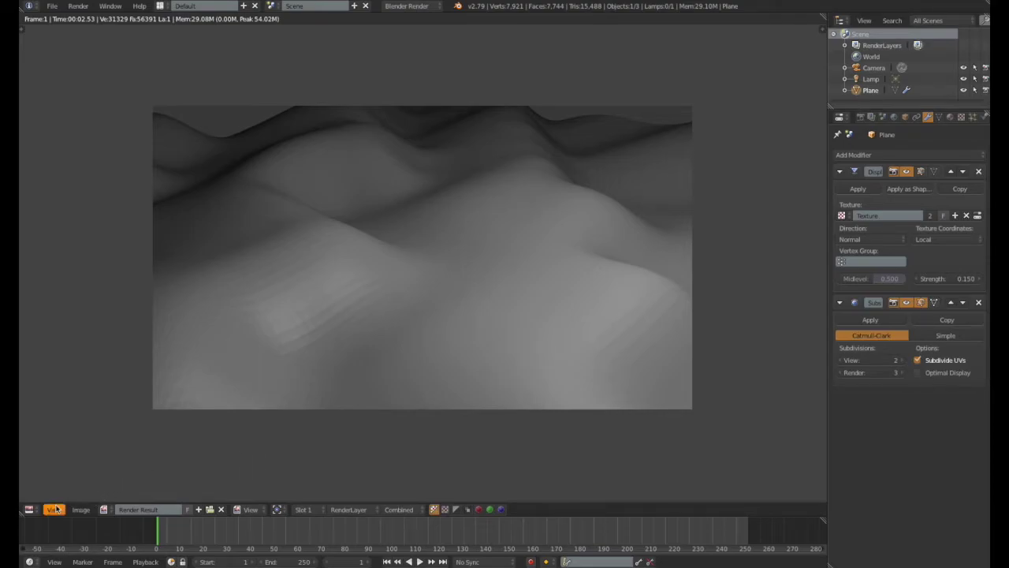
Switch back to the 3D view with viewport subdivisions at 3
{"action": "left_click", "coordinate": [31, 509]}
{"action": "left_click", "coordinate": [47, 499]}
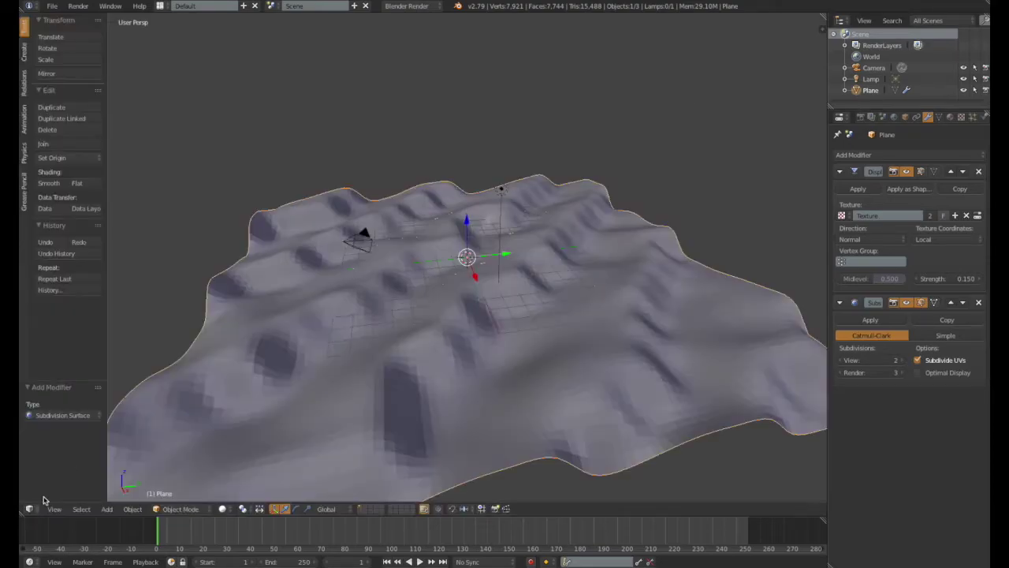
{"action": "left_click", "coordinate": [900, 360]}
{"action": "middle_click_drag", "start_coordinate": [502, 300], "coordinate": [545, 299]}
Create a new Voronoi texture, Texture.001, in the Texture tab
{"action": "left_click", "coordinate": [961, 117]}
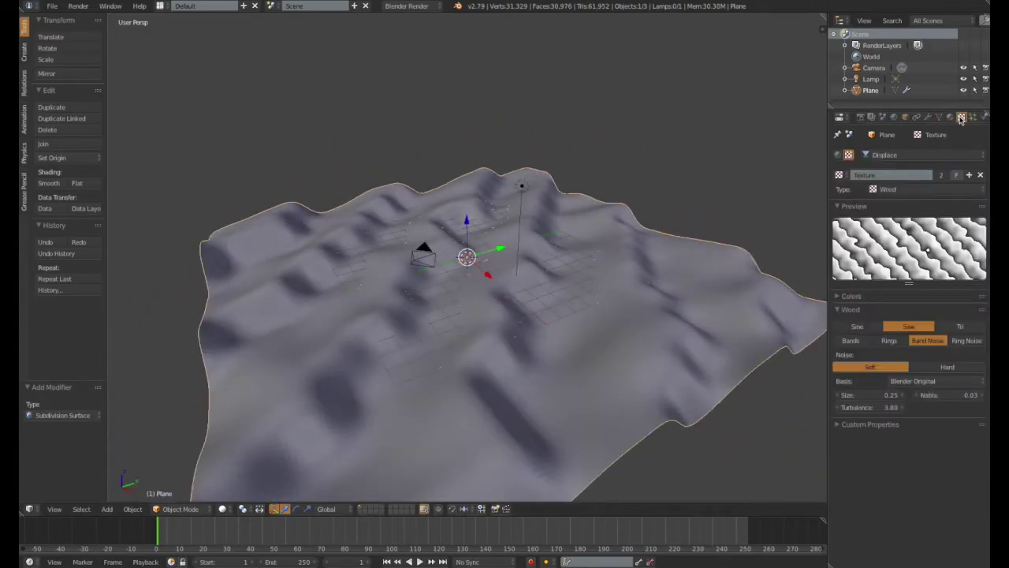
{"action": "left_click", "coordinate": [970, 175]}
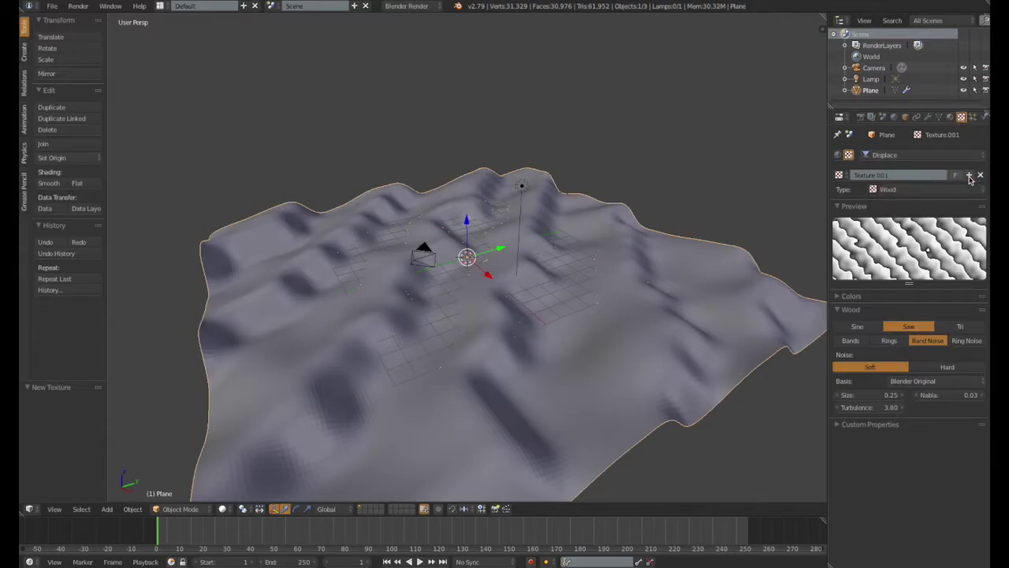
{"action": "left_click", "coordinate": [915, 191]}
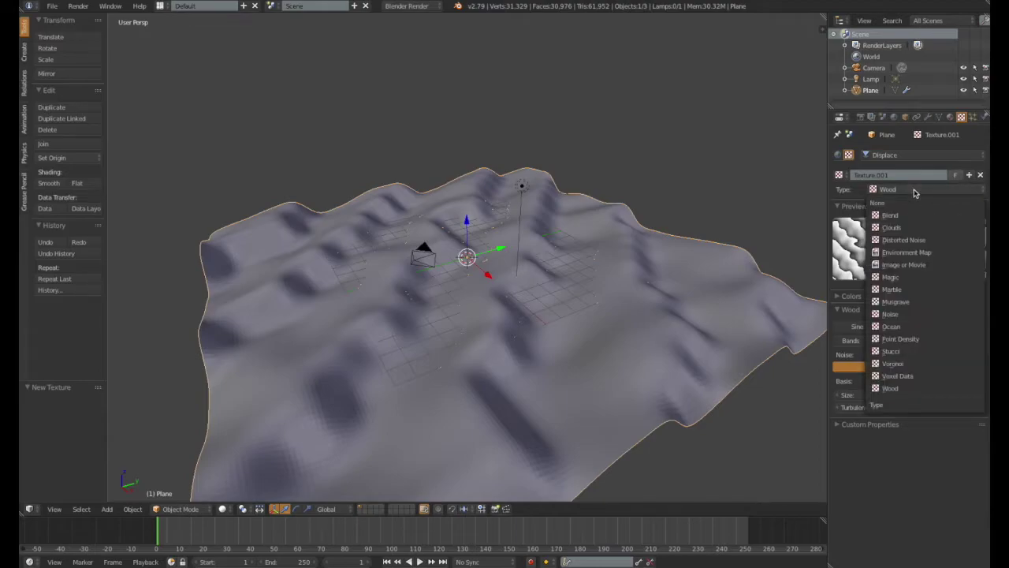
{"action": "left_click", "coordinate": [905, 364]}
{"action": "middle_click_drag", "start_coordinate": [602, 331], "coordinate": [814, 388]}
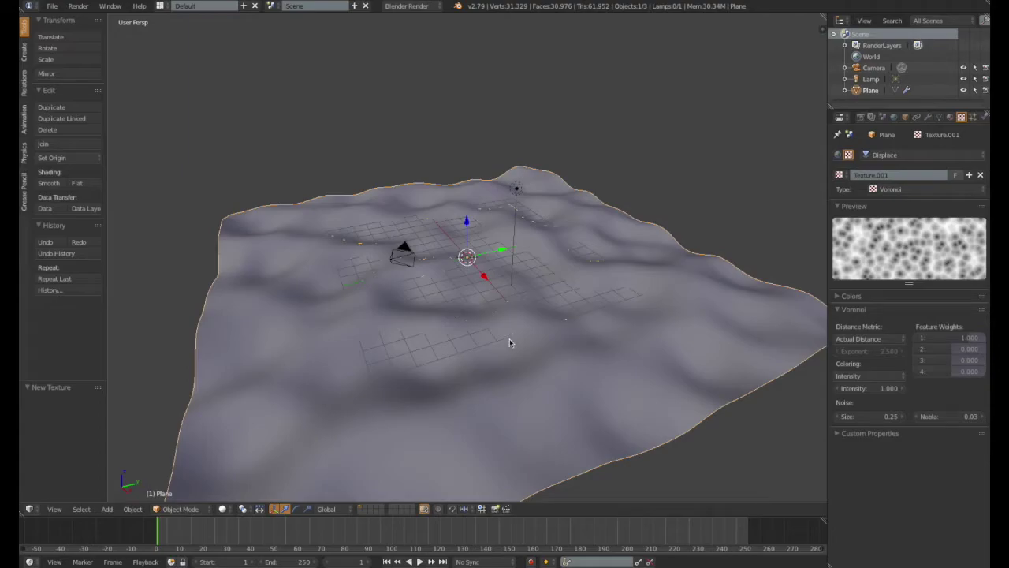
Point the Displace modifier back to the original texture named Texture
{"action": "left_click", "coordinate": [928, 117]}
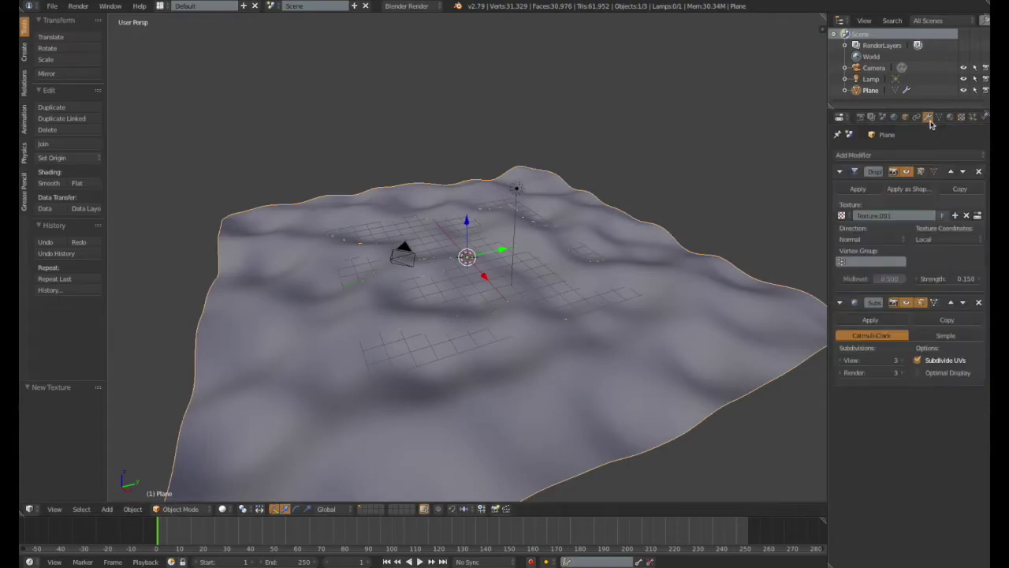
{"action": "left_click", "coordinate": [843, 215]}
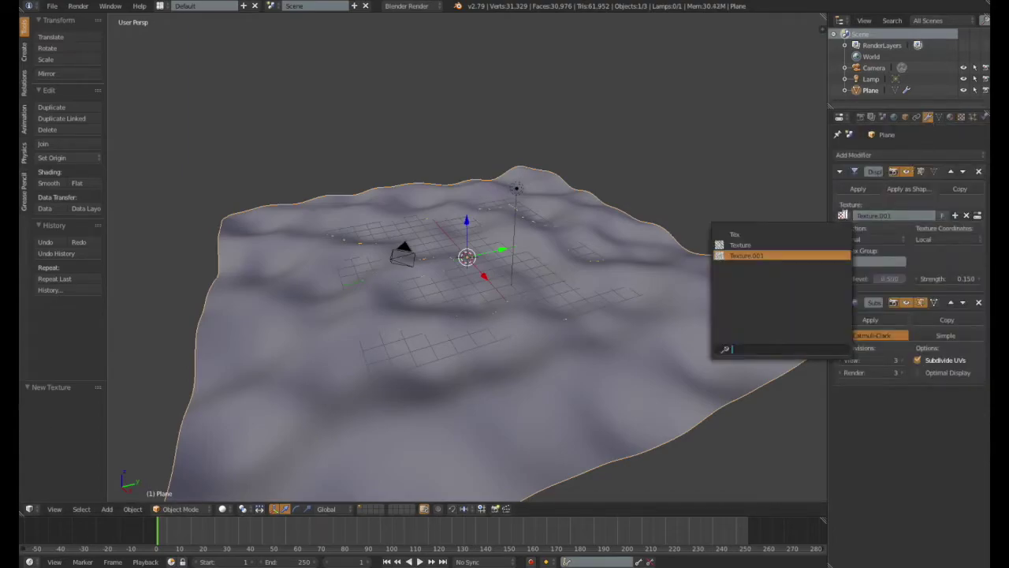
{"action": "left_click", "coordinate": [753, 245]}
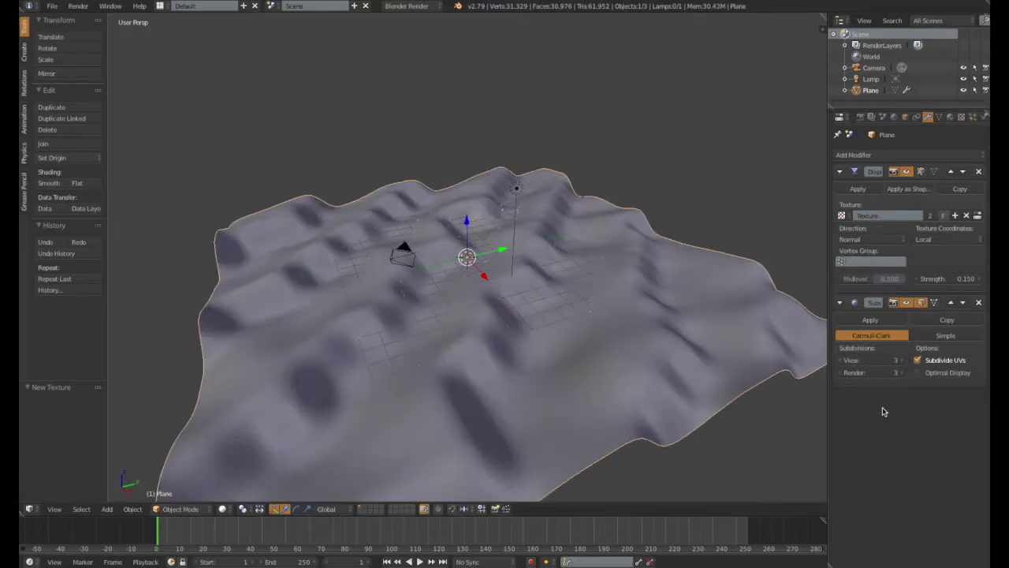
Add another Displace modifier driven by Texture.001
{"action": "left_click", "coordinate": [873, 155]}
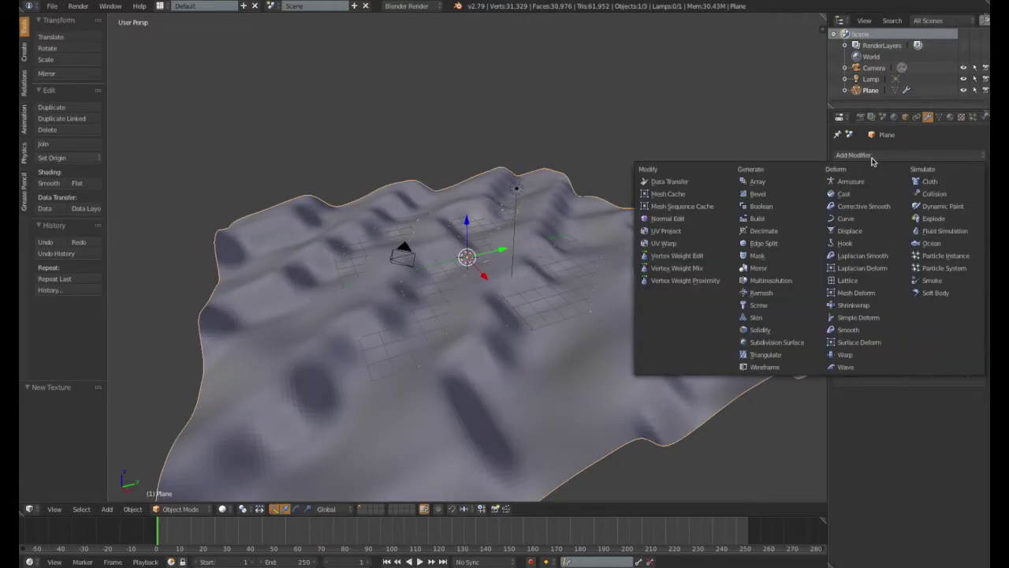
{"action": "left_click", "coordinate": [871, 229]}
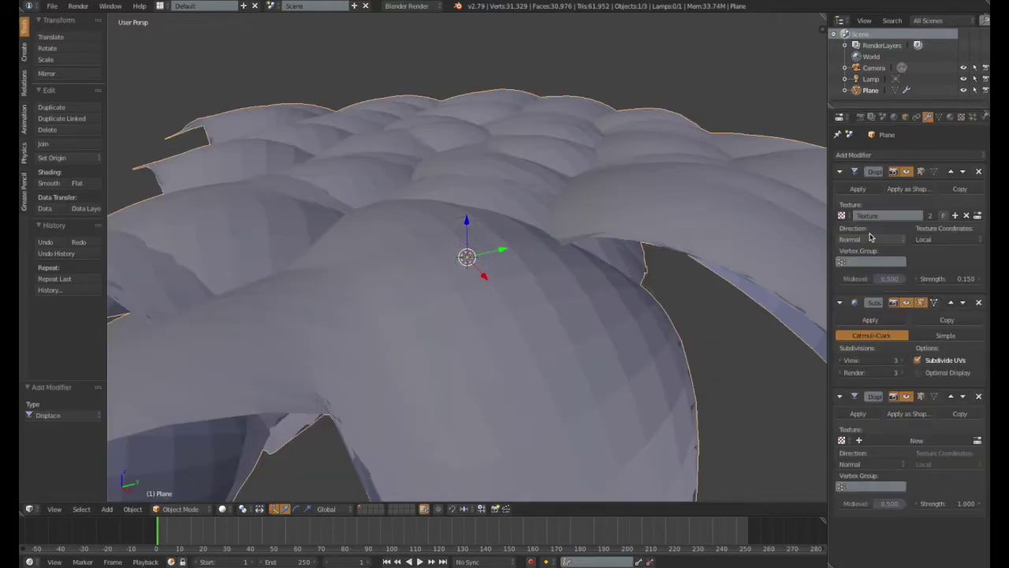
{"action": "left_click", "coordinate": [843, 441]}
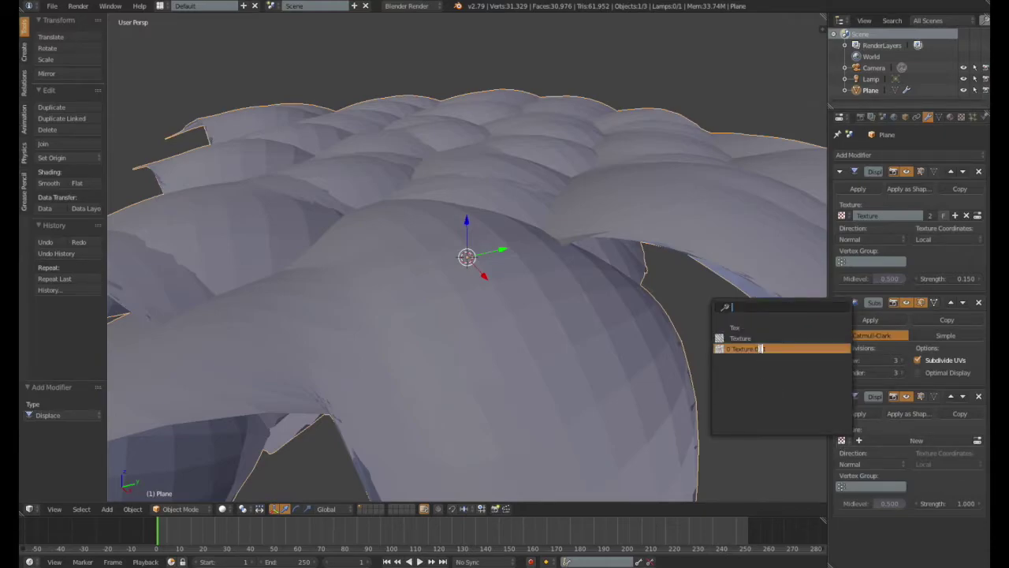
{"action": "left_click", "coordinate": [761, 349]}
{"action": "mouse_move", "coordinate": [636, 401]}
{"action": "middle_mouse_down"}
{"action": "mouse_move", "coordinate": [661, 443]}
{"action": "mouse_move", "coordinate": [686, 447]}
{"action": "mouse_move", "coordinate": [733, 372]}
{"action": "mouse_move", "coordinate": [623, 415]}
{"action": "middle_mouse_up"}
Set the new Displace modifier's strength to 0.006
{"action": "left_click", "coordinate": [958, 505]}
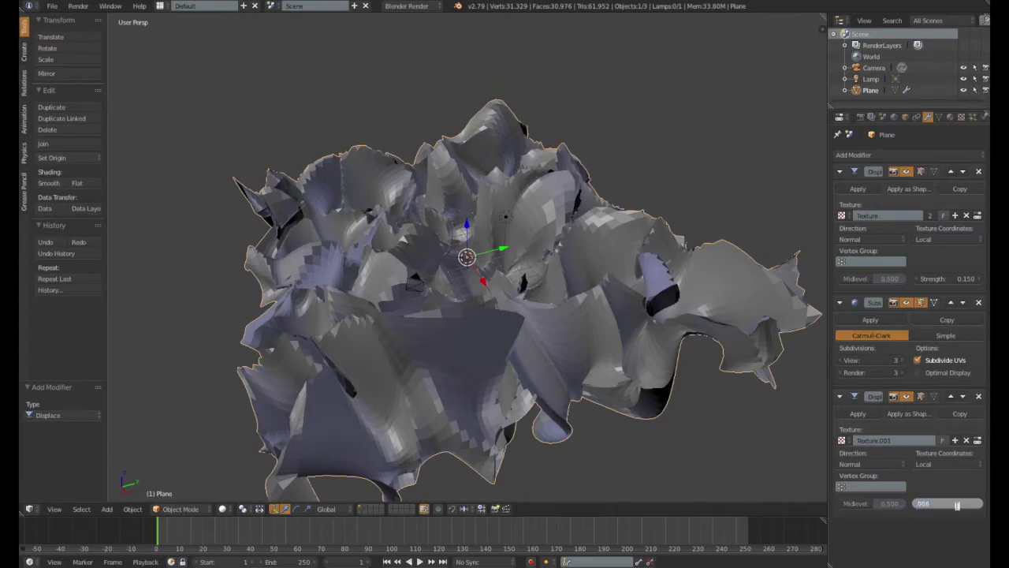
{"action": "key", "text": "Return"}
{"action": "scroll", "coordinate": [672, 372], "scroll_direction": "up", "scroll_amount": 4}
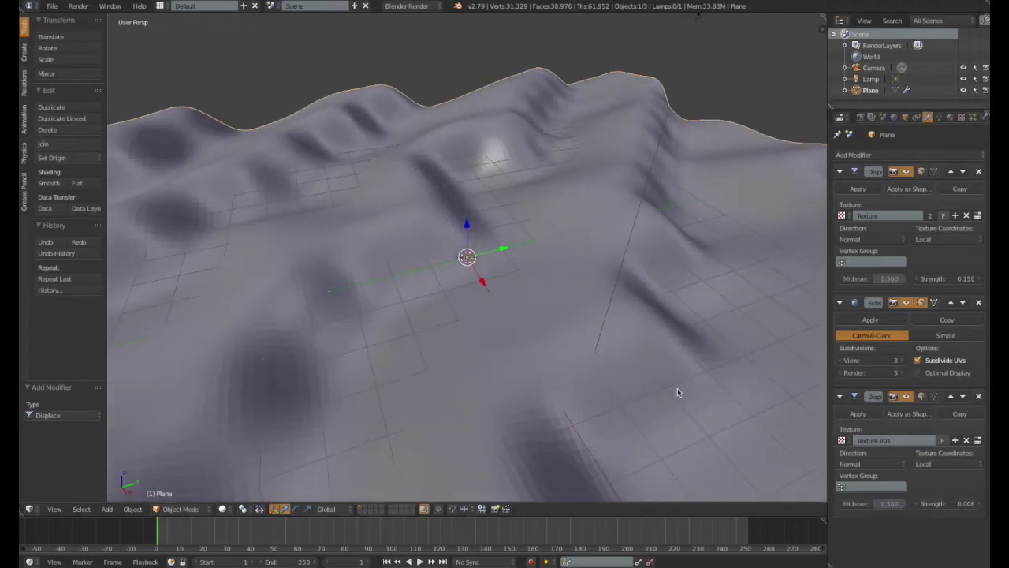
{"action": "middle_click_drag", "start_coordinate": [678, 392], "coordinate": [606, 351]}
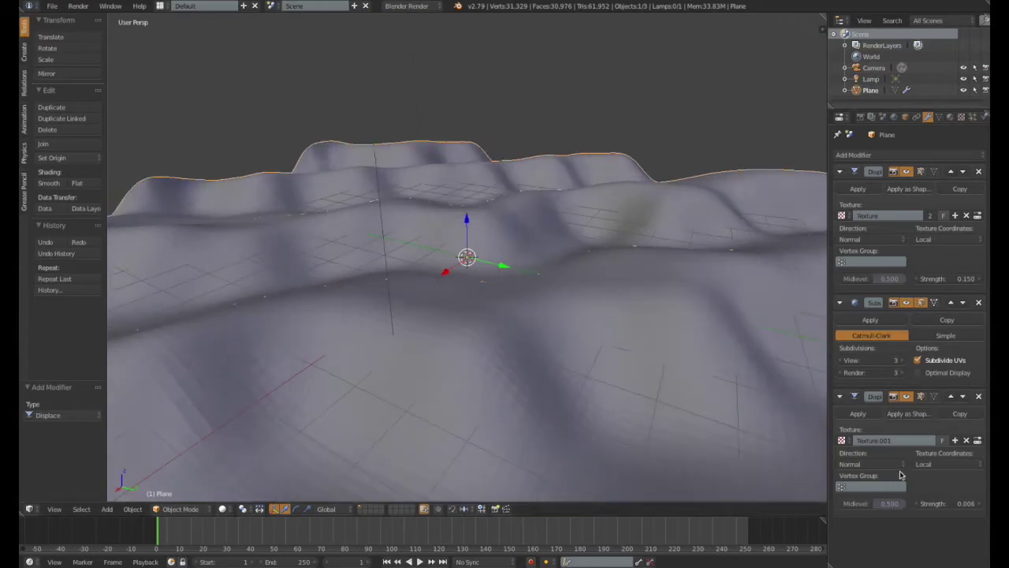
Toggle the new Displace modifier's viewport visibility on and off to compare its effect
{"action": "left_click", "coordinate": [907, 396]}
{"action": "left_click", "coordinate": [907, 397]}
{"action": "left_click", "coordinate": [906, 397]}
{"action": "left_click", "coordinate": [907, 397]}
{"action": "left_click", "coordinate": [907, 397]}
{"action": "left_click", "coordinate": [907, 396]}
{"action": "left_click", "coordinate": [906, 397]}
{"action": "left_click", "coordinate": [907, 397]}
{"action": "left_click", "coordinate": [907, 397]}
{"action": "left_click", "coordinate": [906, 397]}
{"action": "left_click", "coordinate": [906, 396]}
{"action": "scroll", "coordinate": [466, 395], "scroll_direction": "down", "scroll_amount": 6}
{"action": "middle_click_drag", "start_coordinate": [476, 404], "coordinate": [514, 405]}
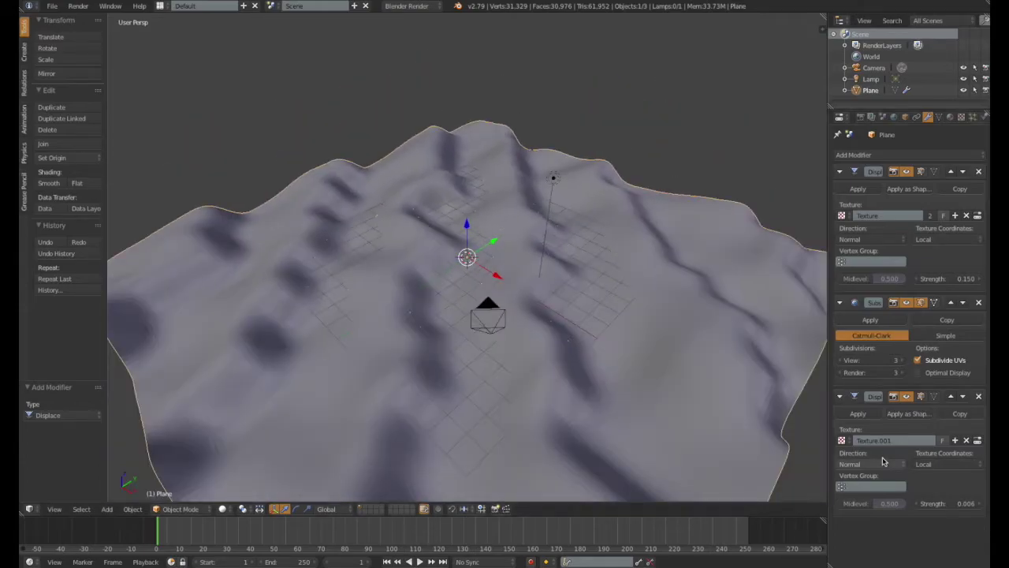
Collapse the three modifier panels and show the texture settings
{"action": "left_click", "coordinate": [841, 303]}
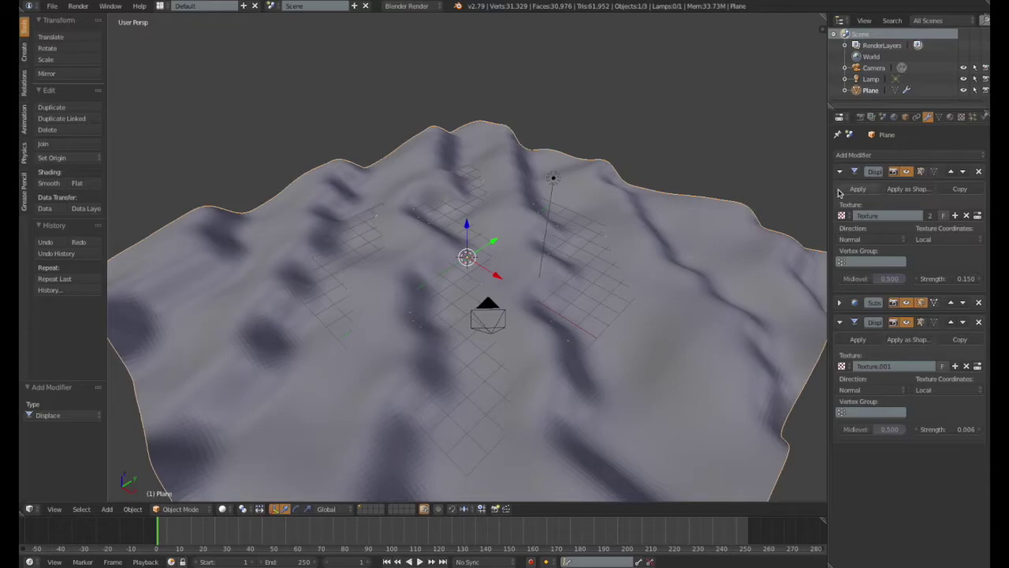
{"action": "left_click", "coordinate": [840, 171]}
{"action": "left_click", "coordinate": [838, 211]}
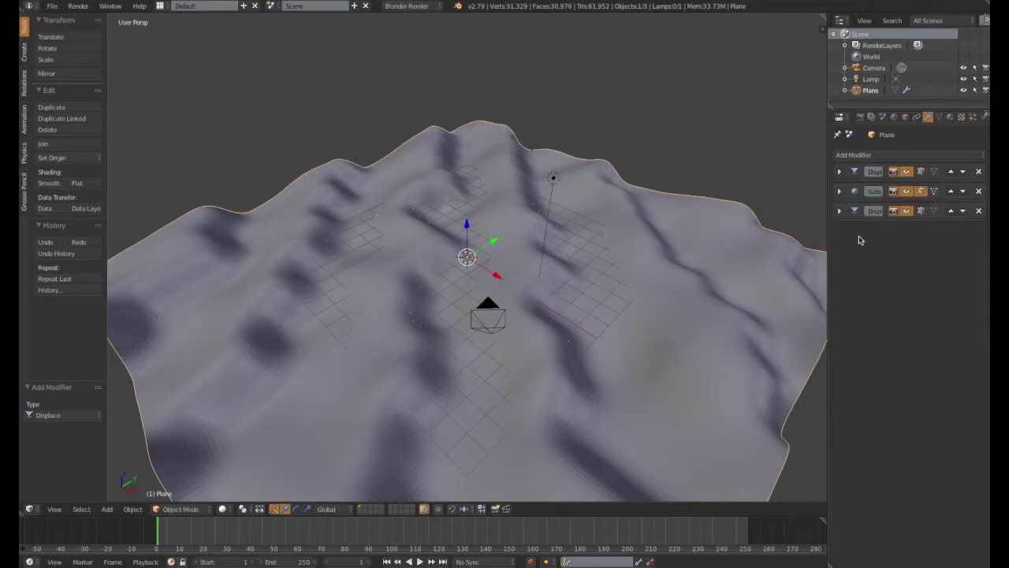
{"action": "left_click", "coordinate": [961, 116]}
{"action": "middle_click_drag", "start_coordinate": [785, 276], "coordinate": [733, 285]}
Select Texture.001 and set its Voronoi size to 0.06, then 0.03
{"action": "left_click", "coordinate": [839, 174]}
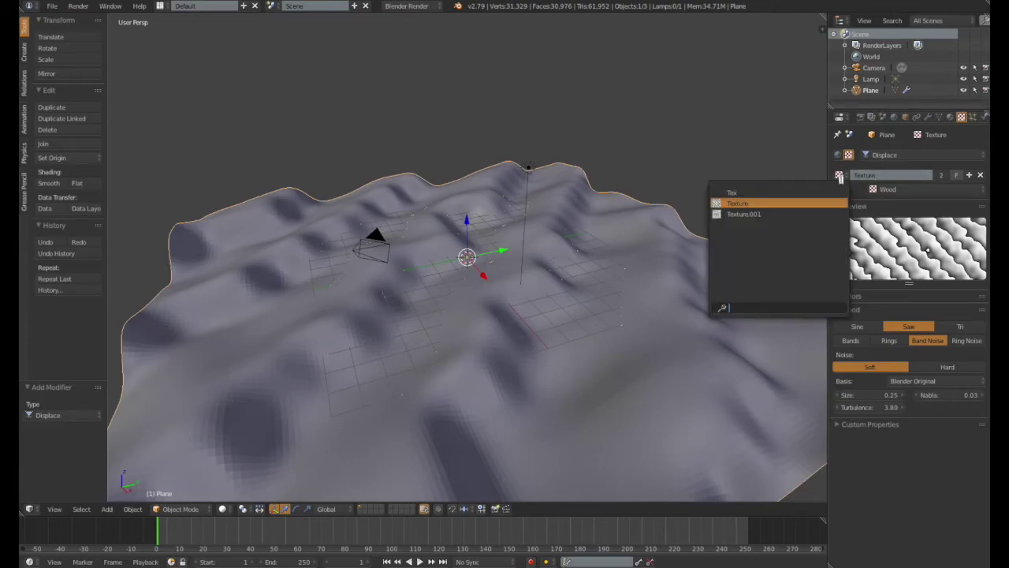
{"action": "left_click", "coordinate": [787, 216]}
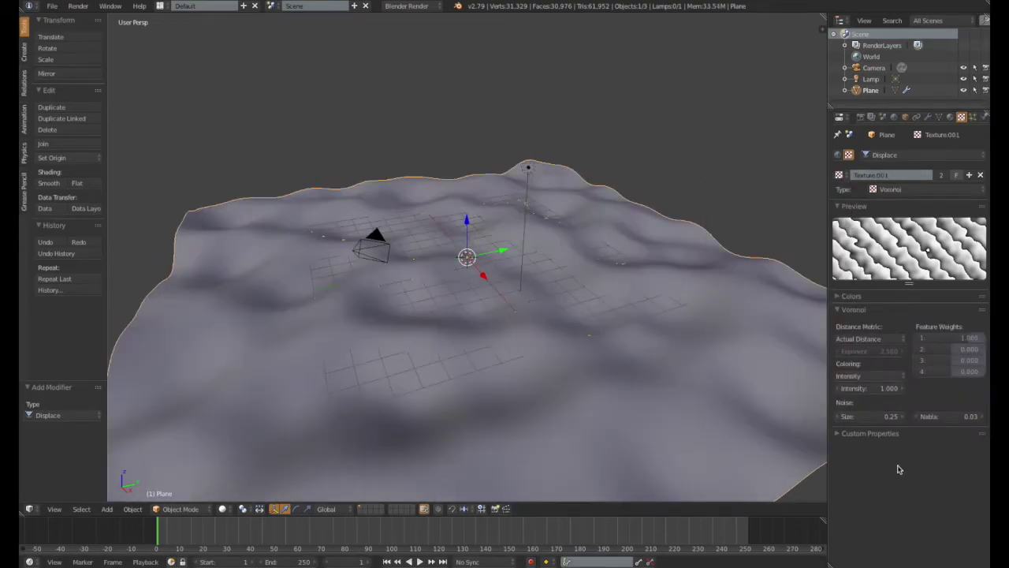
{"action": "left_click", "coordinate": [878, 417]}
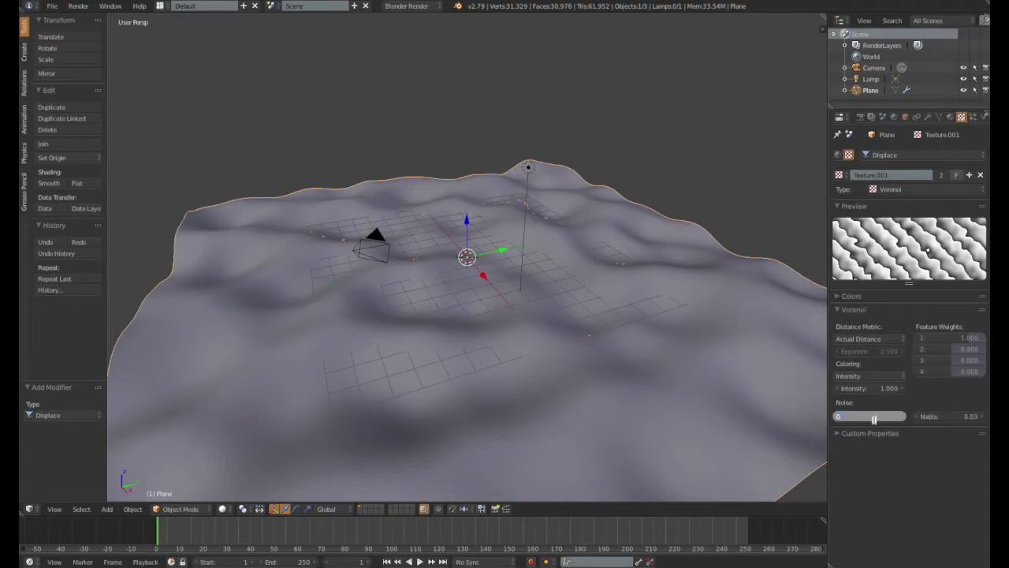
{"action": "key", "text": "Return"}
{"action": "left_click", "coordinate": [869, 418]}
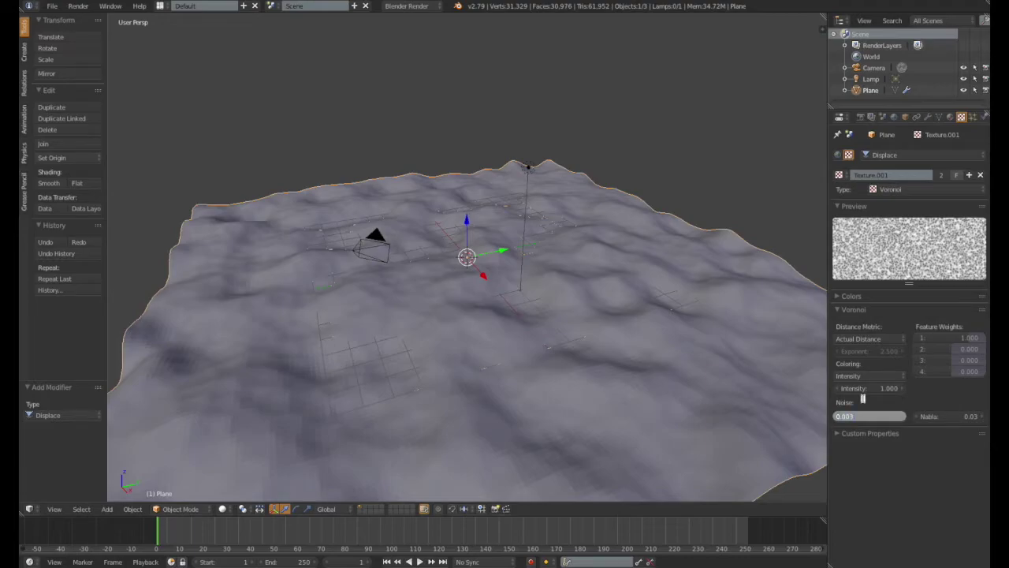
{"action": "key", "text": "Return"}
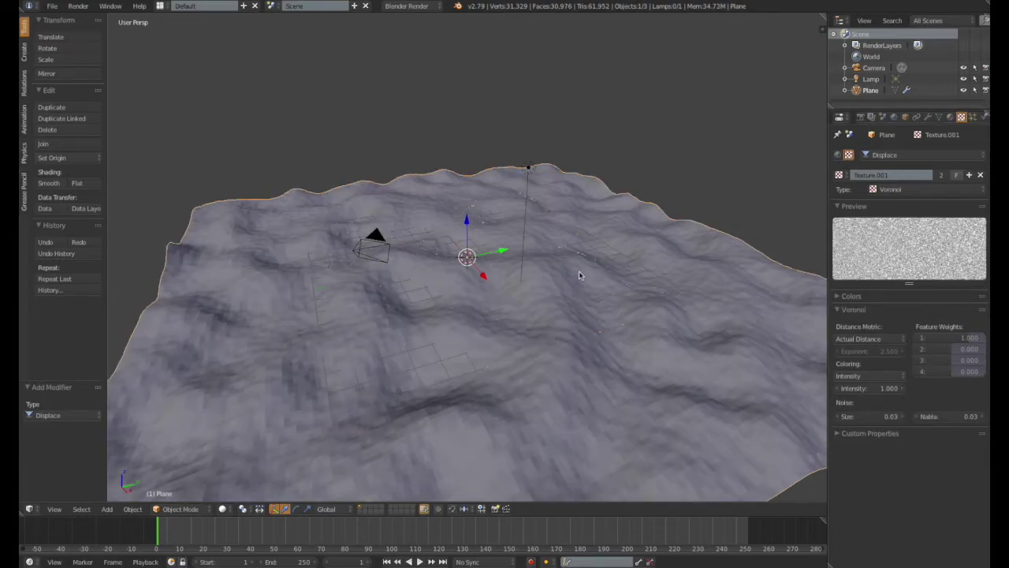
{"action": "middle_click_drag", "start_coordinate": [579, 270], "coordinate": [623, 277]}
Set the first Displace modifier's texture back to Texture and collapse its panel
{"action": "left_click", "coordinate": [927, 118]}
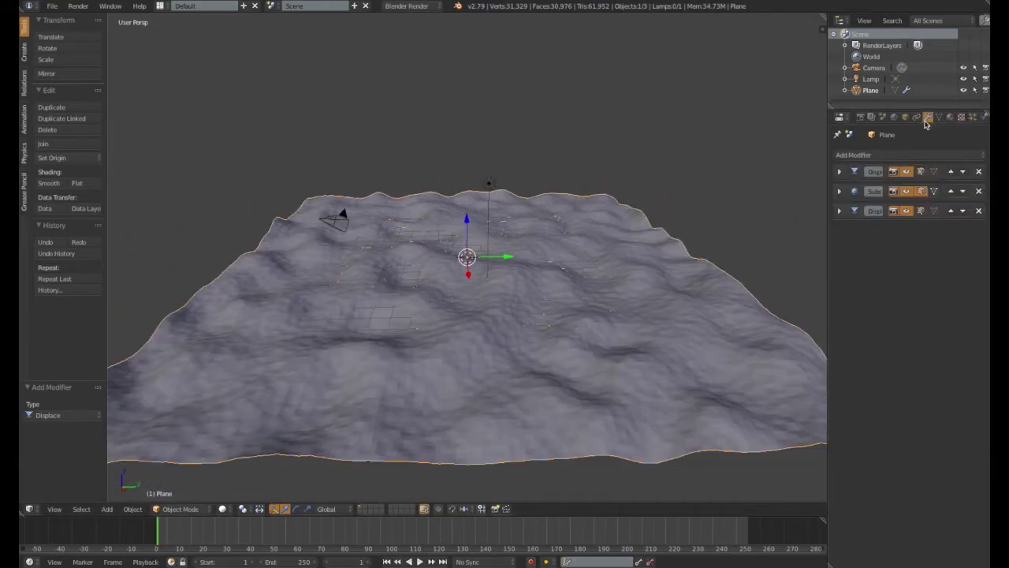
{"action": "left_click", "coordinate": [840, 171]}
{"action": "left_click", "coordinate": [842, 216]}
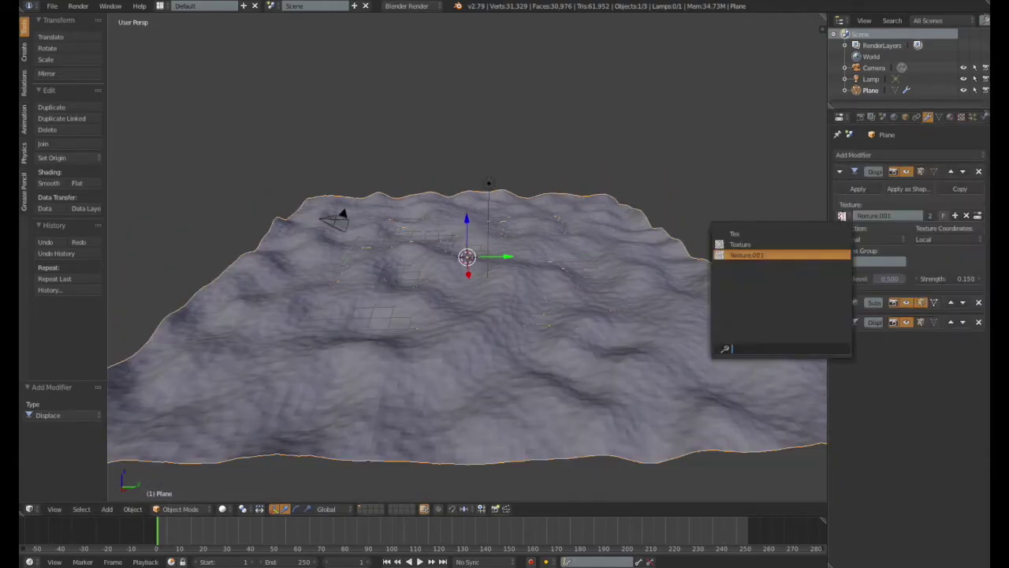
{"action": "left_click", "coordinate": [740, 245]}
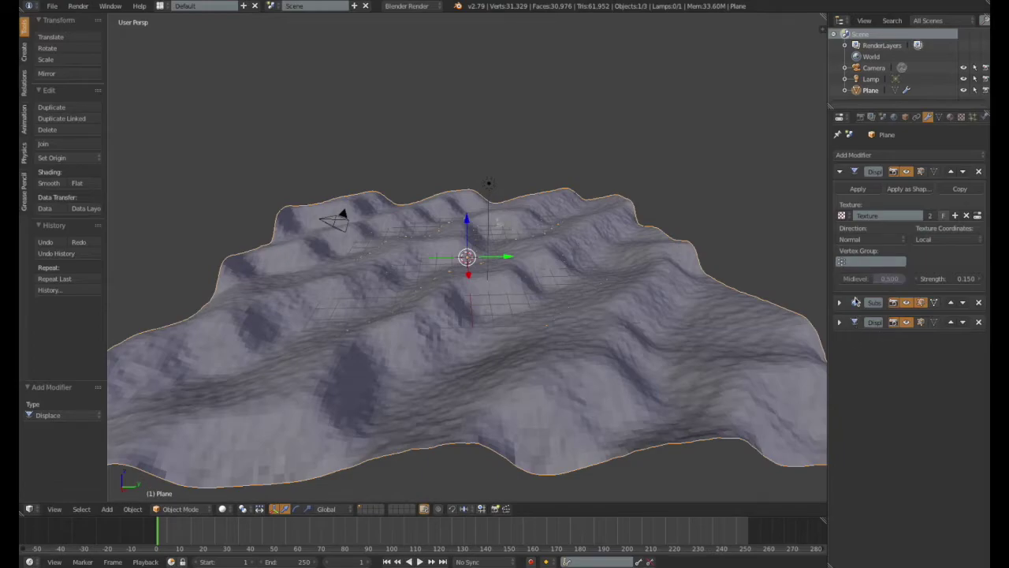
{"action": "left_click", "coordinate": [840, 172]}
Toggle the fine Texture.001 displacement's visibility to compare, leaving all three modifiers active
{"action": "left_click", "coordinate": [840, 212]}
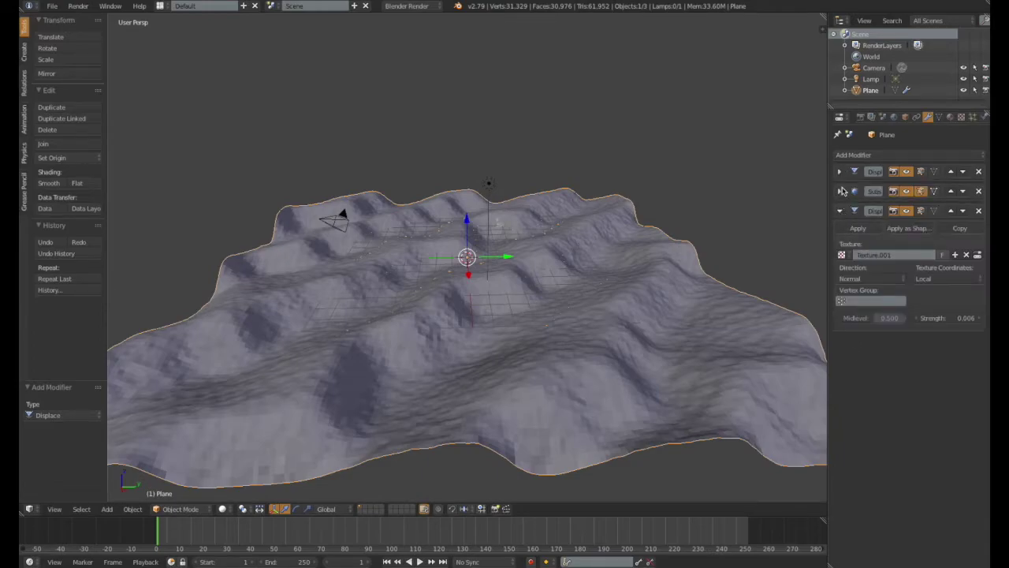
{"action": "left_click", "coordinate": [840, 211]}
{"action": "middle_click_drag", "start_coordinate": [670, 331], "coordinate": [646, 332]}
{"action": "left_click", "coordinate": [906, 211]}
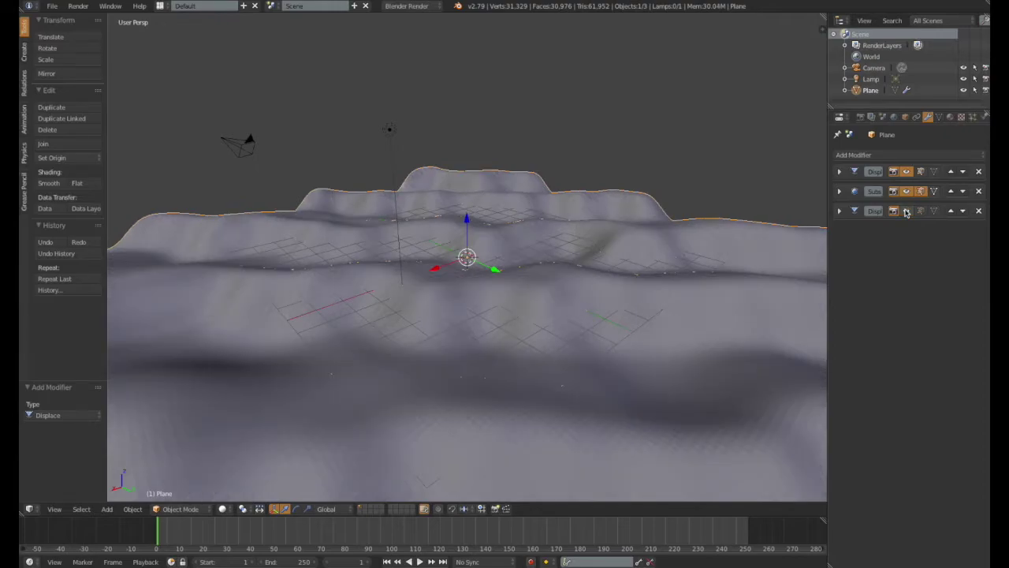
{"action": "left_click", "coordinate": [906, 212]}
{"action": "left_click", "coordinate": [906, 211]}
{"action": "middle_click_drag", "start_coordinate": [820, 305], "coordinate": [716, 360]}
{"action": "scroll", "coordinate": [648, 318], "scroll_direction": "down", "scroll_amount": 1}
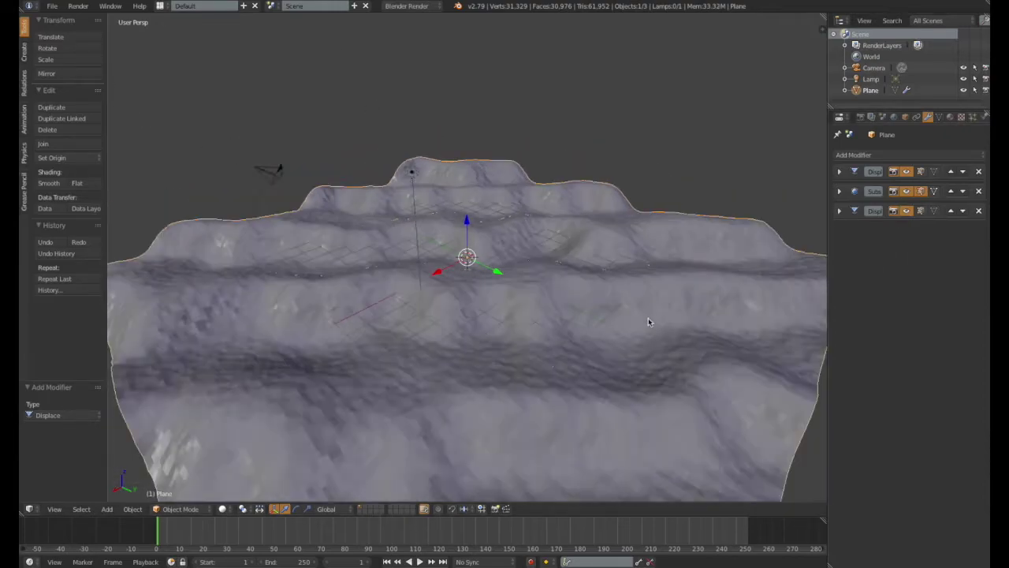
{"action": "middle_click_drag", "start_coordinate": [648, 318], "coordinate": [691, 346]}
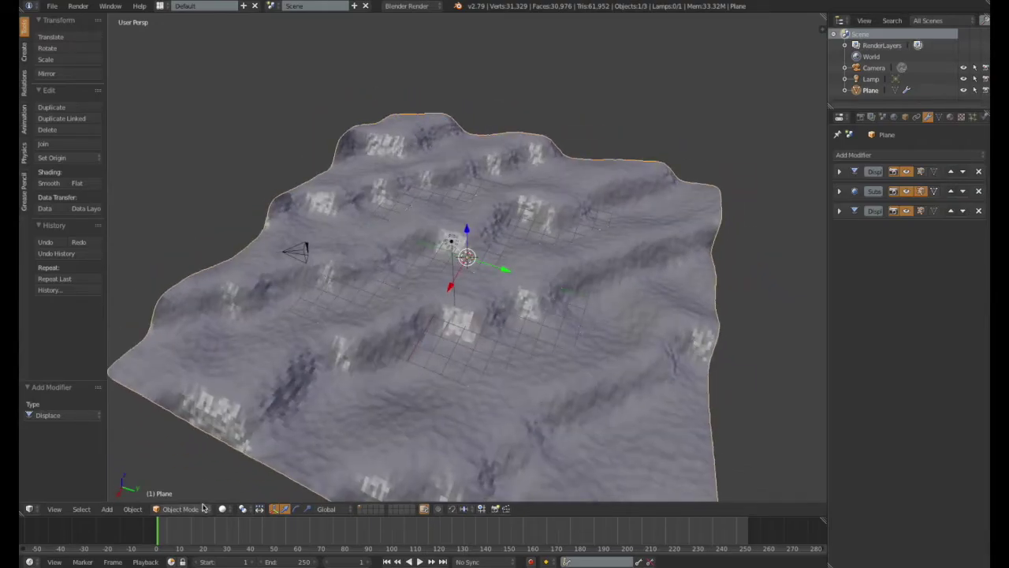
Apply Shading: Smooth to the terrain from the Tool Shelf and inspect the dunes
{"action": "left_click", "coordinate": [49, 184]}
{"action": "mouse_move", "coordinate": [498, 339]}
{"action": "middle_mouse_down"}
{"action": "mouse_move", "coordinate": [486, 321]}
{"action": "mouse_move", "coordinate": [439, 310]}
{"action": "mouse_move", "coordinate": [386, 346]}
{"action": "mouse_move", "coordinate": [453, 352]}
{"action": "mouse_move", "coordinate": [479, 324]}
{"action": "mouse_move", "coordinate": [499, 334]}
{"action": "mouse_move", "coordinate": [586, 317]}
{"action": "mouse_move", "coordinate": [565, 293]}
{"action": "mouse_move", "coordinate": [471, 300]}
{"action": "mouse_move", "coordinate": [444, 307]}
{"action": "mouse_move", "coordinate": [457, 333]}
{"action": "mouse_move", "coordinate": [375, 360]}
{"action": "mouse_move", "coordinate": [489, 387]}
{"action": "mouse_move", "coordinate": [568, 339]}
{"action": "middle_mouse_up"}
{"action": "scroll", "coordinate": [481, 327], "scroll_direction": "up", "scroll_amount": 2}
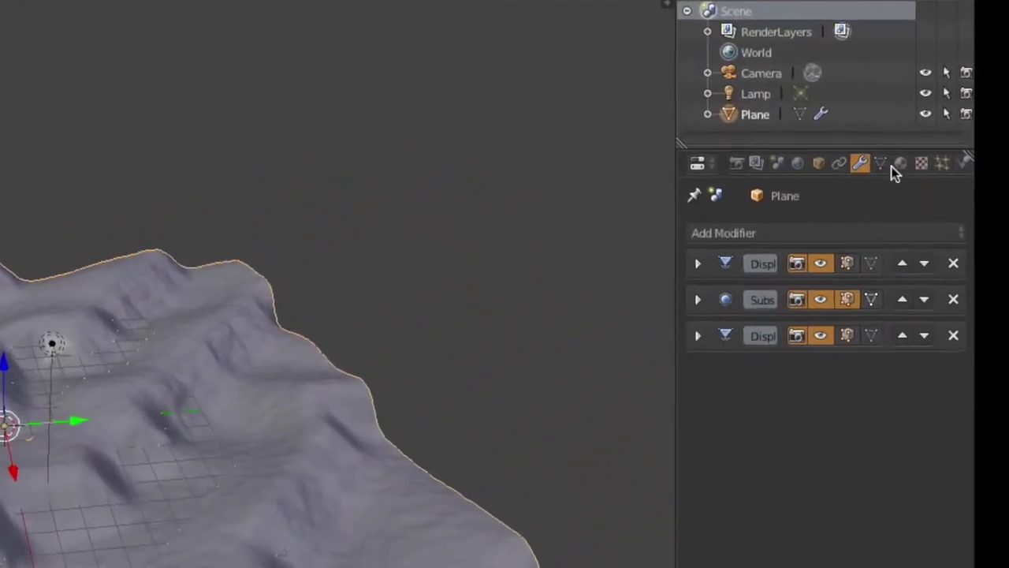
Give the terrain a new material with sandy tan diffuse colour and specular intensity 0
{"action": "left_click", "coordinate": [942, 124]}
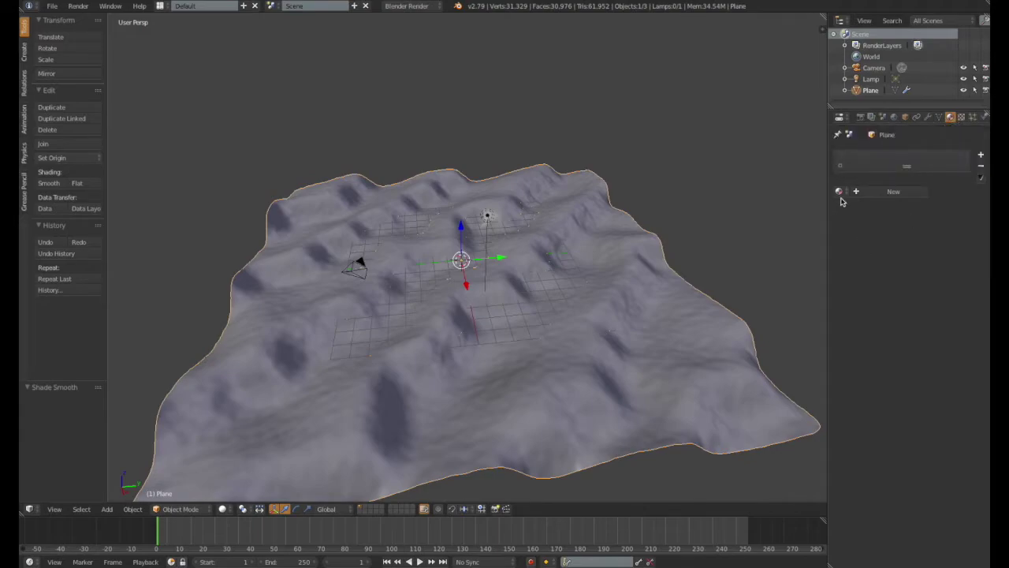
{"action": "left_click", "coordinate": [899, 193]}
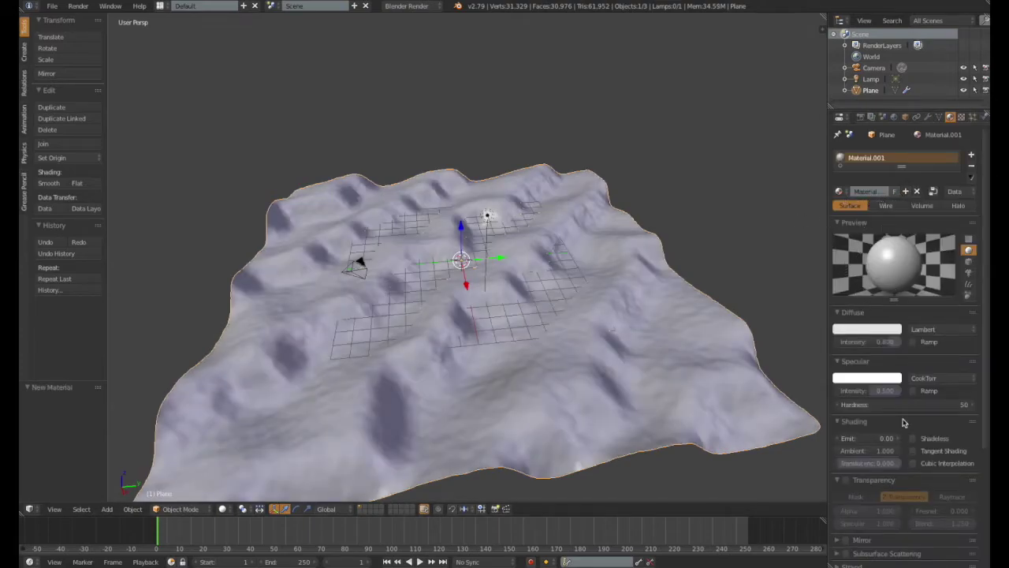
{"action": "left_click", "coordinate": [862, 331]}
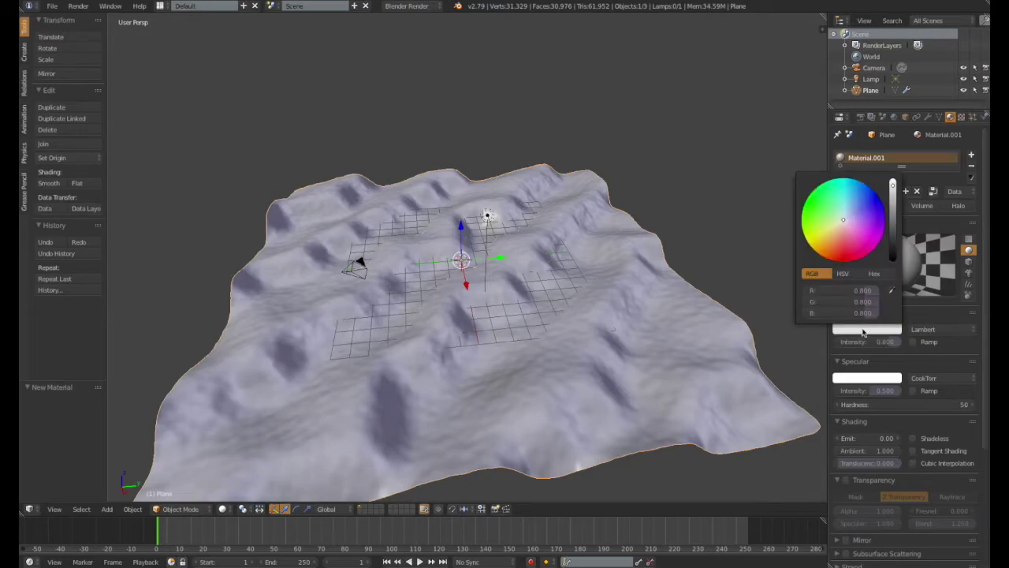
{"action": "left_click", "coordinate": [841, 222]}
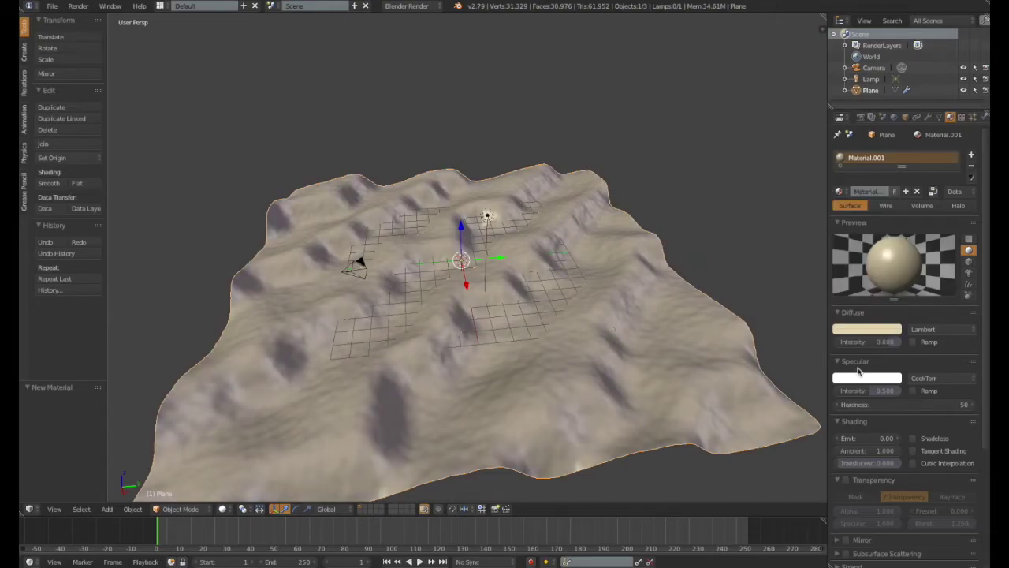
{"action": "middle_click_drag", "start_coordinate": [552, 410], "coordinate": [601, 385]}
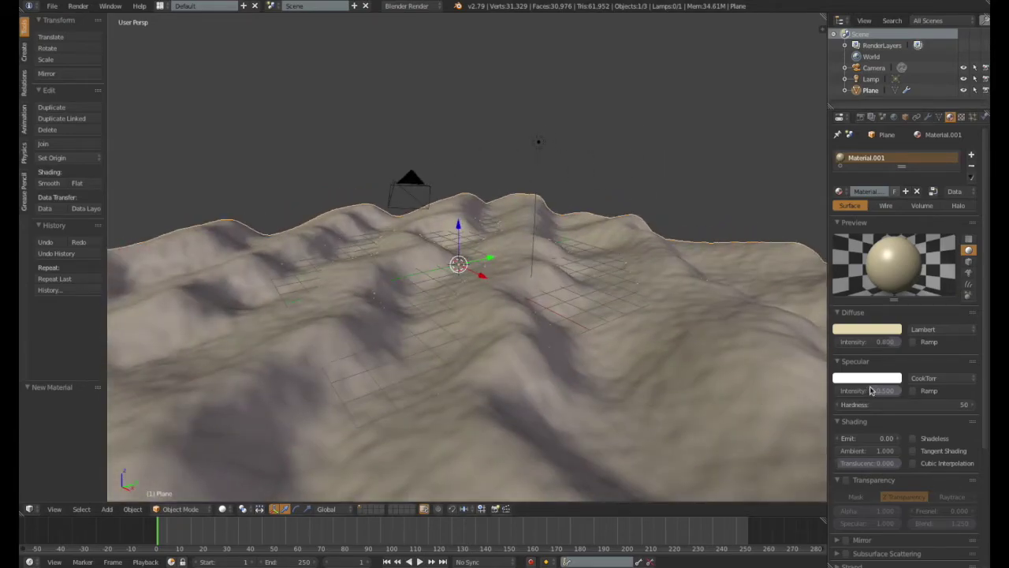
{"action": "mouse_move", "coordinate": [871, 391]}
{"action": "left_mouse_down"}
{"action": "mouse_move", "coordinate": [891, 390]}
{"action": "mouse_move", "coordinate": [836, 391]}
{"action": "left_mouse_up"}
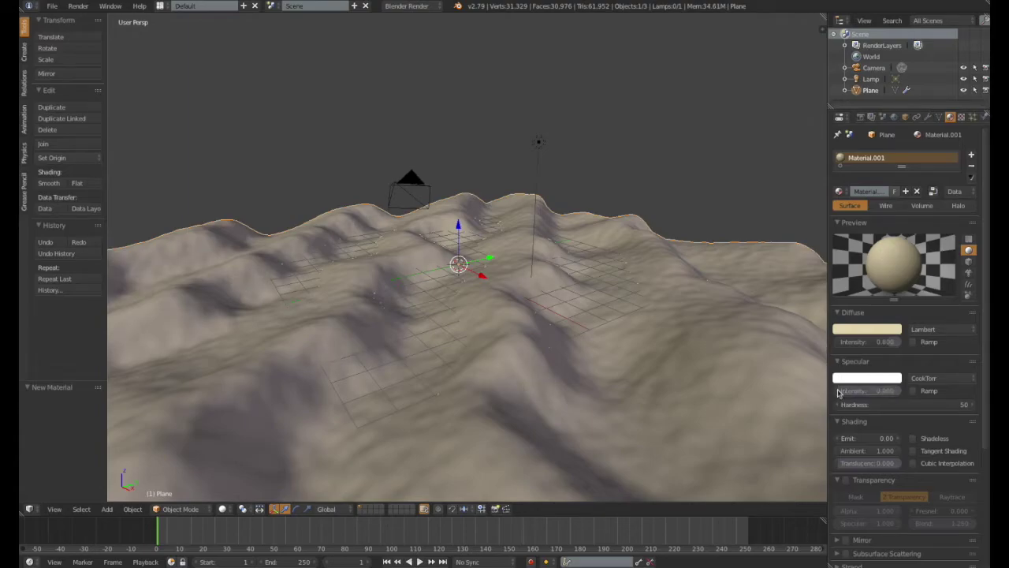
{"action": "middle_click_drag", "start_coordinate": [462, 403], "coordinate": [682, 395]}
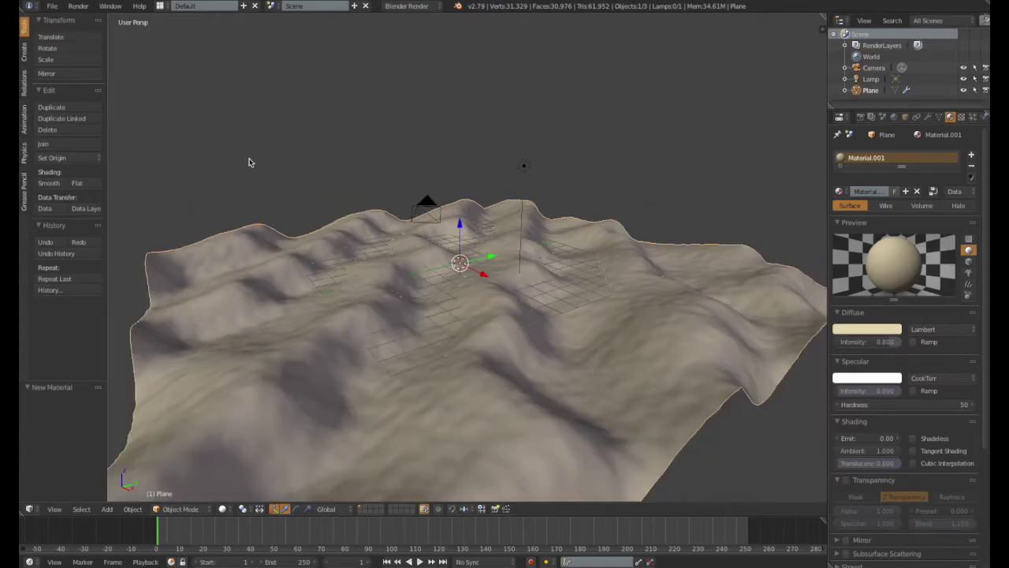
Render the camera view of the terrain, then return the area to the 3D view
{"action": "left_click", "coordinate": [79, 7]}
{"action": "left_click", "coordinate": [103, 30]}
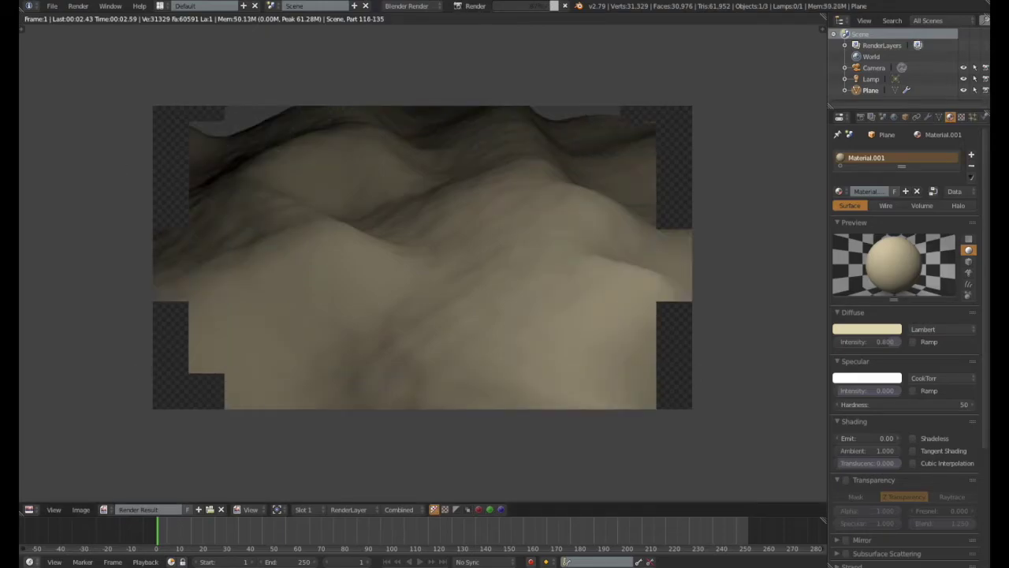
{"action": "left_click", "coordinate": [29, 510]}
{"action": "left_click", "coordinate": [40, 497]}
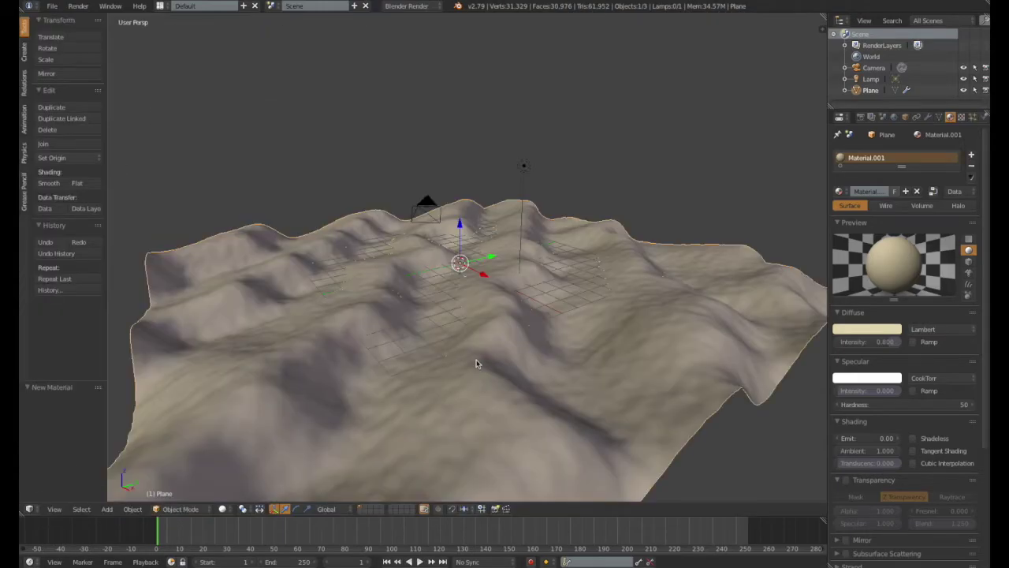
{"action": "middle_click_drag", "start_coordinate": [475, 364], "coordinate": [456, 200]}
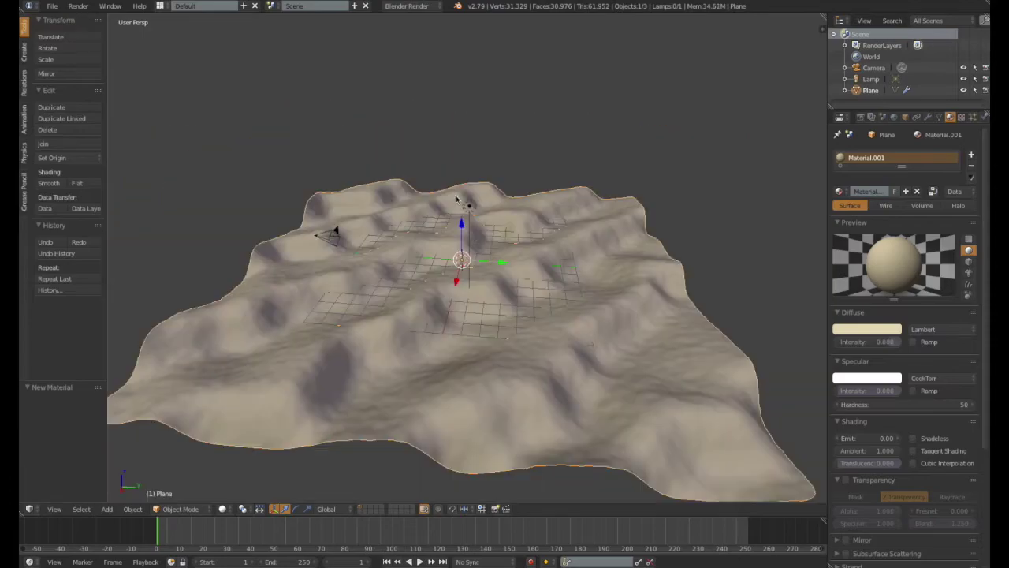
Duplicate the point lamp, keeping the copy Lamp.001 at the original position
{"action": "right_click", "coordinate": [470, 207]}
{"action": "mouse_move", "coordinate": [672, 278]}
{"action": "middle_mouse_down"}
{"action": "mouse_move", "coordinate": [662, 284]}
{"action": "mouse_move", "coordinate": [688, 268]}
{"action": "middle_mouse_up"}
{"action": "left_click", "coordinate": [58, 110]}
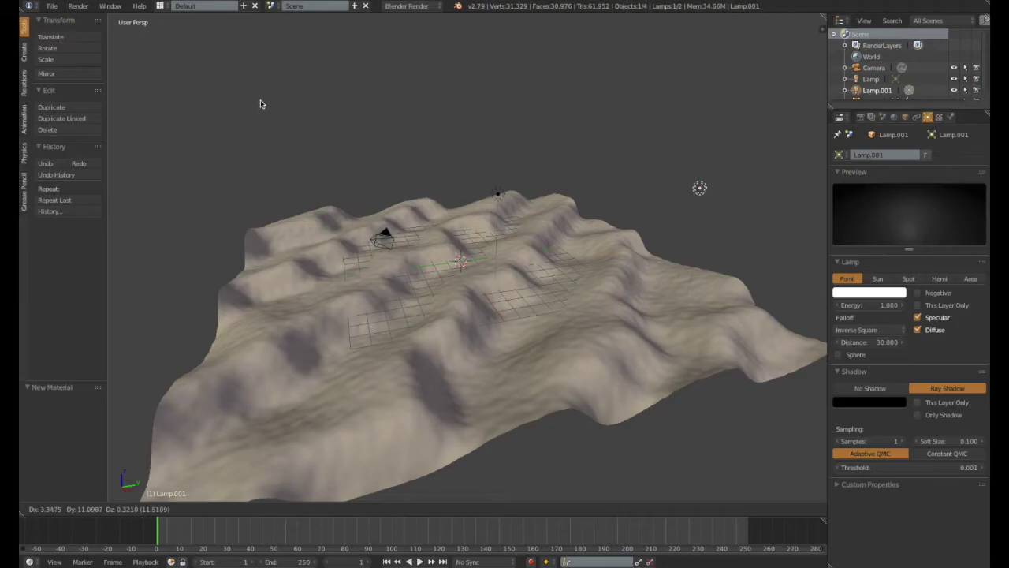
{"action": "key", "text": "Escape"}
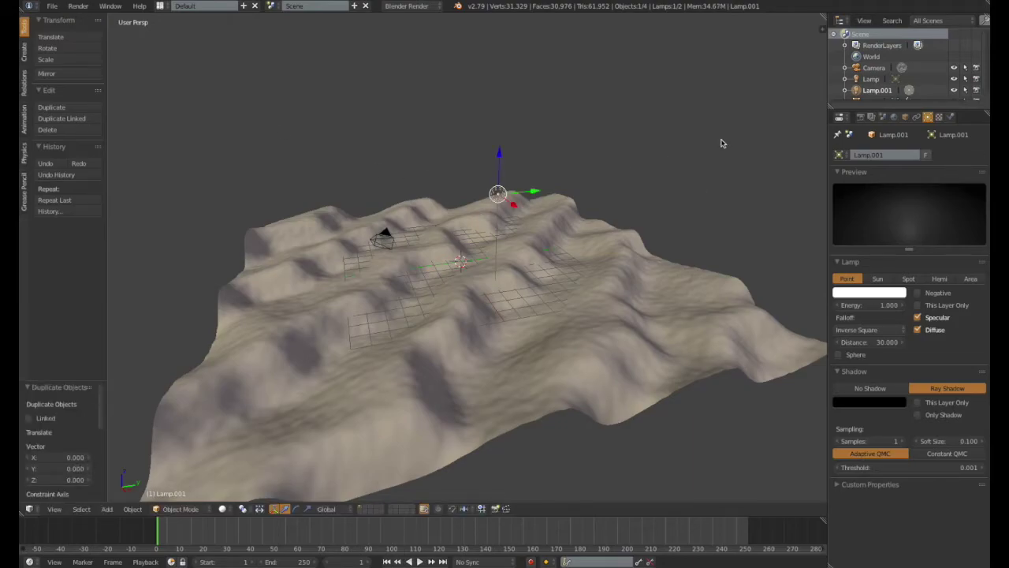
Select the original Lamp, then Lamp.001 again in the Outliner
{"action": "left_click", "coordinate": [874, 80]}
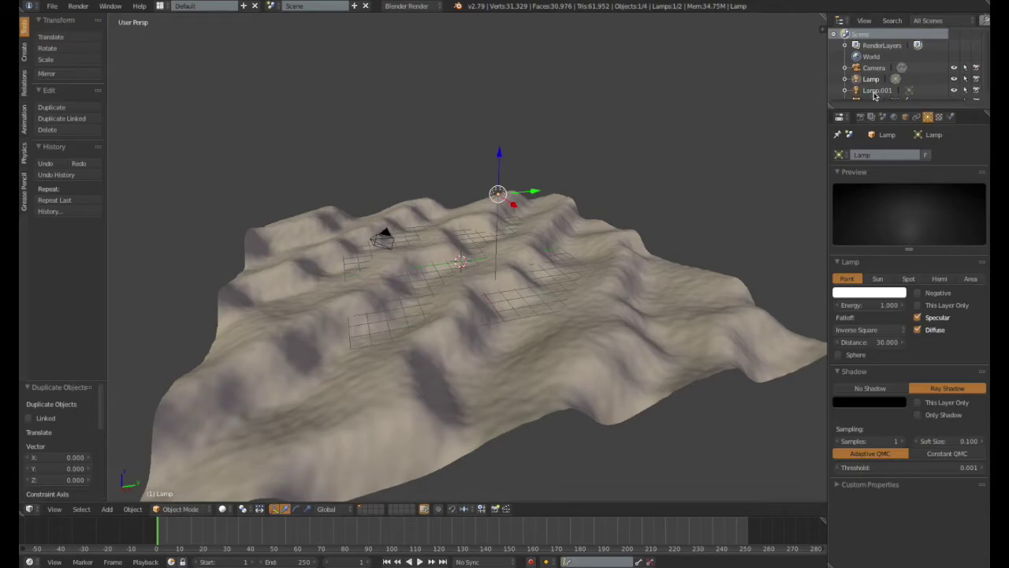
{"action": "left_click", "coordinate": [876, 91]}
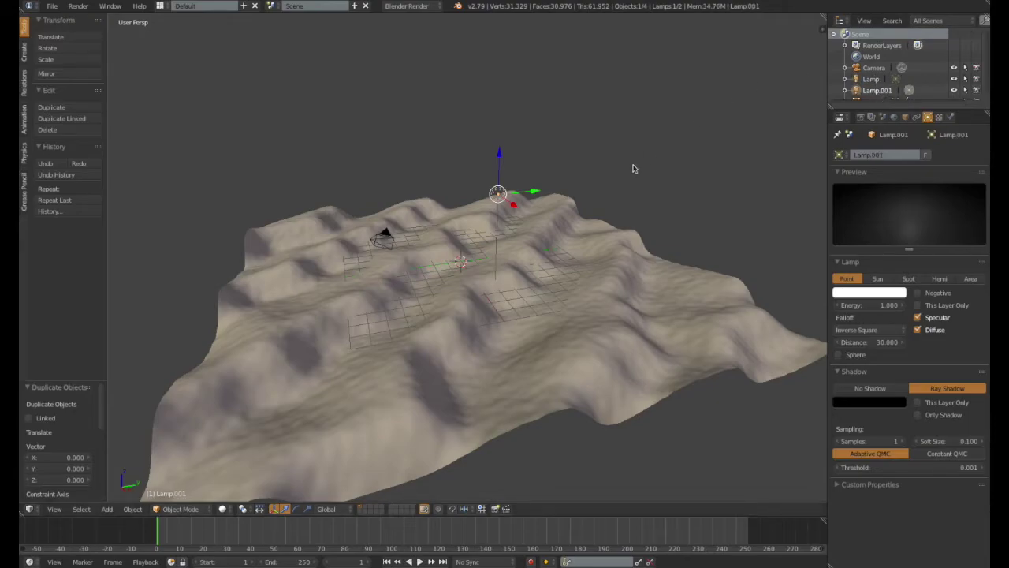
{"action": "middle_click_drag", "start_coordinate": [569, 205], "coordinate": [599, 209]}
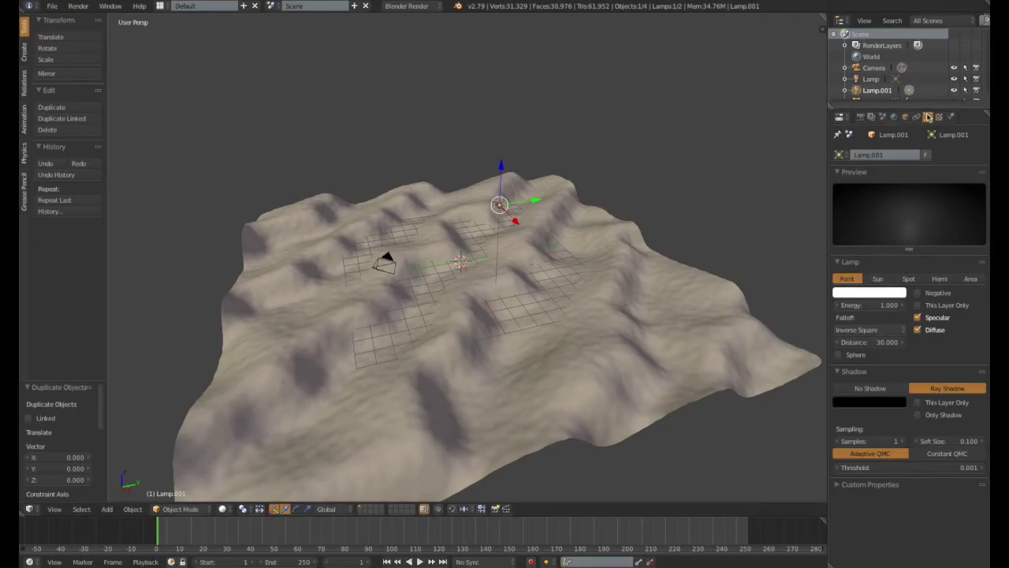
Make Lamp.001 a Sun lamp with Sky enabled on the Desert preset (turbidity 6.00)
{"action": "left_click", "coordinate": [874, 279]}
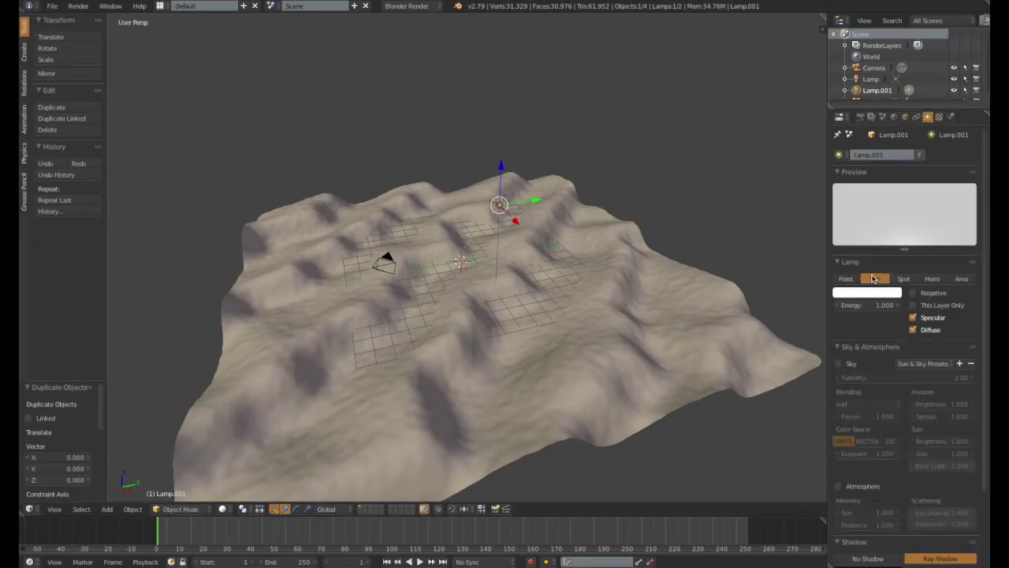
{"action": "left_click", "coordinate": [839, 363]}
{"action": "left_click", "coordinate": [922, 364]}
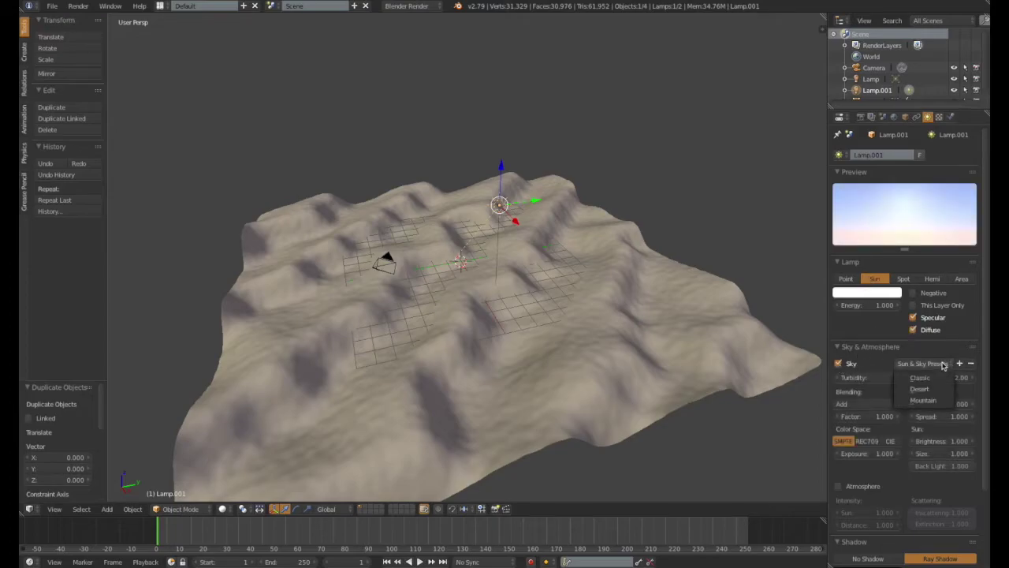
{"action": "left_click", "coordinate": [929, 394]}
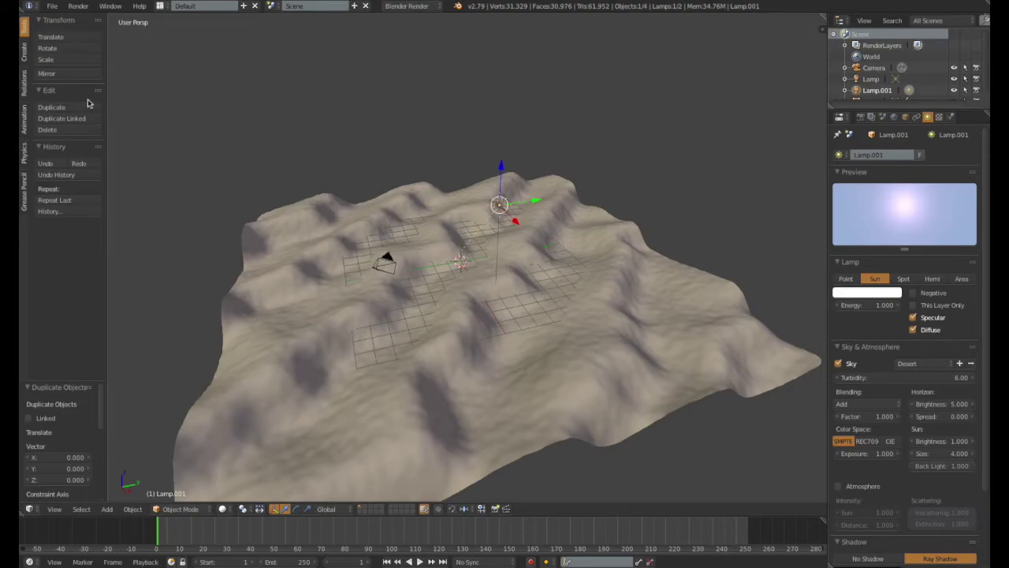
Render a test image of the blue-sky dunes, then return to the 3D View
{"action": "left_click", "coordinate": [78, 6]}
{"action": "left_click", "coordinate": [102, 21]}
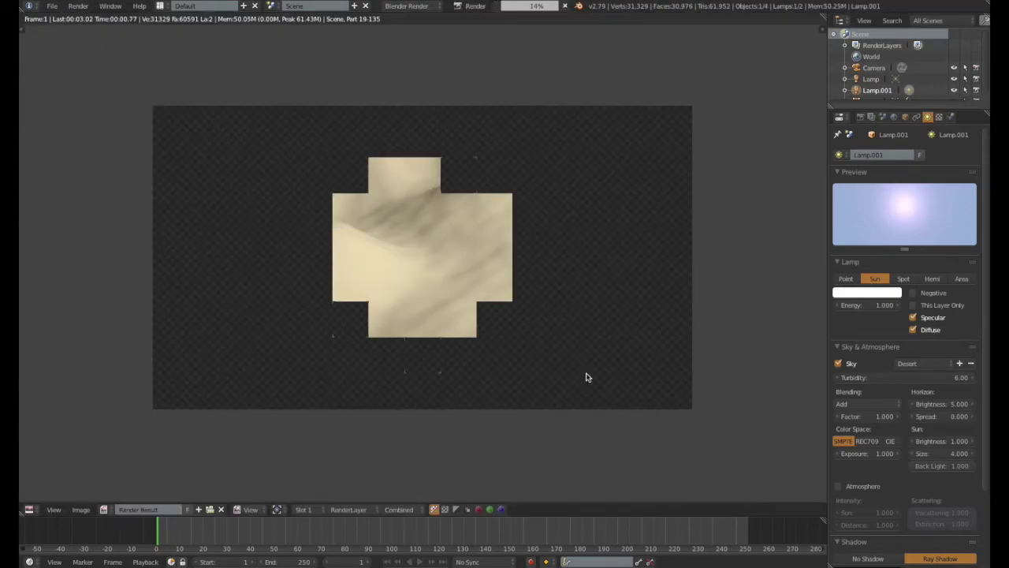
{"action": "left_click", "coordinate": [33, 509]}
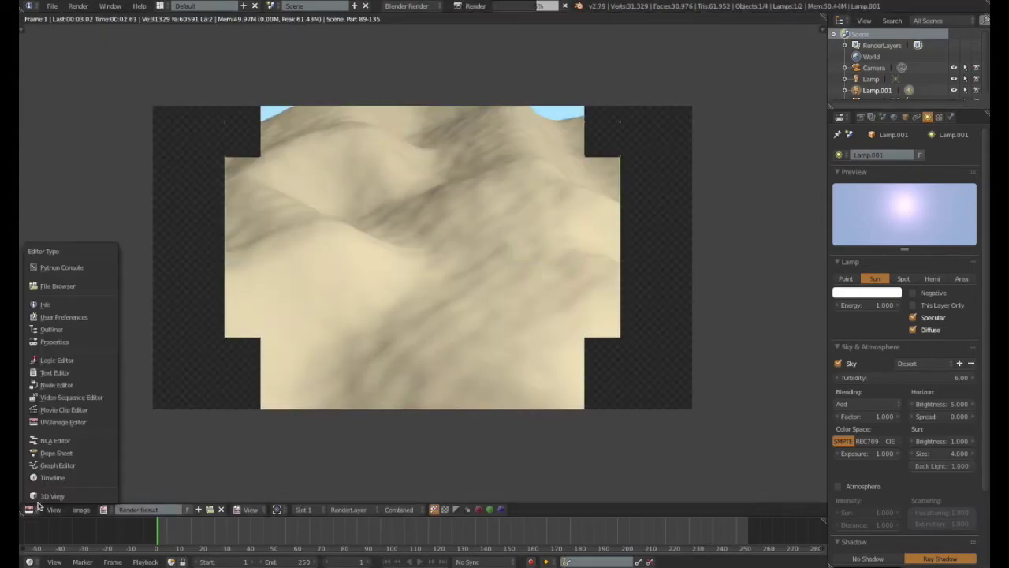
{"action": "left_click", "coordinate": [41, 496]}
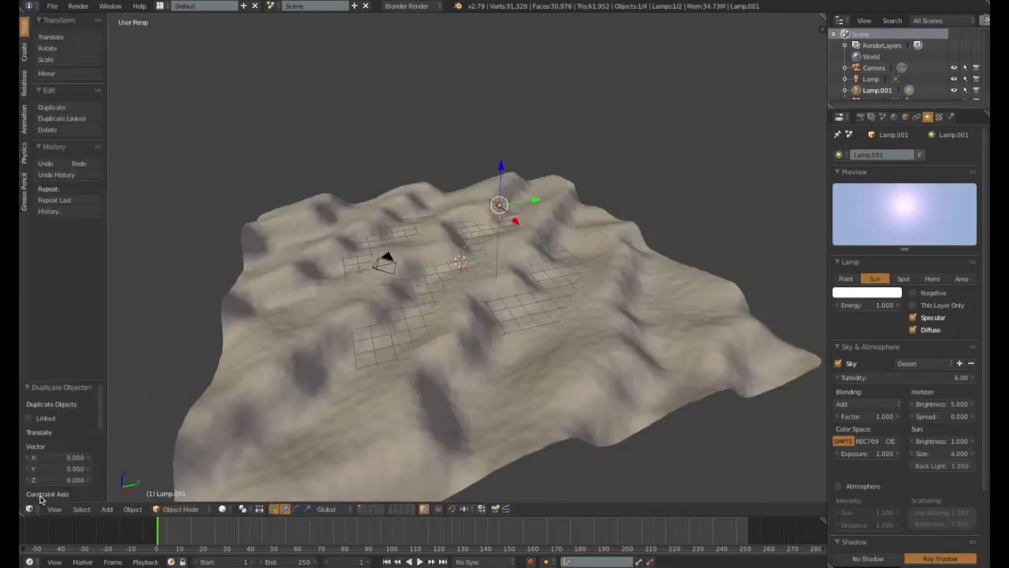
{"action": "right_click", "coordinate": [384, 265]}
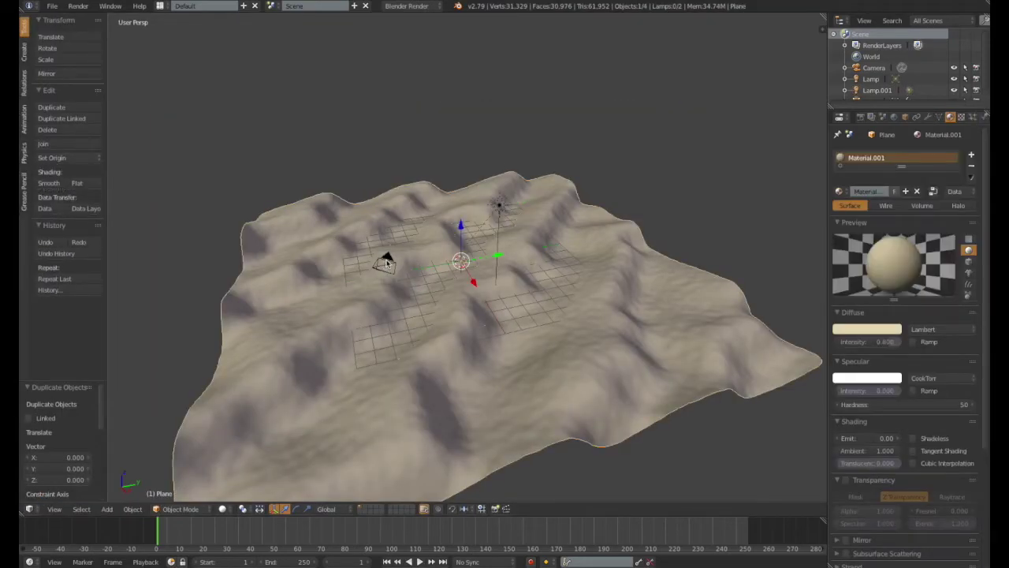
Select the camera, check its view, then zoom out to frame the whole terrain
{"action": "right_click", "coordinate": [385, 265]}
{"action": "key", "text": "KP_0"}
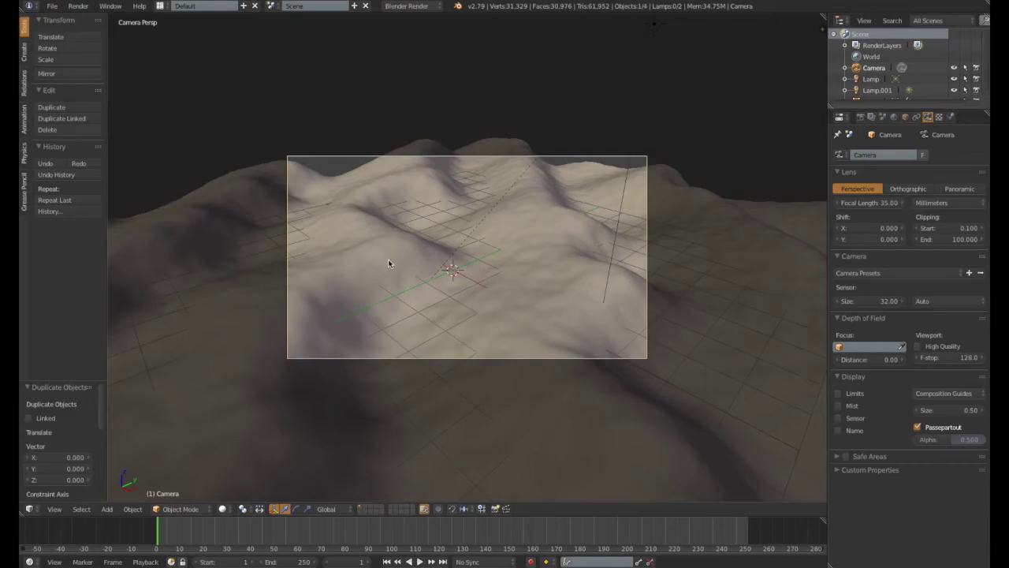
{"action": "key", "text": "KP_0"}
{"action": "middle_click_drag", "start_coordinate": [491, 273], "coordinate": [430, 269]}
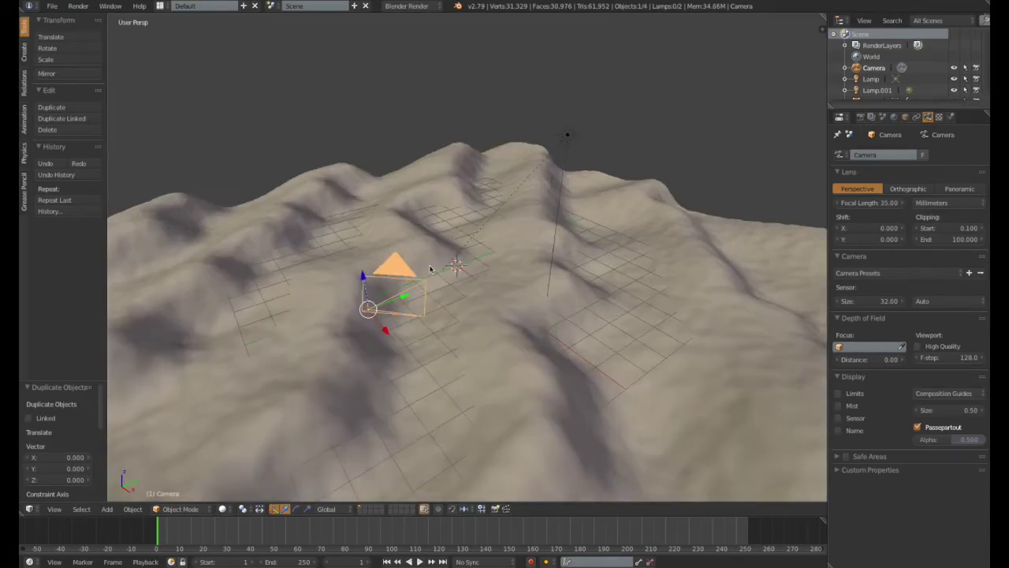
{"action": "key", "text": "Home"}
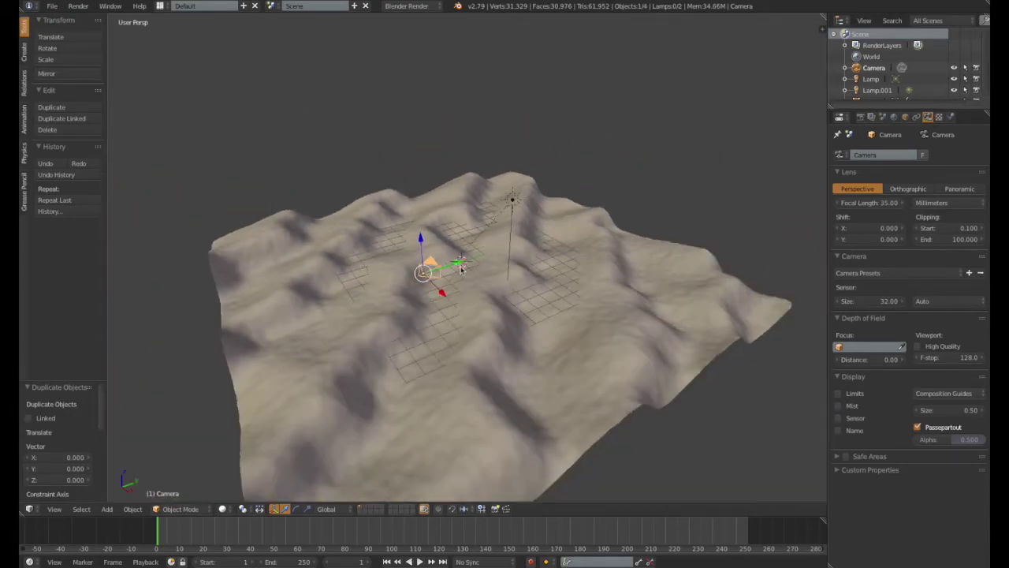
Pull the camera back with several moves constrained to the Y axis
{"action": "key", "text": "g"}
{"action": "key", "text": "y"}
{"action": "left_click", "coordinate": [307, 311]}
{"action": "scroll", "coordinate": [379, 315], "scroll_direction": "down", "scroll_amount": 5}
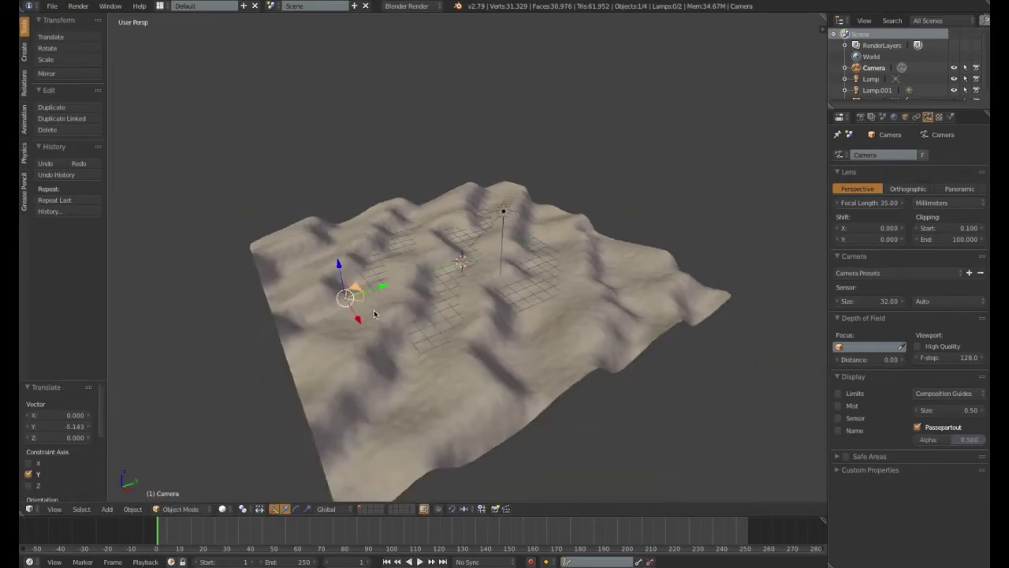
{"action": "key", "text": "g"}
{"action": "left_click", "coordinate": [451, 313]}
{"action": "key", "text": "g"}
{"action": "key", "text": "y"}
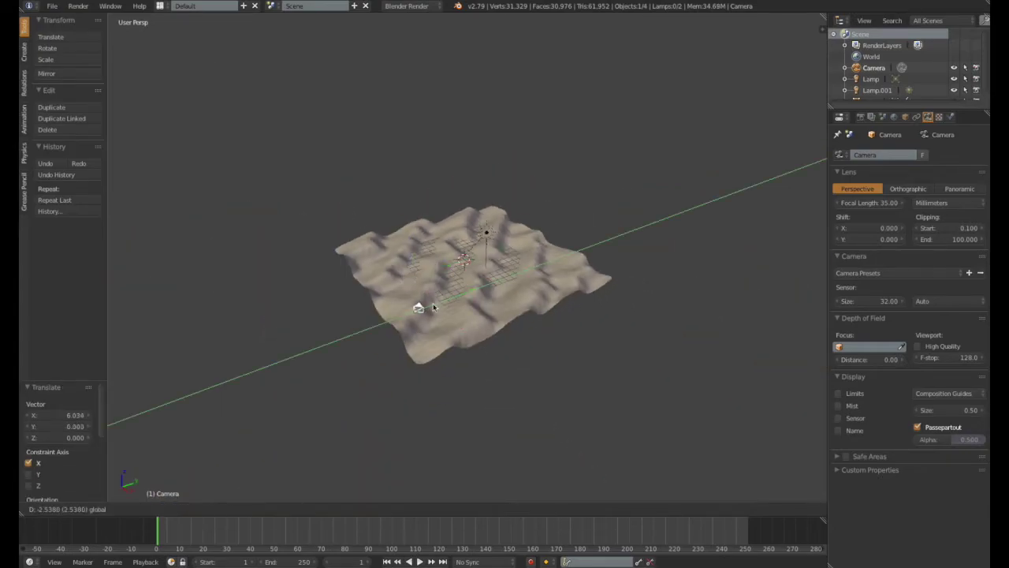
{"action": "left_click", "coordinate": [410, 347]}
Raise the camera along the Z axis and look through it again
{"action": "key", "text": "g"}
{"action": "left_click", "coordinate": [413, 366]}
{"action": "key", "text": "g"}
{"action": "key", "text": "z"}
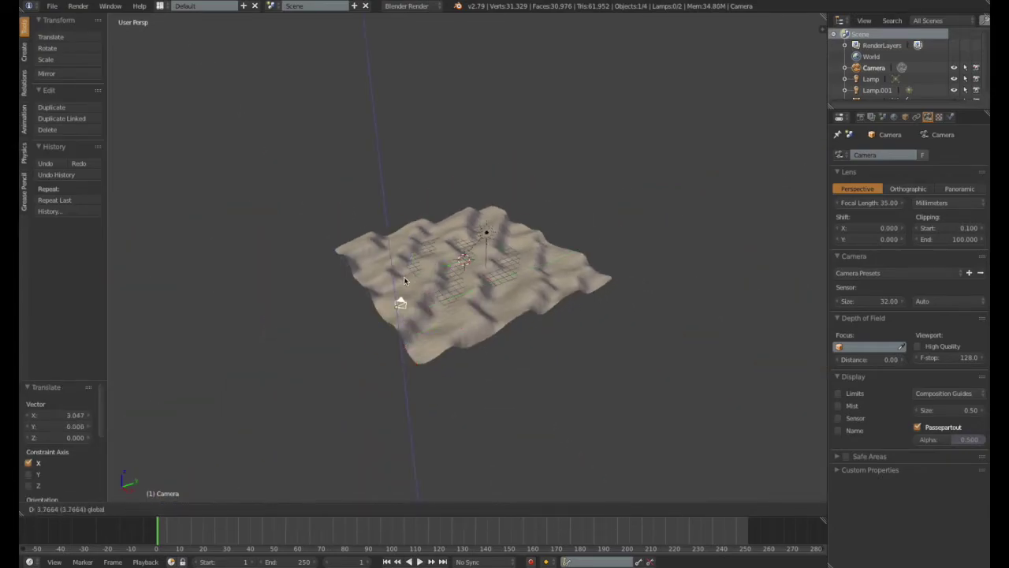
{"action": "left_click", "coordinate": [454, 307]}
{"action": "scroll", "coordinate": [452, 306], "scroll_direction": "up", "scroll_amount": 2}
{"action": "key", "text": "KP_0"}
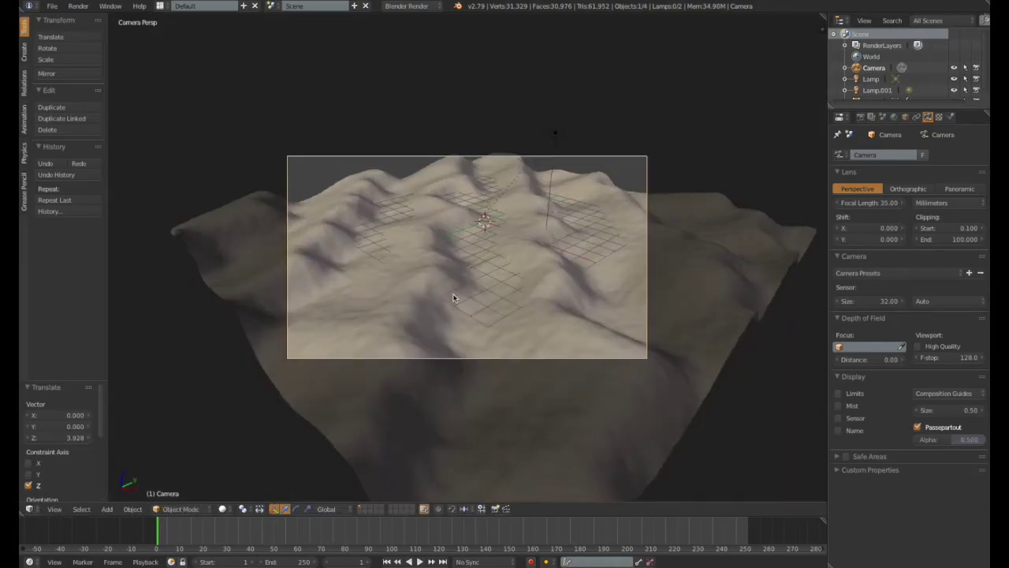
Fine-tune the camera's framing from camera view, then orbit out around the terrain
{"action": "key", "text": "g"}
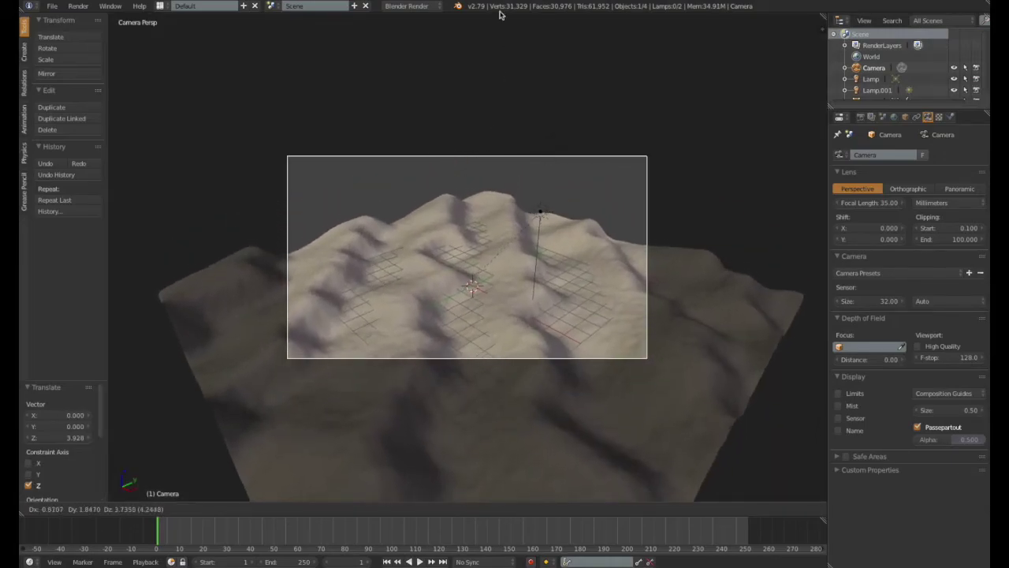
{"action": "left_click", "coordinate": [531, 34]}
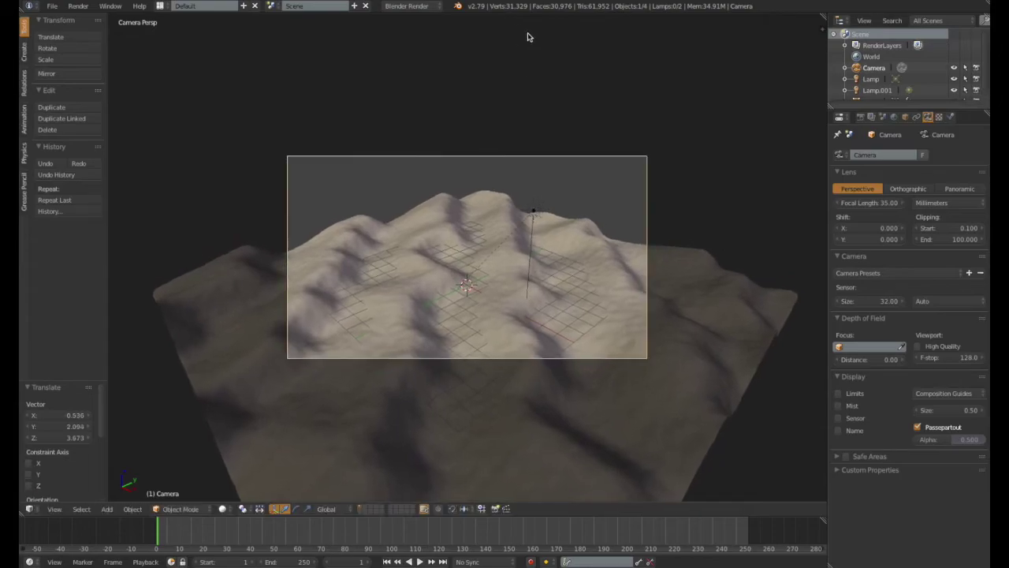
{"action": "middle_click_drag", "start_coordinate": [559, 79], "coordinate": [439, 143]}
{"action": "scroll", "coordinate": [439, 144], "scroll_direction": "down", "scroll_amount": 6}
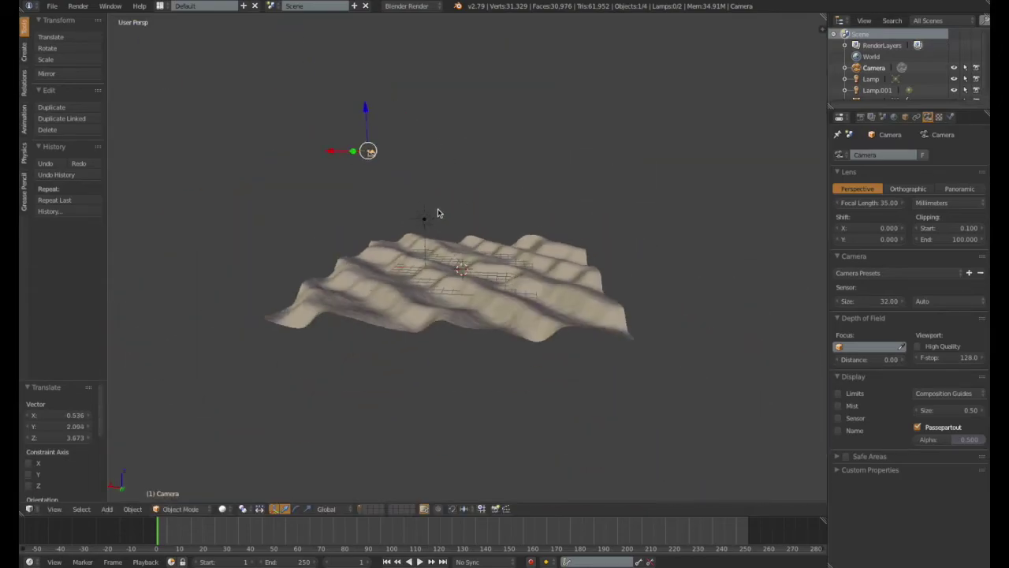
{"action": "middle_click_drag", "start_coordinate": [439, 214], "coordinate": [588, 252]}
{"action": "scroll", "coordinate": [520, 276], "scroll_direction": "down", "scroll_amount": 3}
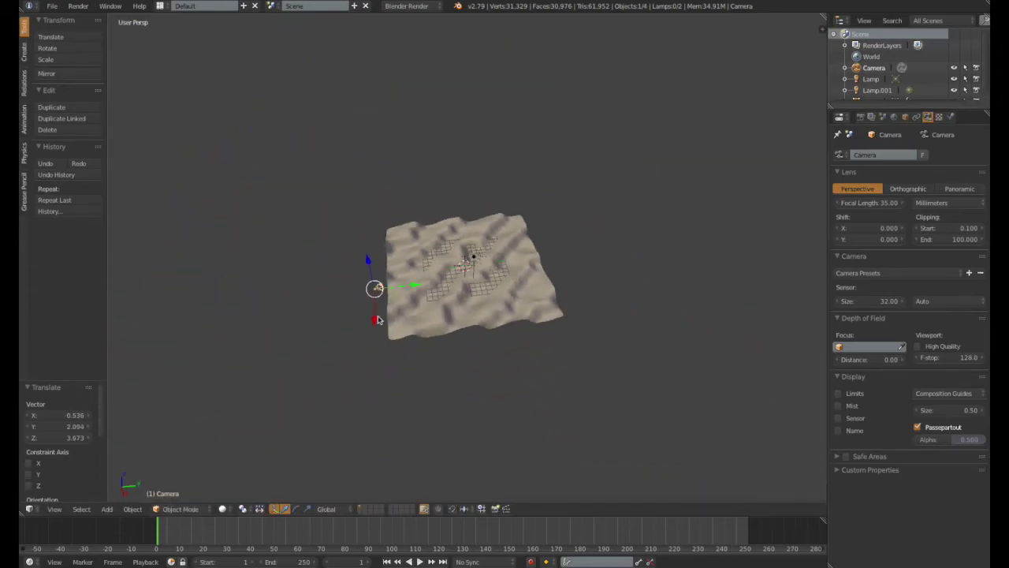
Shift the camera along Y to -1.975 and check the framing through the camera
{"action": "key", "text": "g"}
{"action": "key", "text": "z"}
{"action": "key", "text": "y"}
{"action": "left_click", "coordinate": [365, 331]}
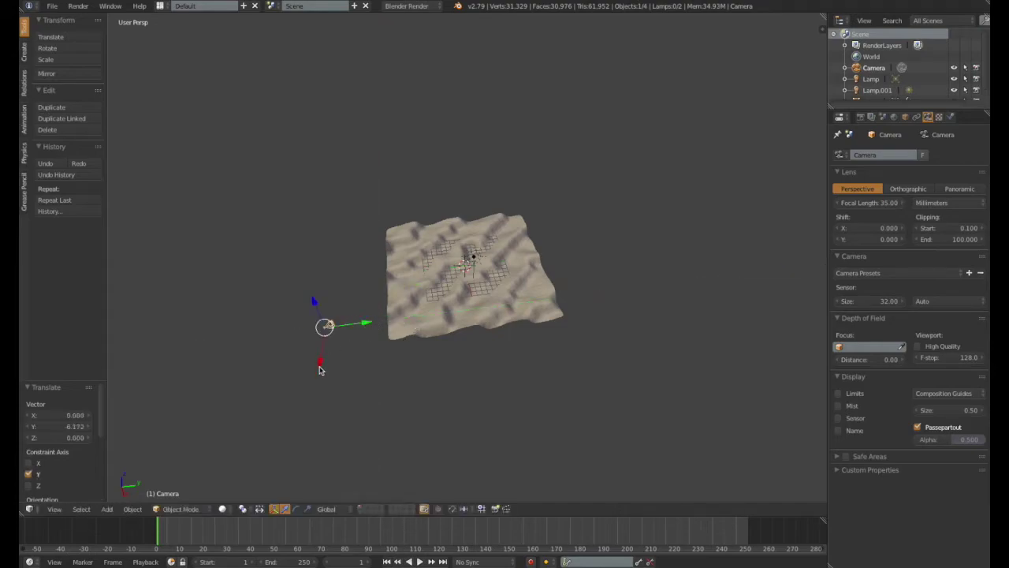
{"action": "key", "text": "g"}
{"action": "key", "text": "y"}
{"action": "left_click", "coordinate": [355, 343]}
{"action": "key", "text": "KP_0"}
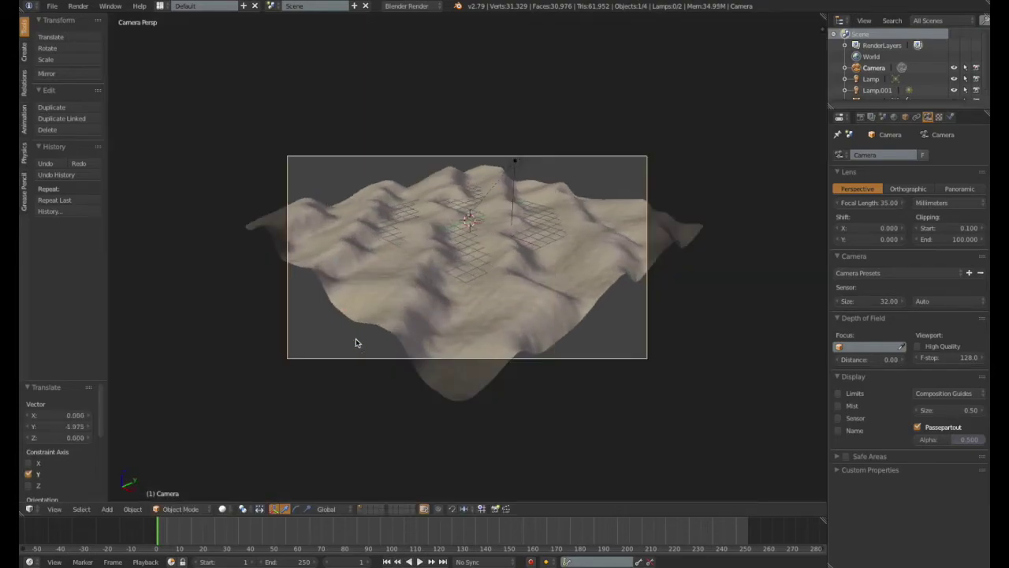
{"action": "scroll", "coordinate": [387, 339], "scroll_direction": "down", "scroll_amount": 1}
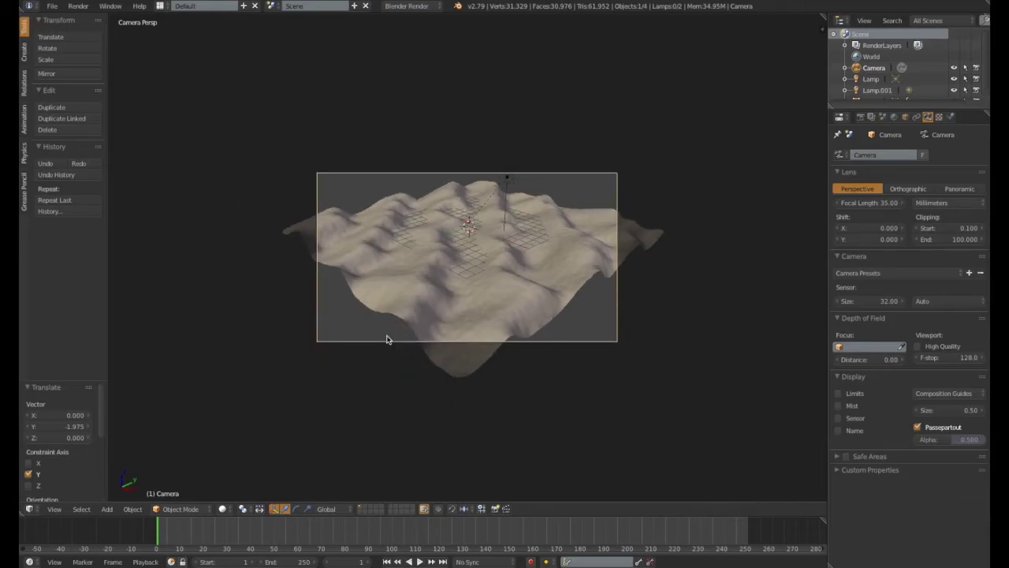
{"action": "scroll", "coordinate": [387, 338], "scroll_direction": "up", "scroll_amount": 1}
Render the camera view, then close the render and focus on Lamp.001
{"action": "left_click", "coordinate": [78, 6]}
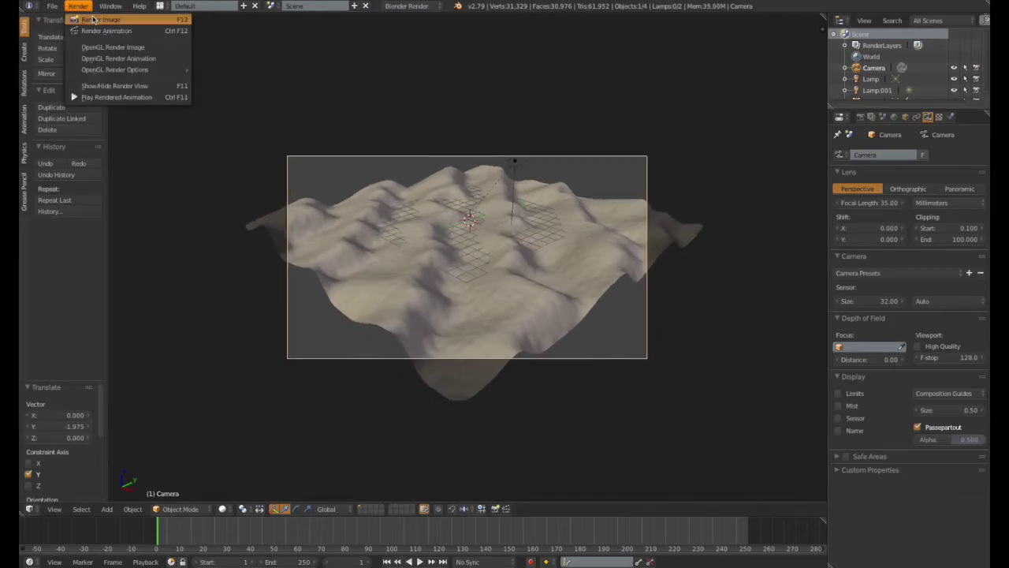
{"action": "left_click", "coordinate": [87, 19]}
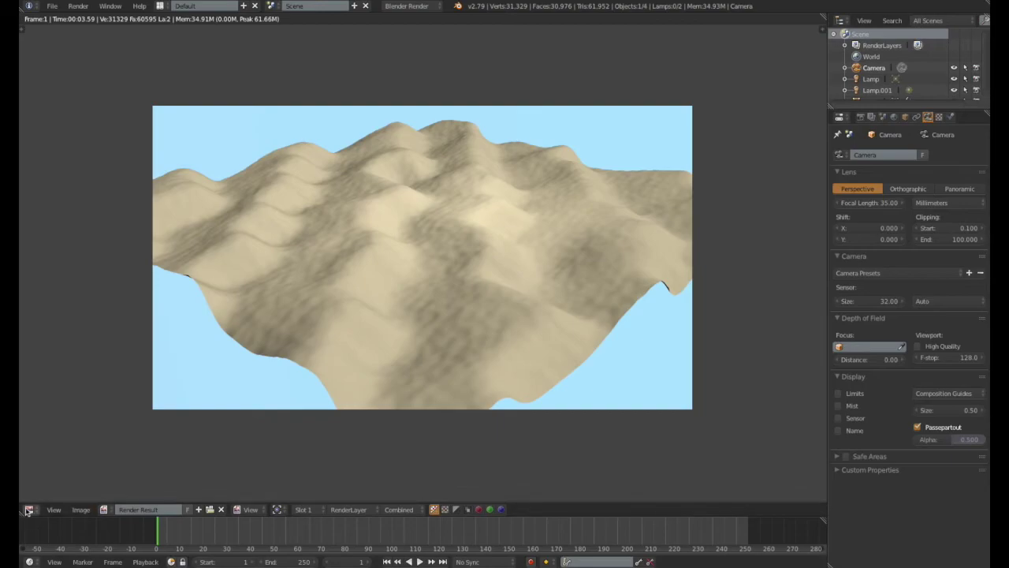
{"action": "left_click", "coordinate": [881, 92]}
{"action": "key", "text": "Escape"}
{"action": "key", "text": "KP_Decimal"}
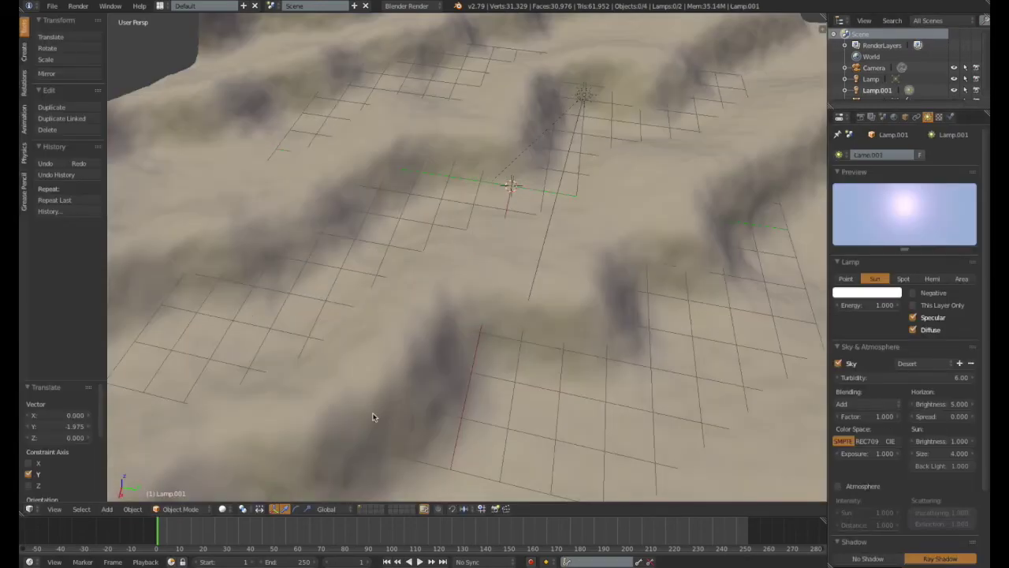
Zoom out, orbit and zoom back in on the dunes, then select the terrain plane
{"action": "scroll", "coordinate": [374, 417], "scroll_direction": "down", "scroll_amount": 10}
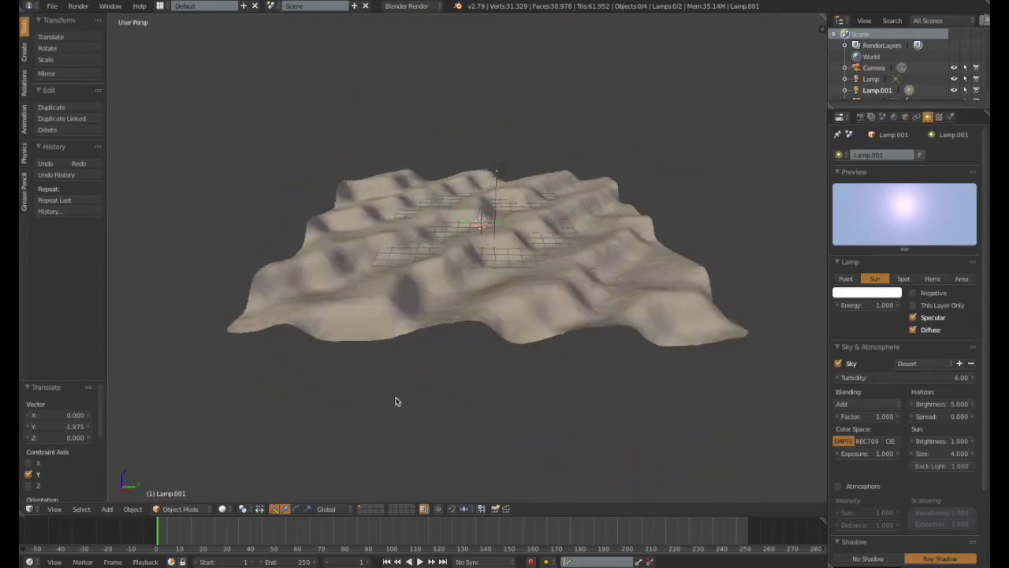
{"action": "mouse_move", "coordinate": [396, 401]}
{"action": "middle_mouse_down"}
{"action": "mouse_move", "coordinate": [295, 410]}
{"action": "mouse_move", "coordinate": [379, 407]}
{"action": "middle_mouse_up"}
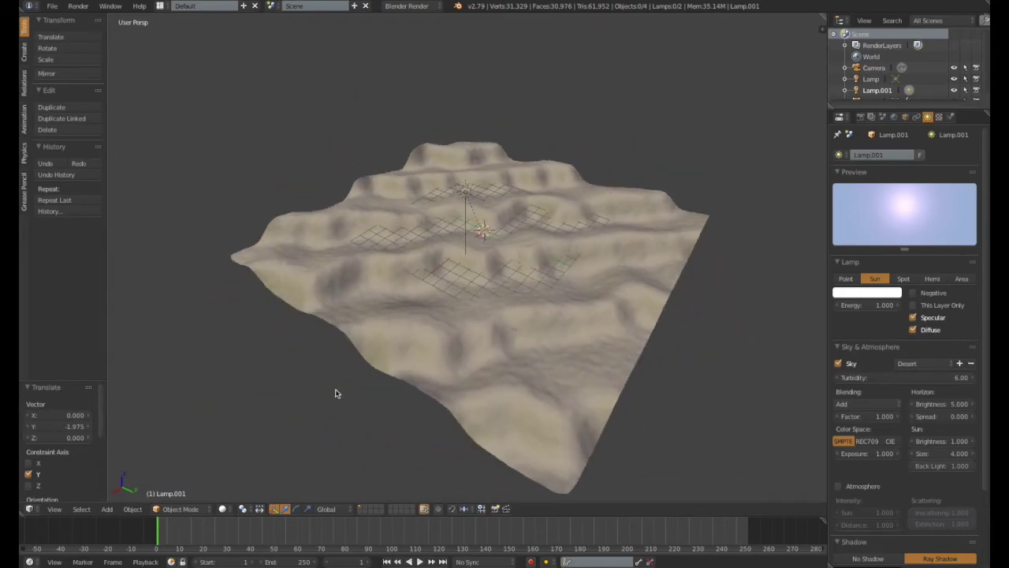
{"action": "scroll", "coordinate": [429, 398], "scroll_direction": "up", "scroll_amount": 8}
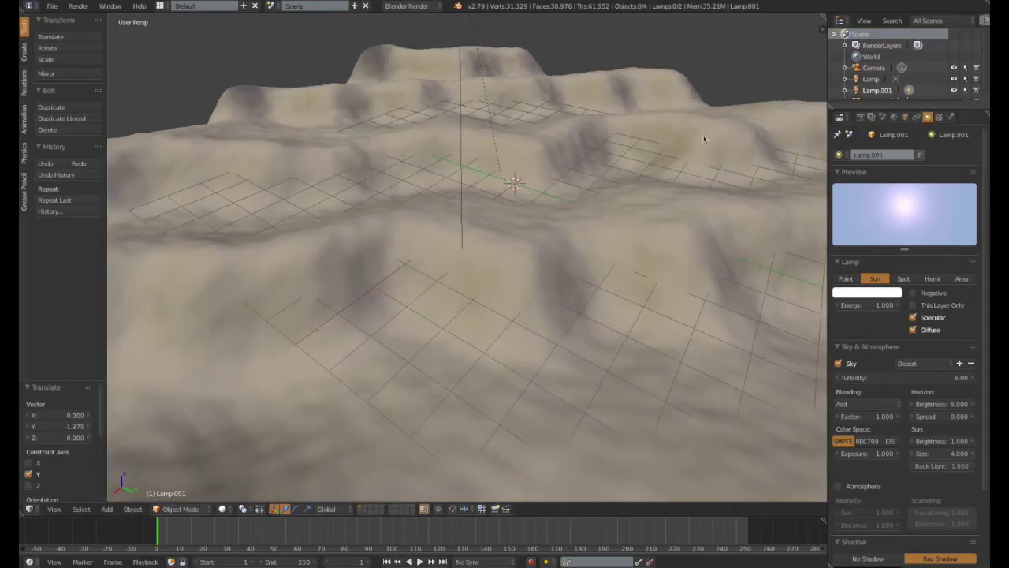
{"action": "right_click", "coordinate": [512, 219]}
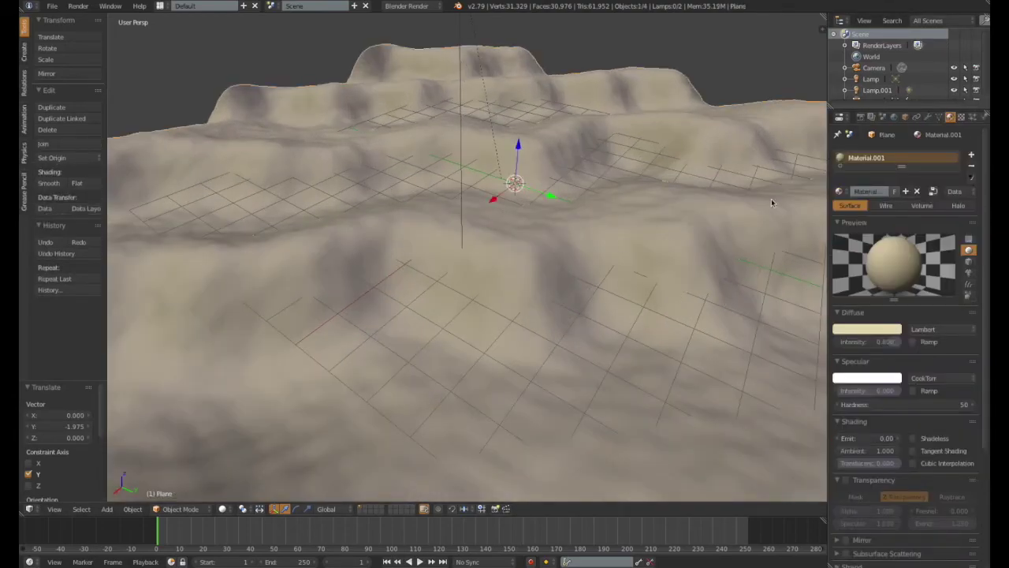
Look through the plane's Displace and world textures, then return to the material textures
{"action": "left_click", "coordinate": [961, 117]}
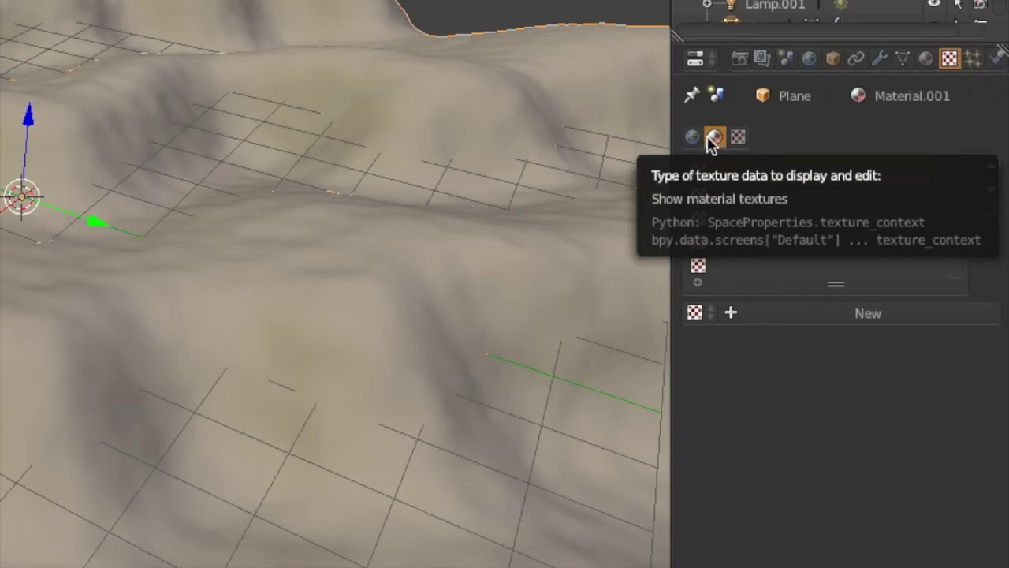
{"action": "left_click", "coordinate": [736, 140]}
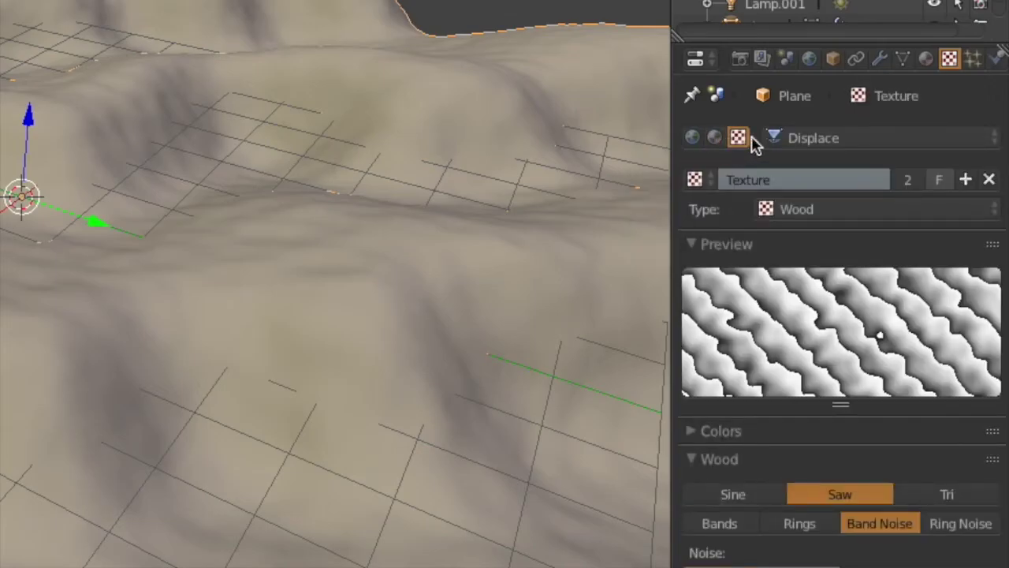
{"action": "left_click", "coordinate": [694, 139]}
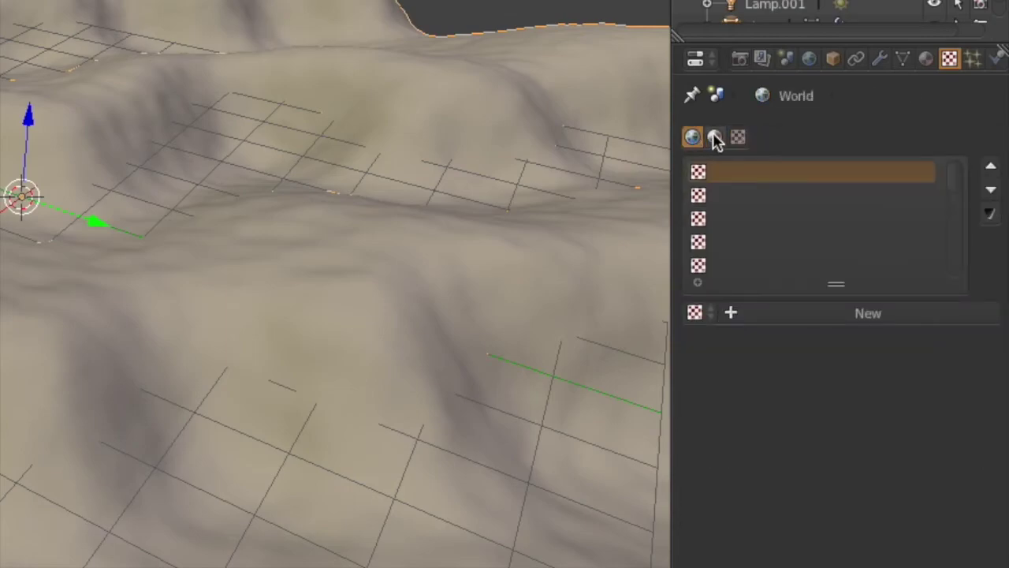
{"action": "left_click", "coordinate": [716, 139]}
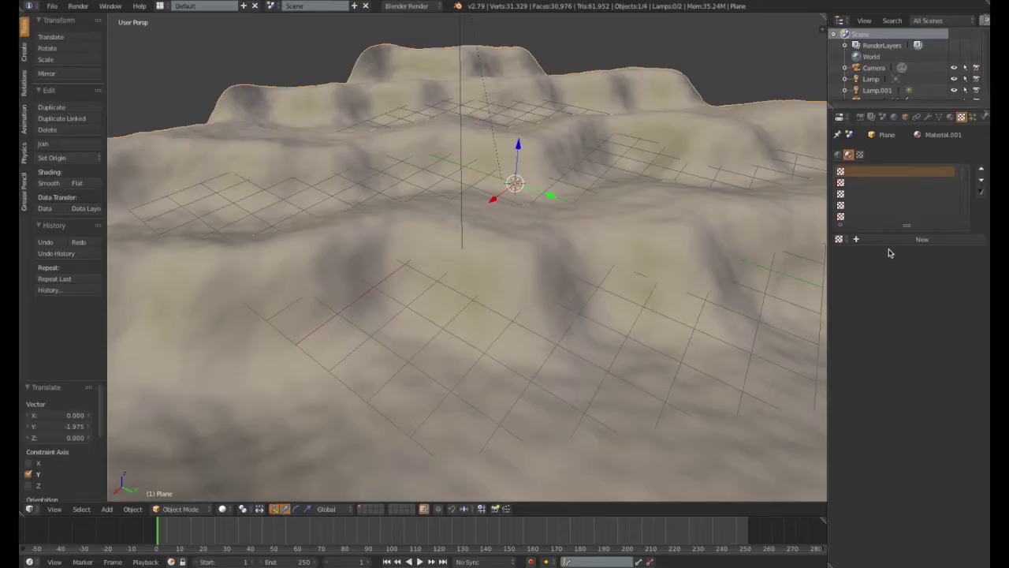
Create Texture.002 in the terrain material and set its type to Noise
{"action": "left_click", "coordinate": [890, 240]}
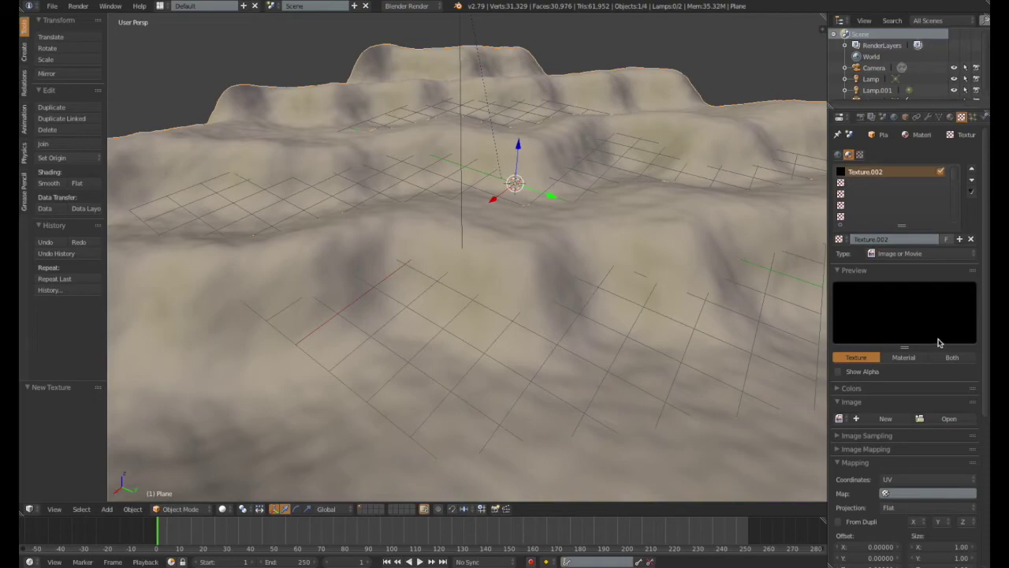
{"action": "left_click", "coordinate": [917, 254]}
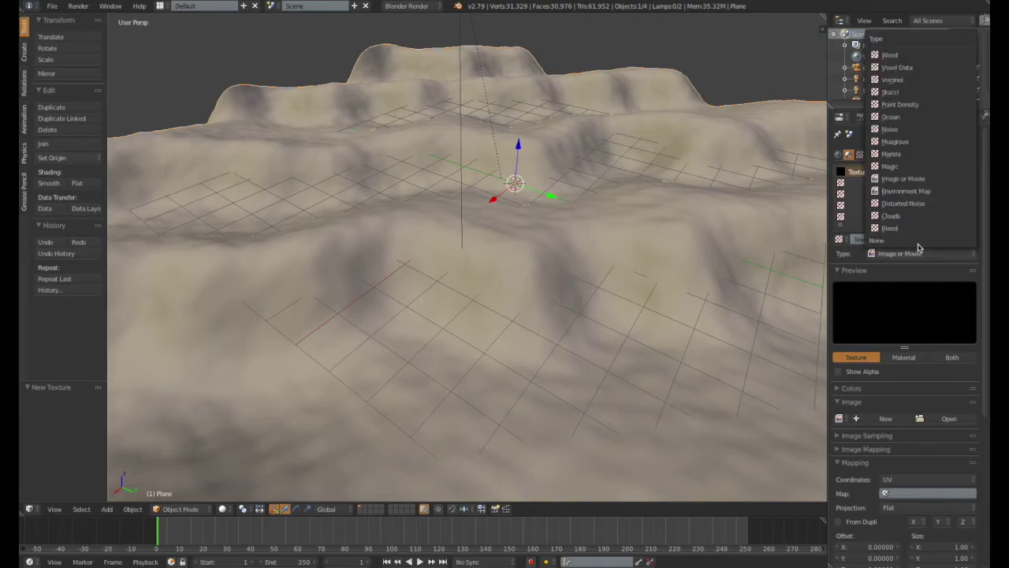
{"action": "left_click", "coordinate": [896, 130]}
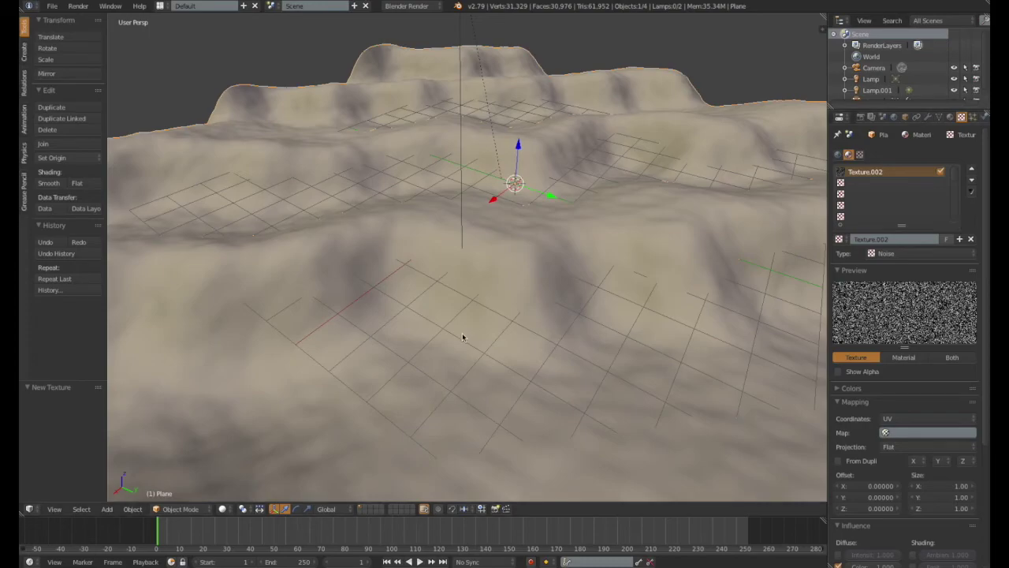
{"action": "scroll", "coordinate": [463, 338], "scroll_direction": "down", "scroll_amount": 5}
{"action": "scroll", "coordinate": [473, 342], "scroll_direction": "up", "scroll_amount": 4}
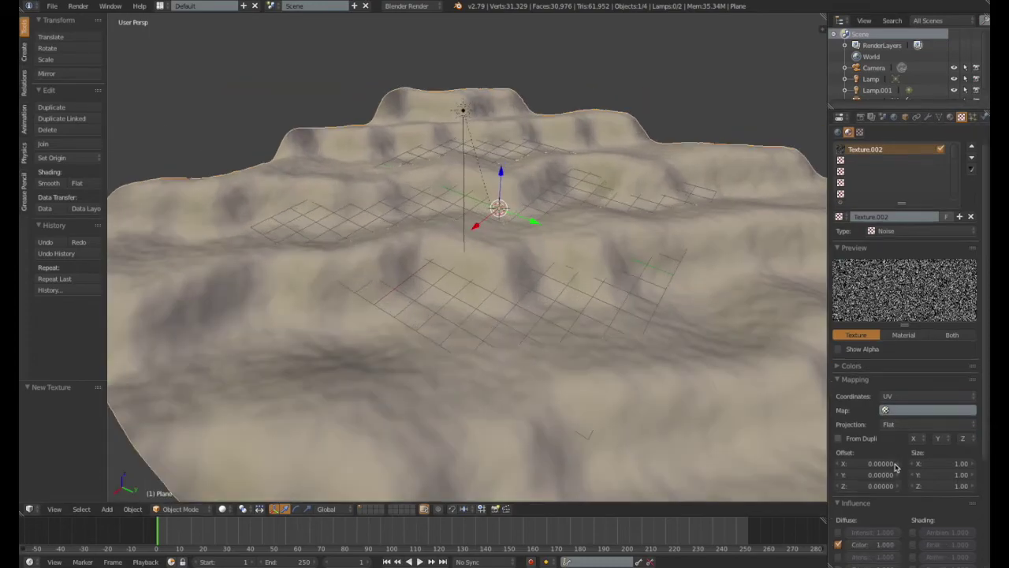
{"action": "scroll", "coordinate": [886, 474], "scroll_direction": "down", "scroll_amount": 5}
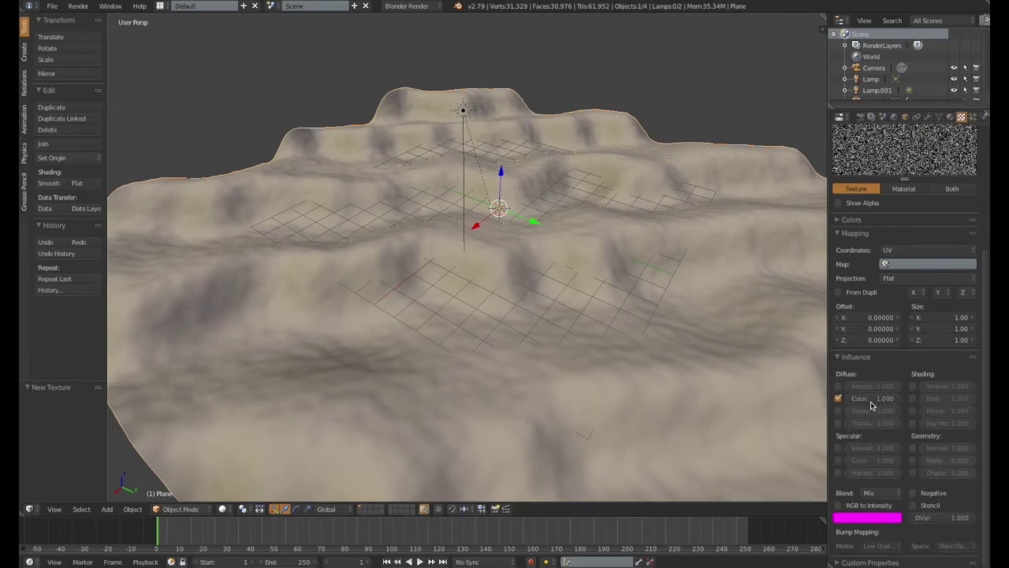
Set the Noise texture's diffuse colour influence to 0.750 and specular intensity to 0.152
{"action": "left_click", "coordinate": [872, 400]}
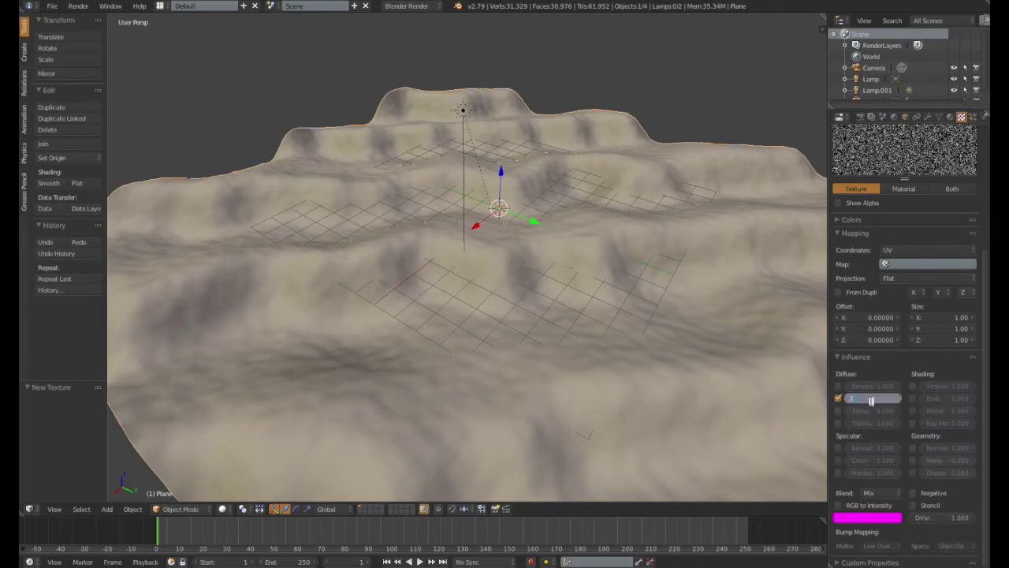
{"action": "type", "text": ".75"}
{"action": "key", "text": "Return"}
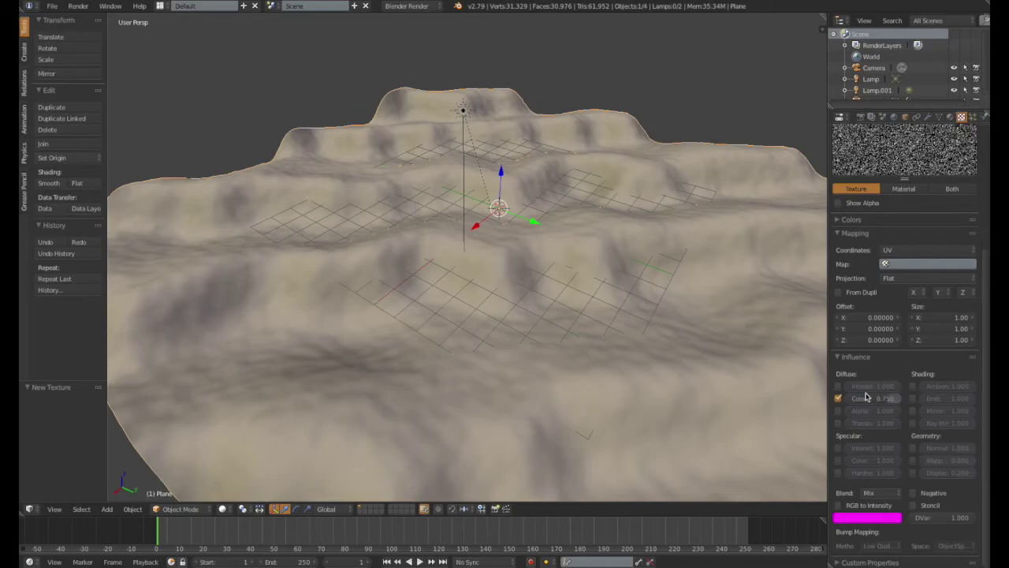
{"action": "left_click", "coordinate": [838, 448]}
{"action": "left_click", "coordinate": [873, 448]}
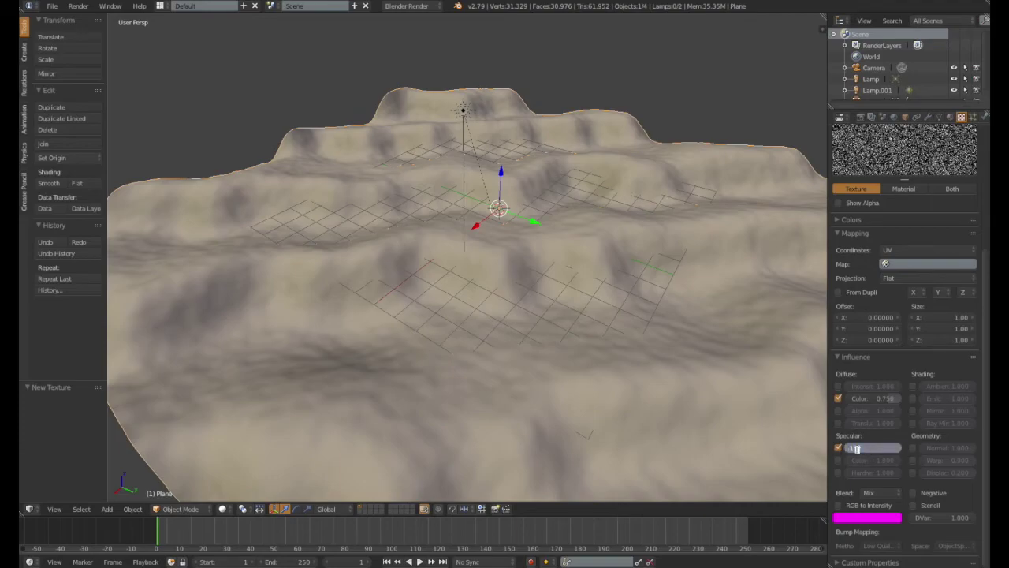
{"action": "type", "text": ".15"}
{"action": "key", "text": "Return"}
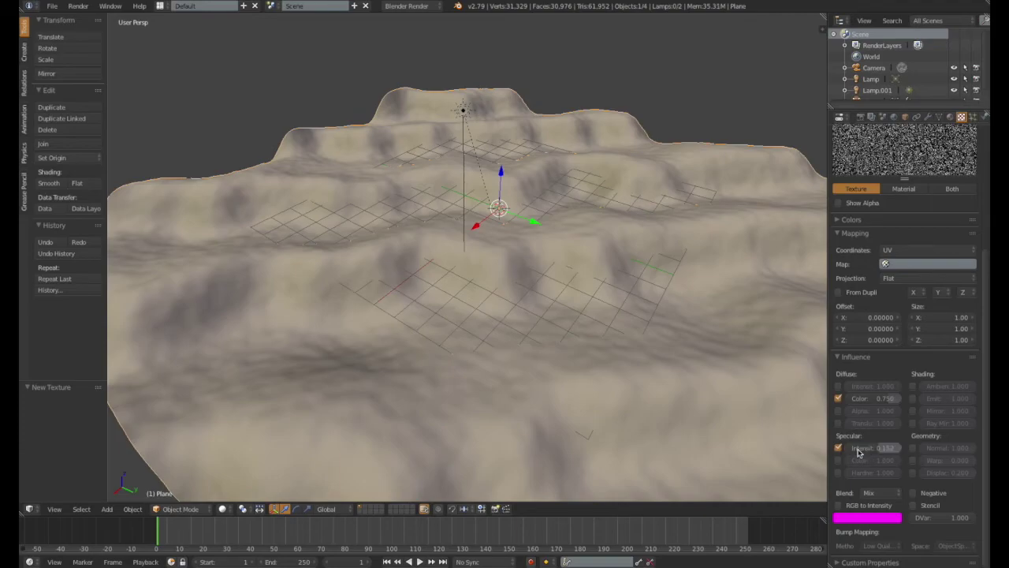
Enable surface normal influence at 0.001, then render the scene through the camera
{"action": "left_click", "coordinate": [913, 448]}
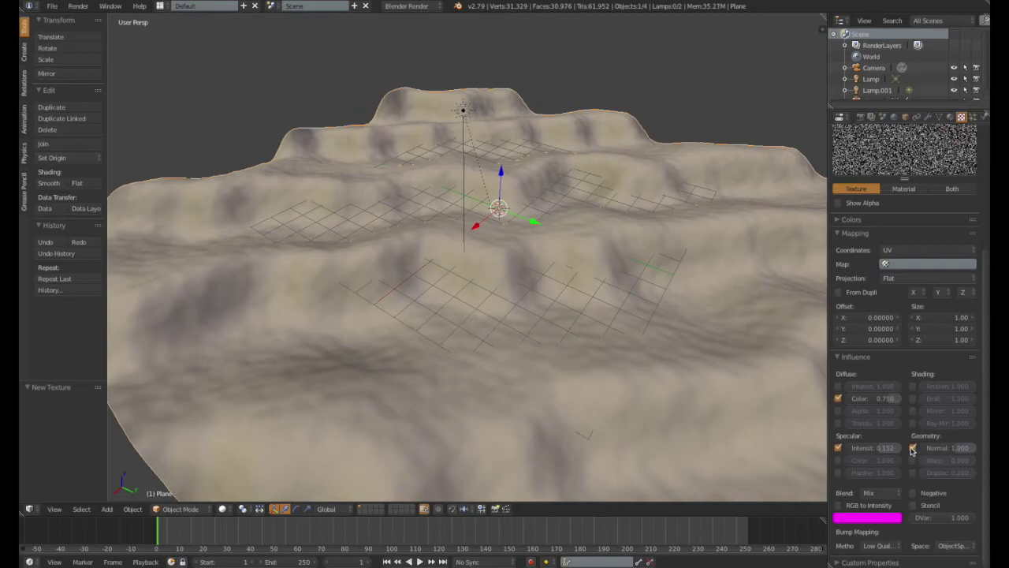
{"action": "left_click", "coordinate": [958, 447]}
{"action": "type", "text": "0.001"}
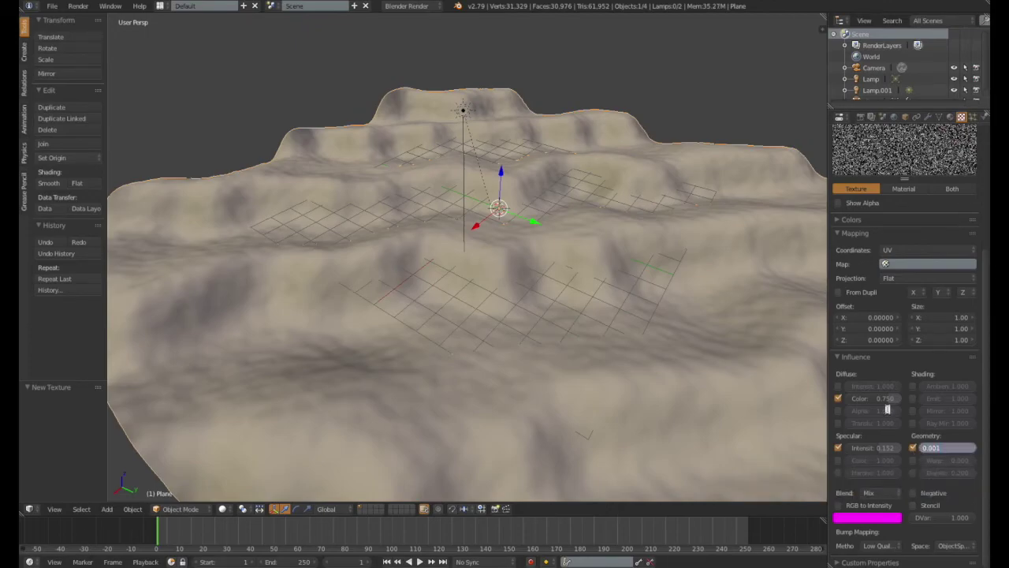
{"action": "key", "text": "Return"}
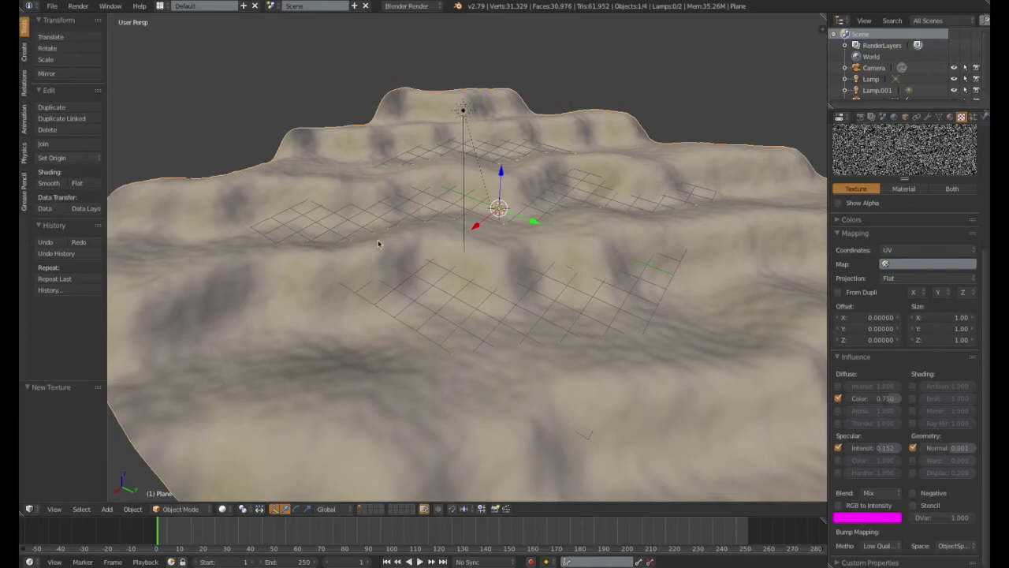
{"action": "key", "text": "KP_0"}
{"action": "key", "text": "F12"}
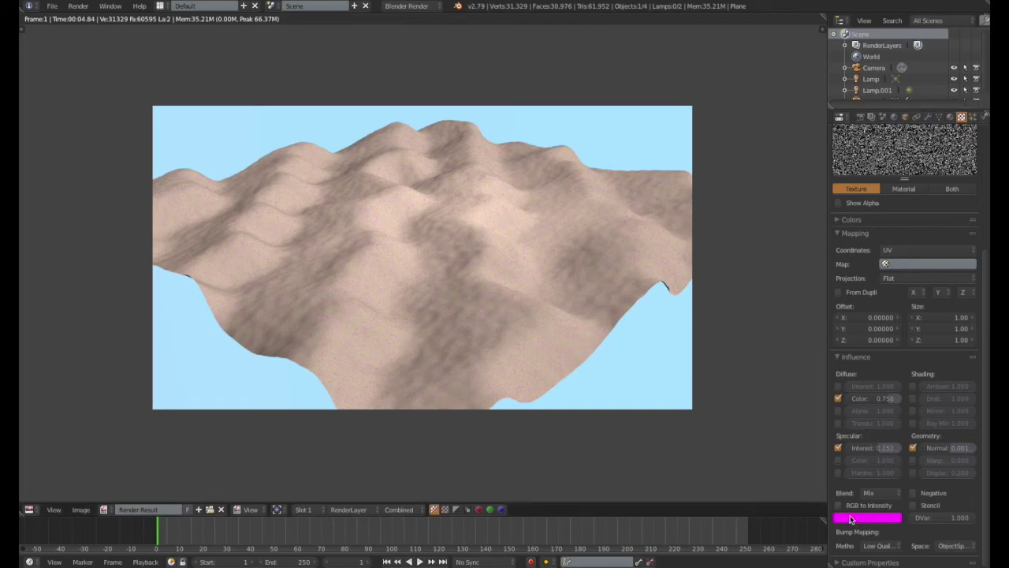
Change the Noise texture's magenta blend colour to white (G = 1) and re-render the dunes
{"action": "left_click", "coordinate": [852, 519]}
{"action": "double_click", "coordinate": [868, 491]}
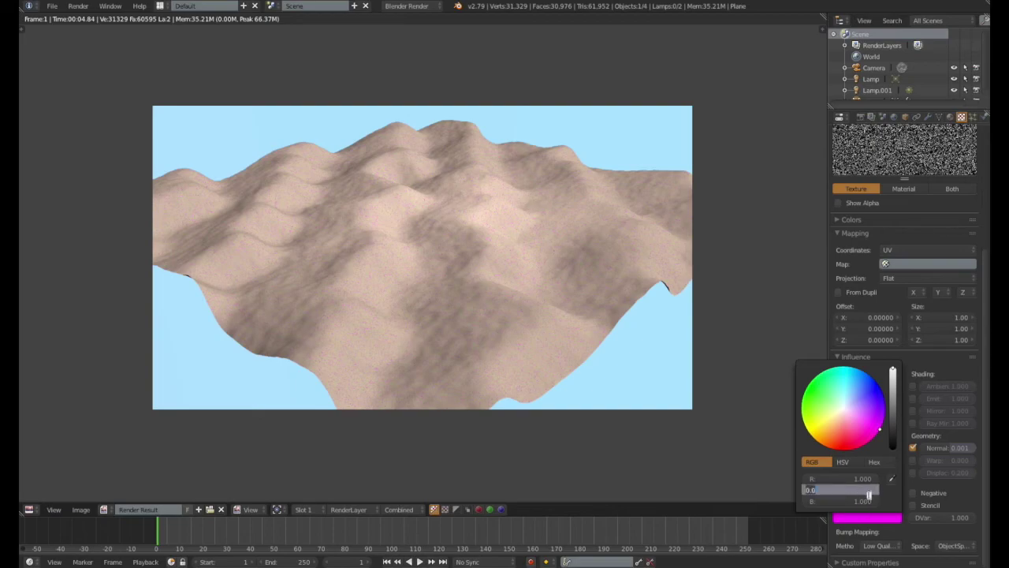
{"action": "type", "text": "1"}
{"action": "key", "text": "Return"}
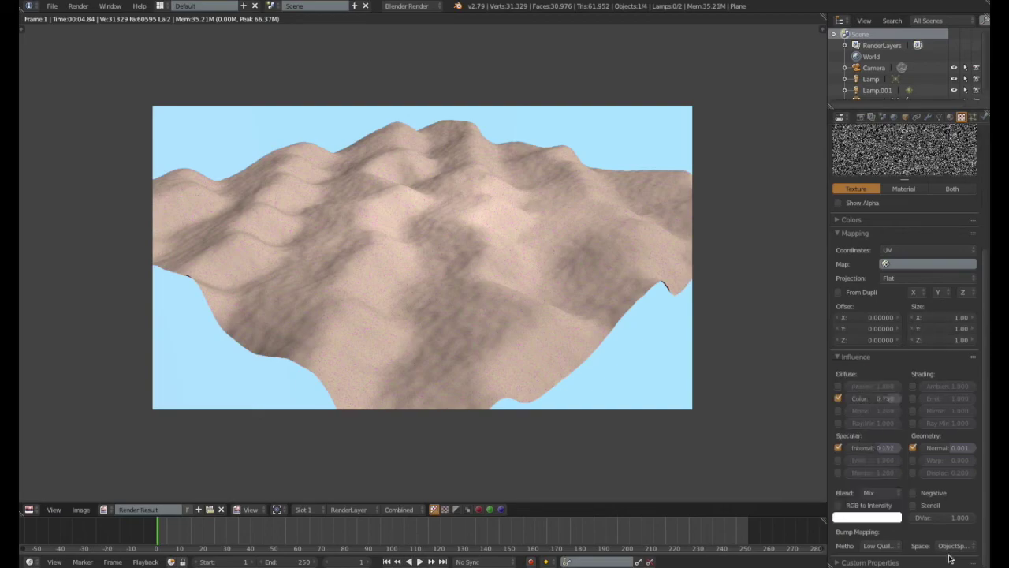
{"action": "key", "text": "F12"}
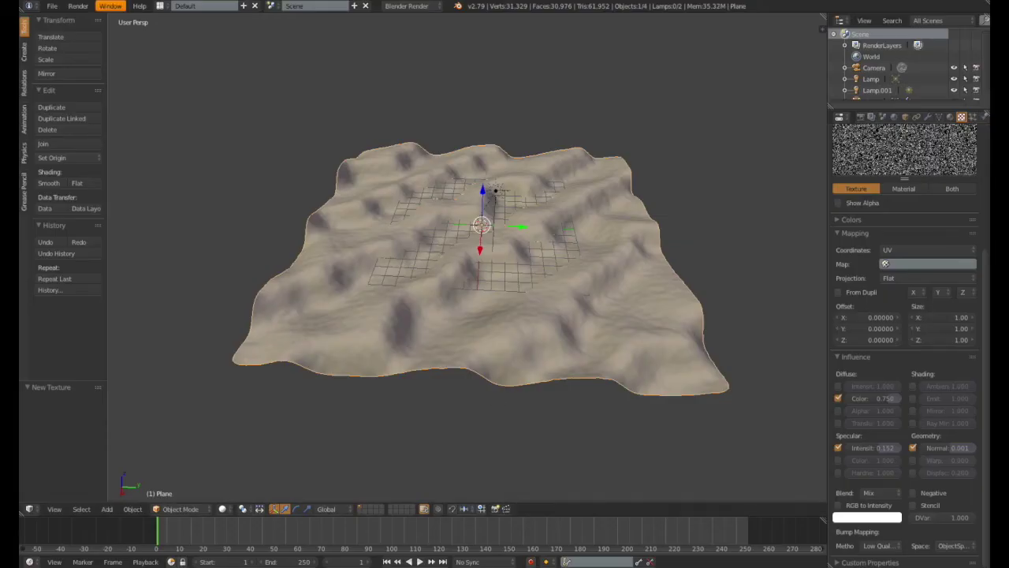
{"action": "left_click", "coordinate": [52, 6]}
Save the desert scene to the Desktop as DesertTutorial.blend
{"action": "left_click", "coordinate": [77, 92]}
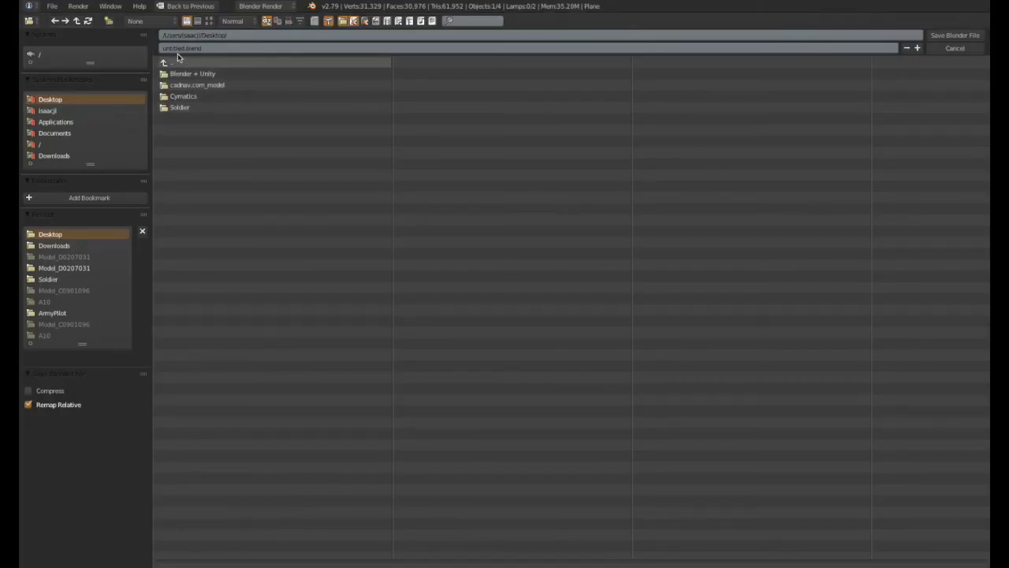
{"action": "type", "text": "DesertTutorial"}
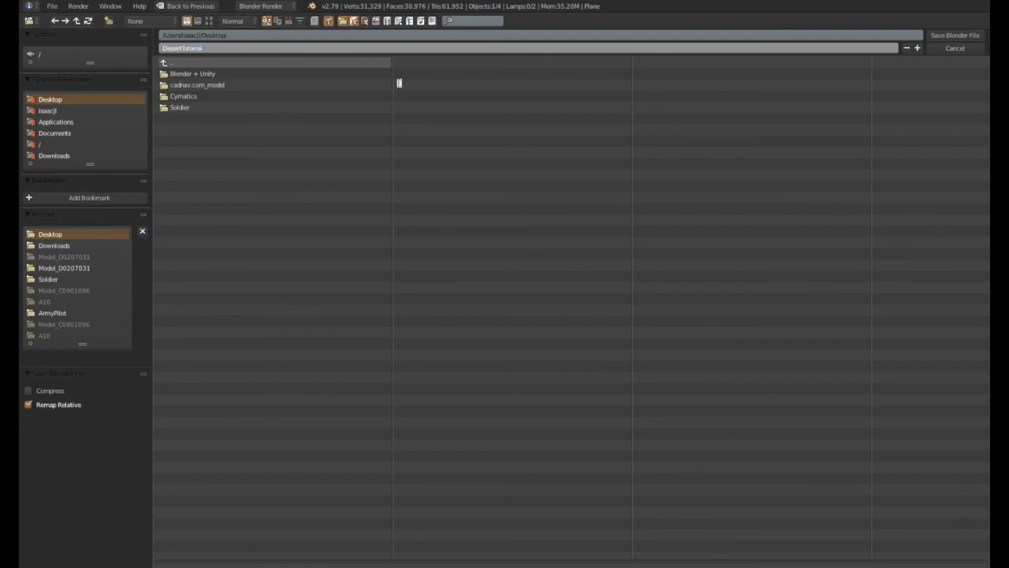
{"action": "key", "text": "Return"}
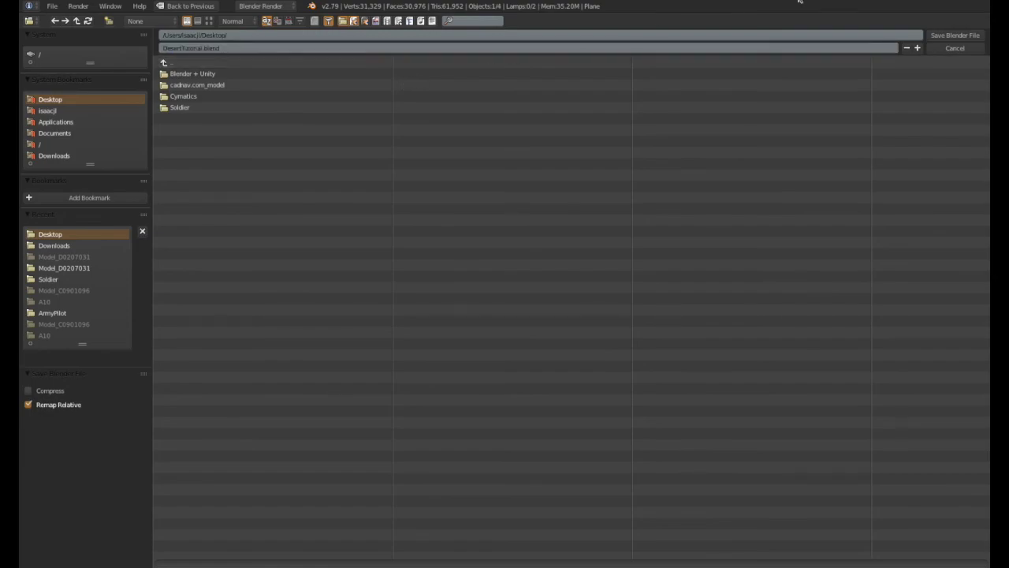
{"action": "left_click", "coordinate": [955, 35]}
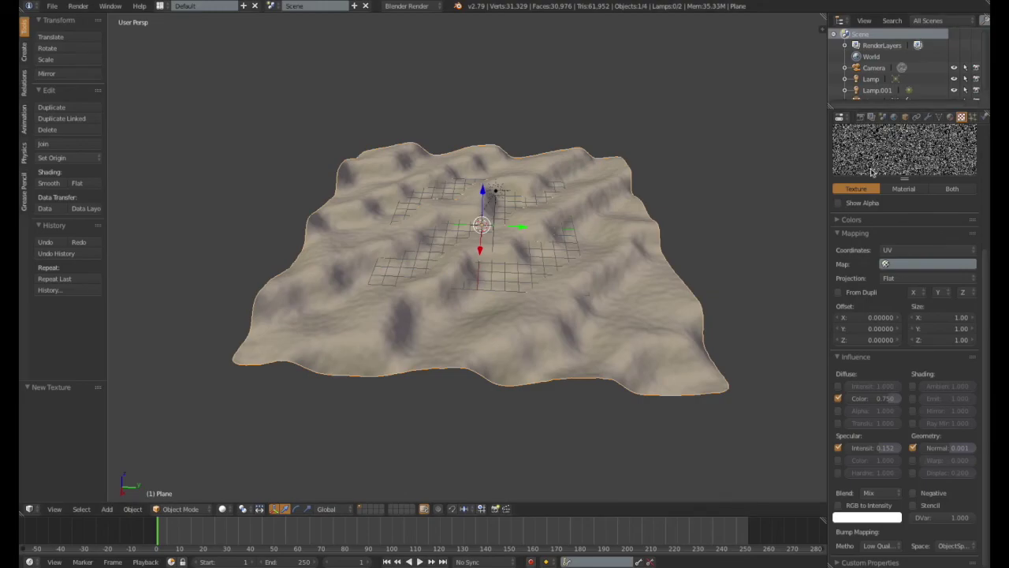
{"action": "middle_click_drag", "start_coordinate": [429, 325], "coordinate": [500, 340]}
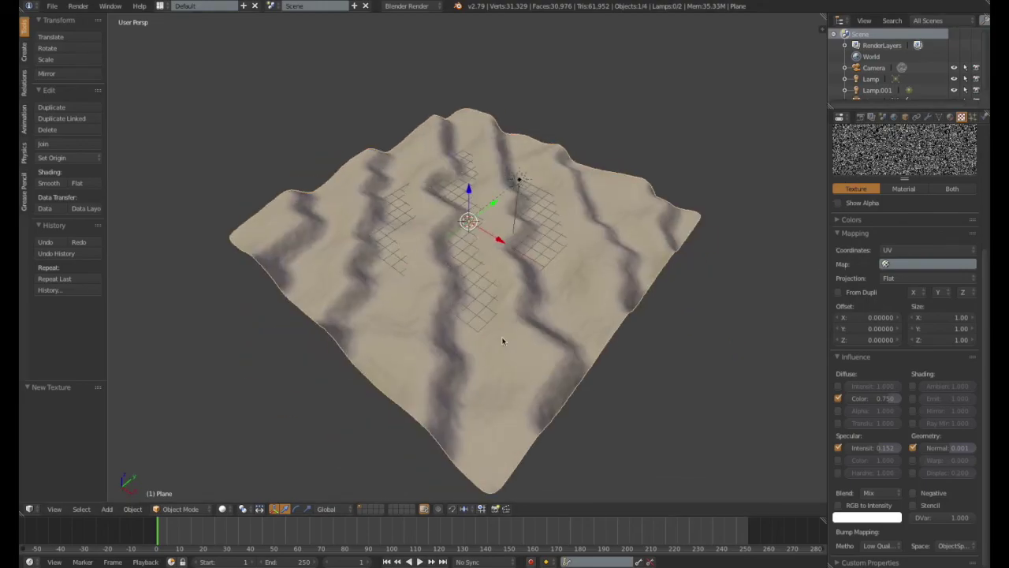